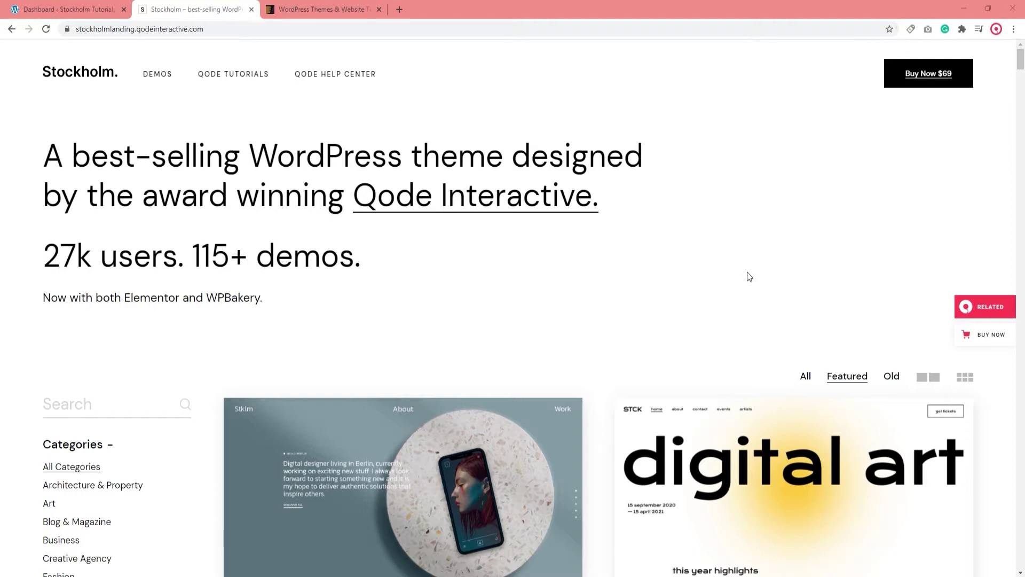
# Filter the Stockholm demo grid to Old demos and search for 'Anders'.
pyautogui.middleClick(748, 274)
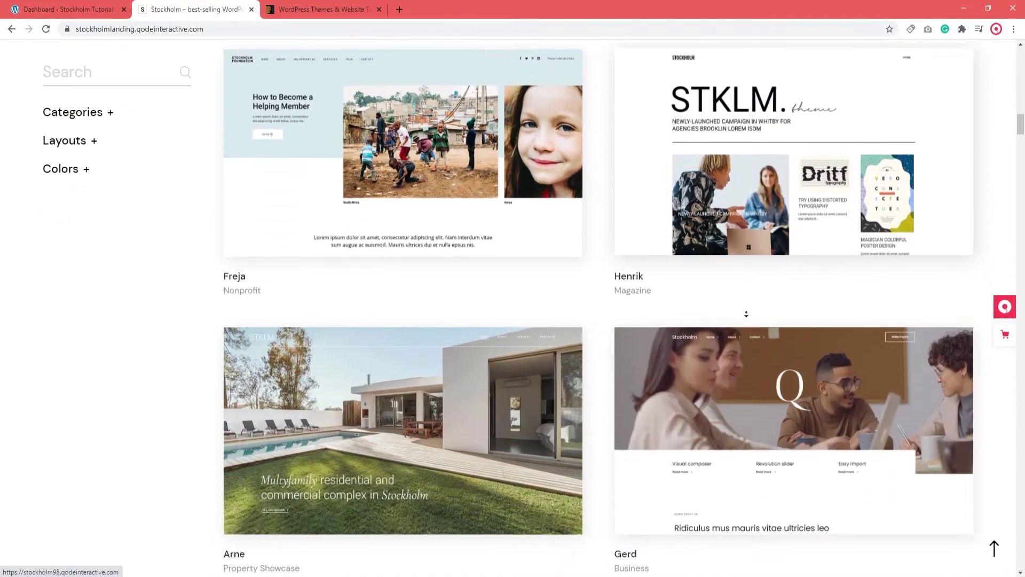
pyautogui.click(1022, 134)
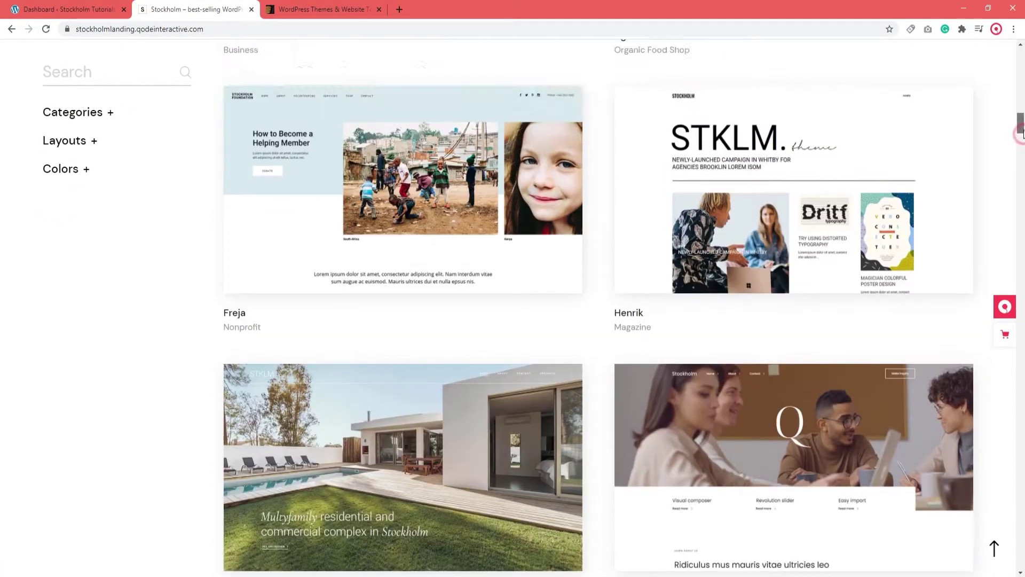
pyautogui.moveTo(1022, 133); pyautogui.dragTo(1022, 76)
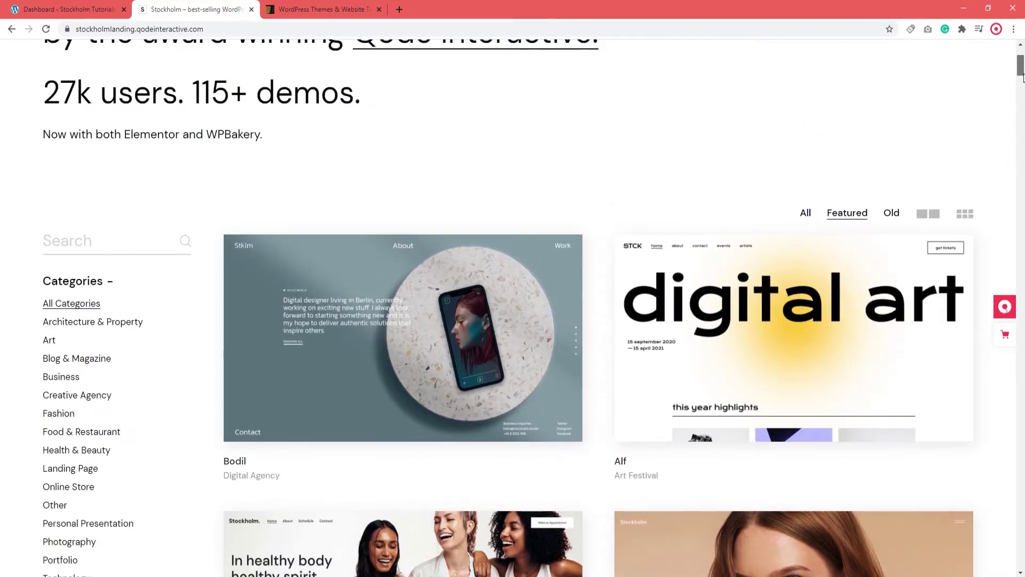
pyautogui.click(888, 213)
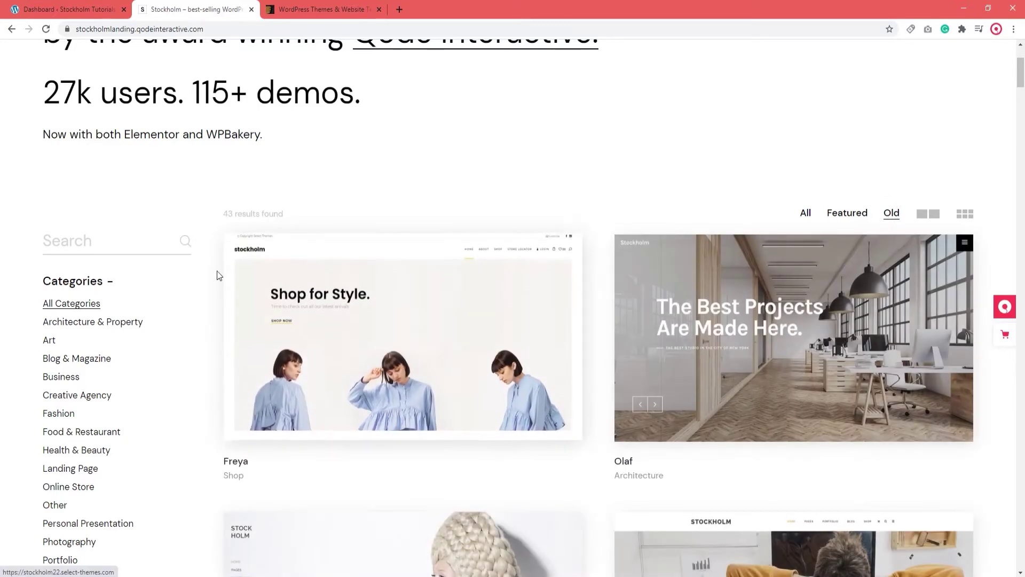
pyautogui.click(159, 244)
pyautogui.write('Anders')
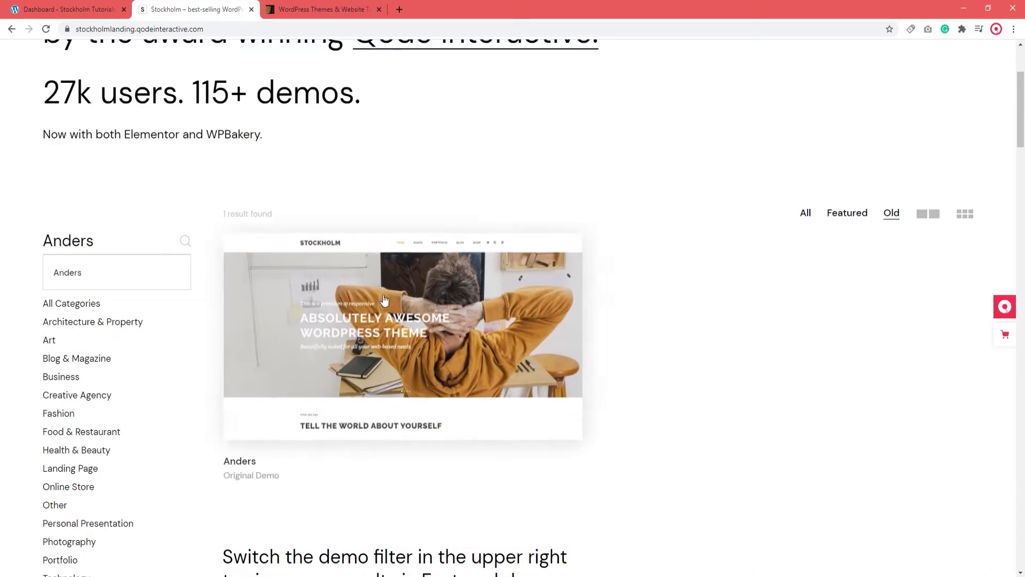
# Open the Anders demo's live preview in a new tab and look through it.
pyautogui.click(436, 304)
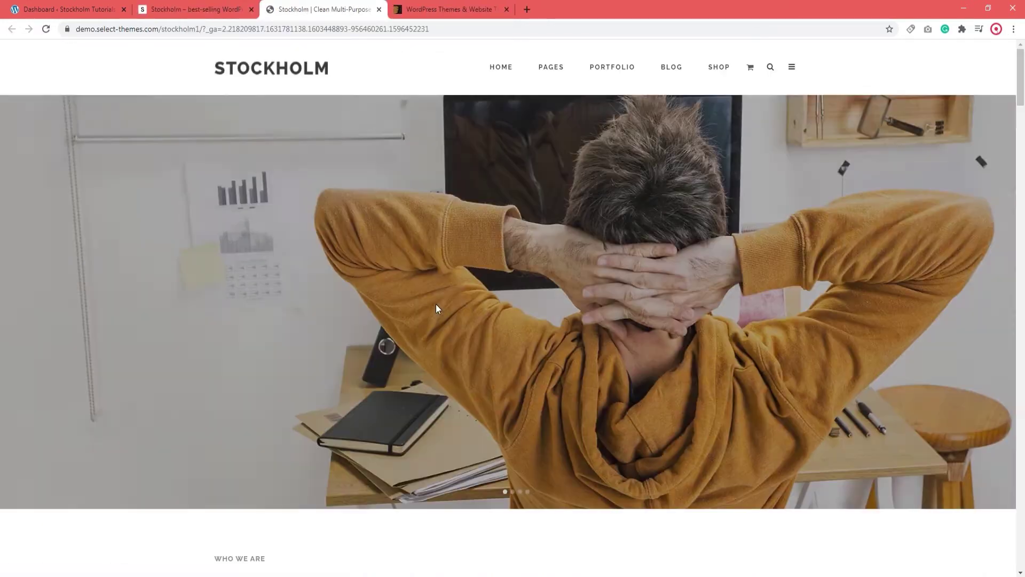
pyautogui.scroll(-12, 436, 305)
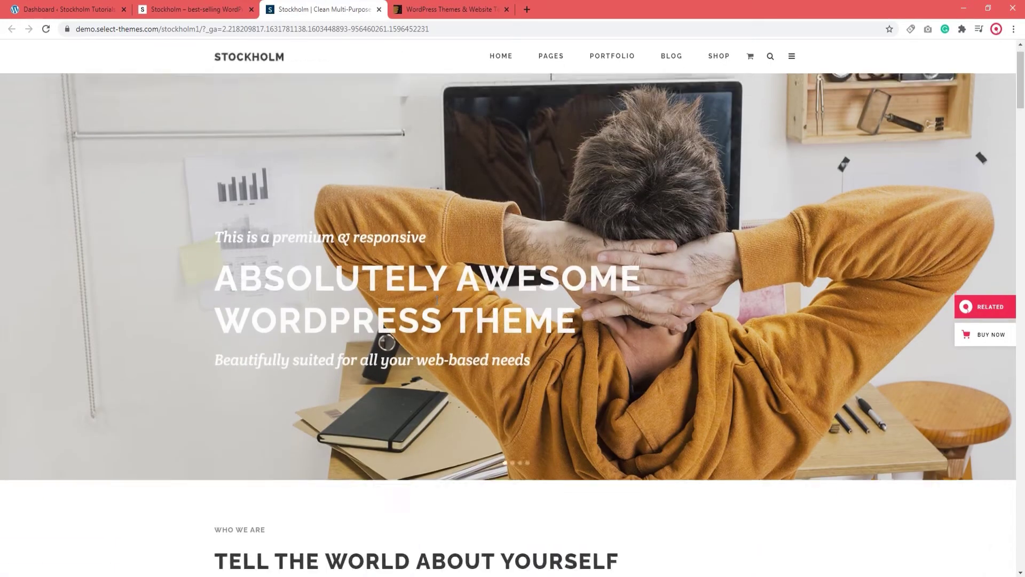
pyautogui.scroll(12, 437, 306)
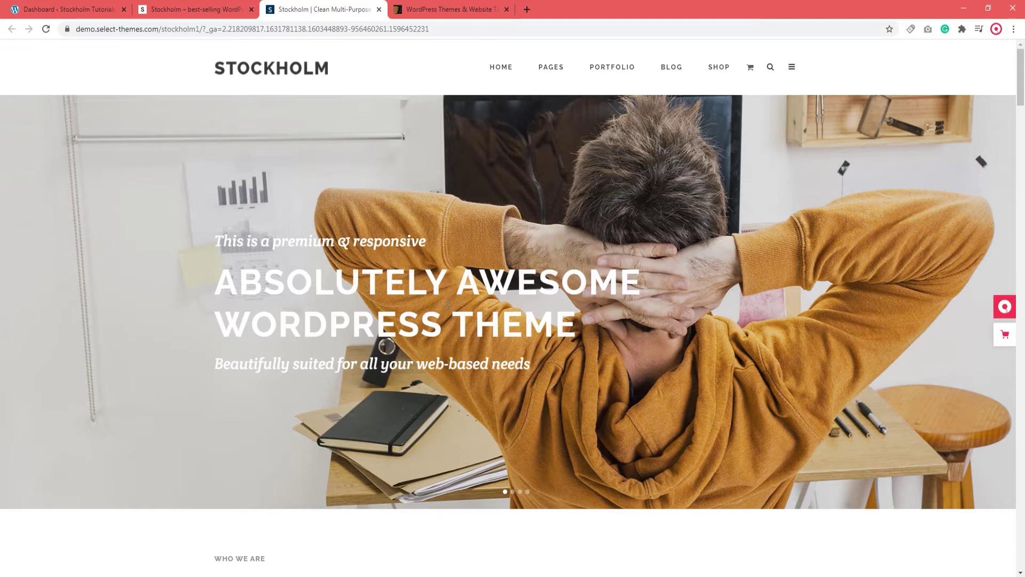
# View the site's current front page in a new tab, then go back to the admin dashboard.
pyautogui.click(56, 10)
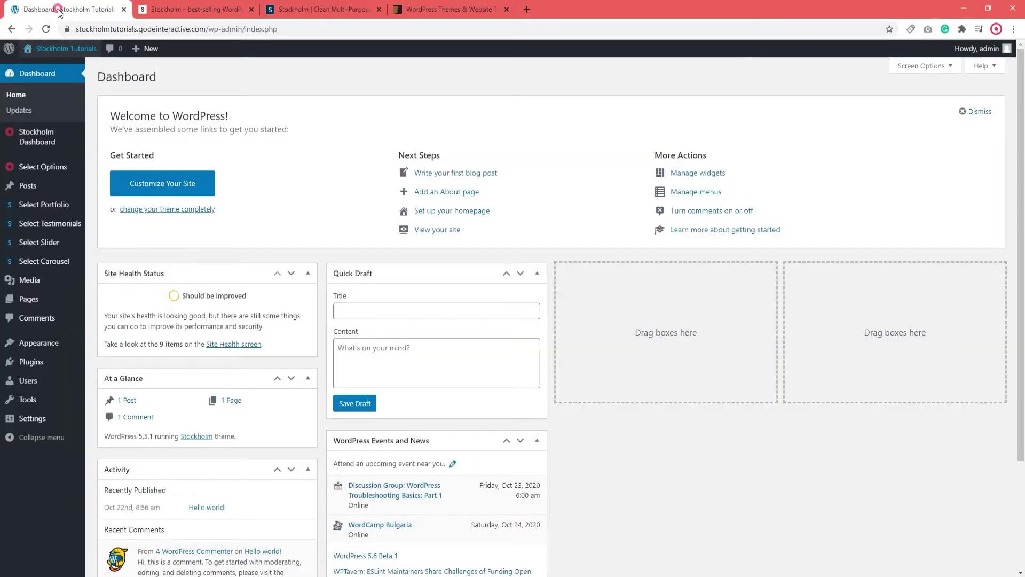
pyautogui.middleClick(42, 65)
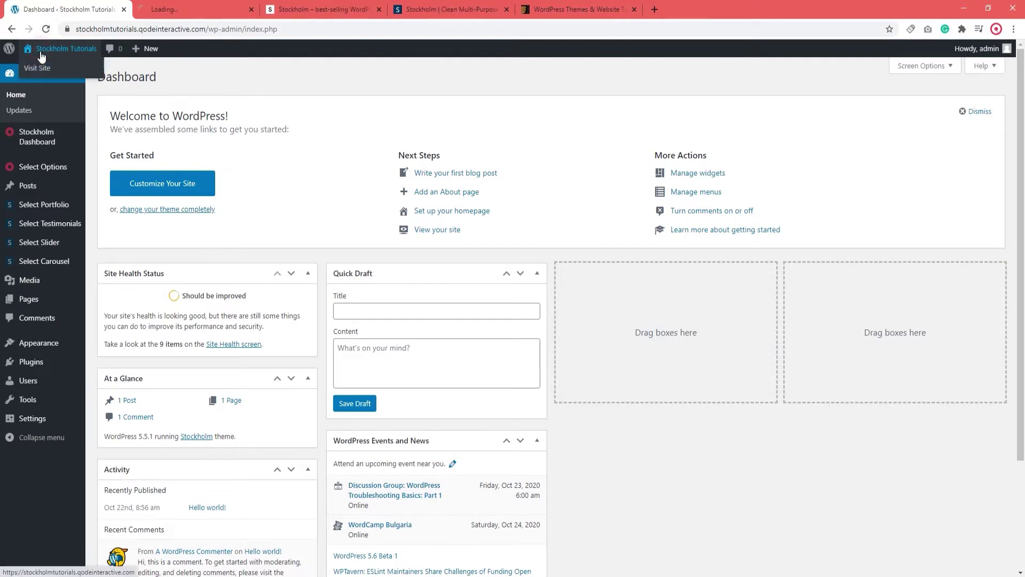
pyautogui.click(195, 9)
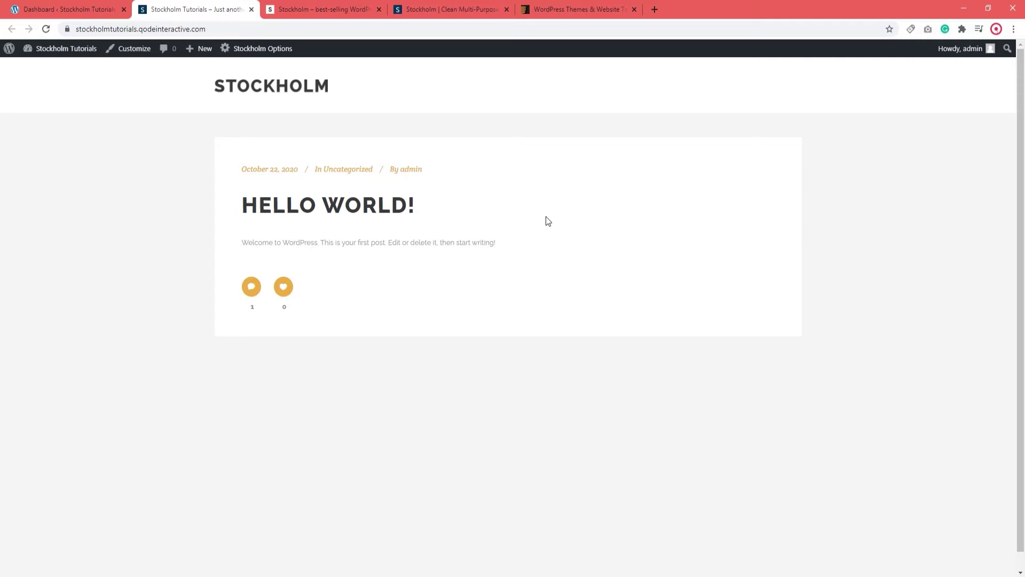
pyautogui.click(81, 12)
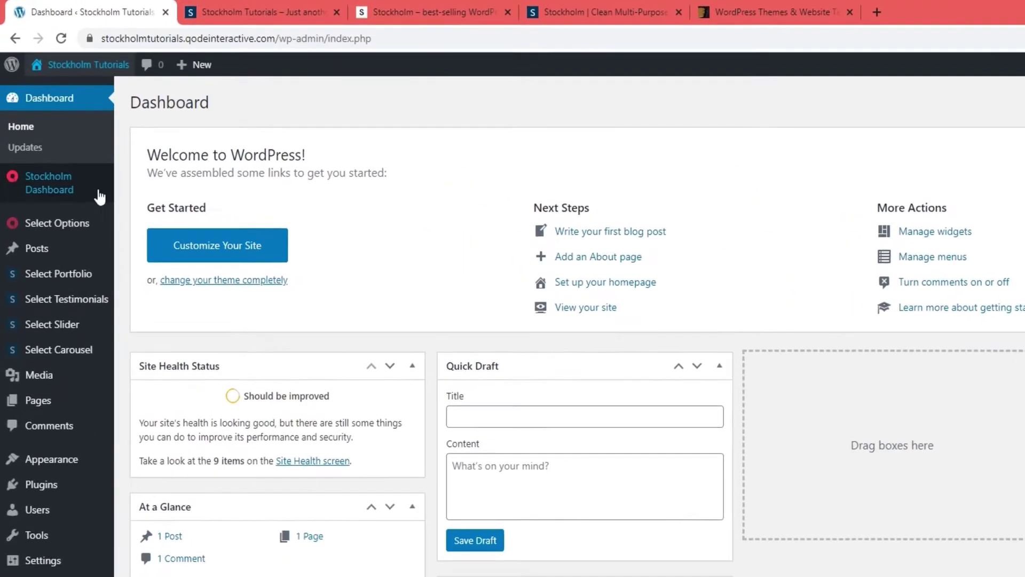
# Open the Stockholm Import page, browse the demo grid, and bring up the Anders import dialog.
pyautogui.moveTo(99, 196)
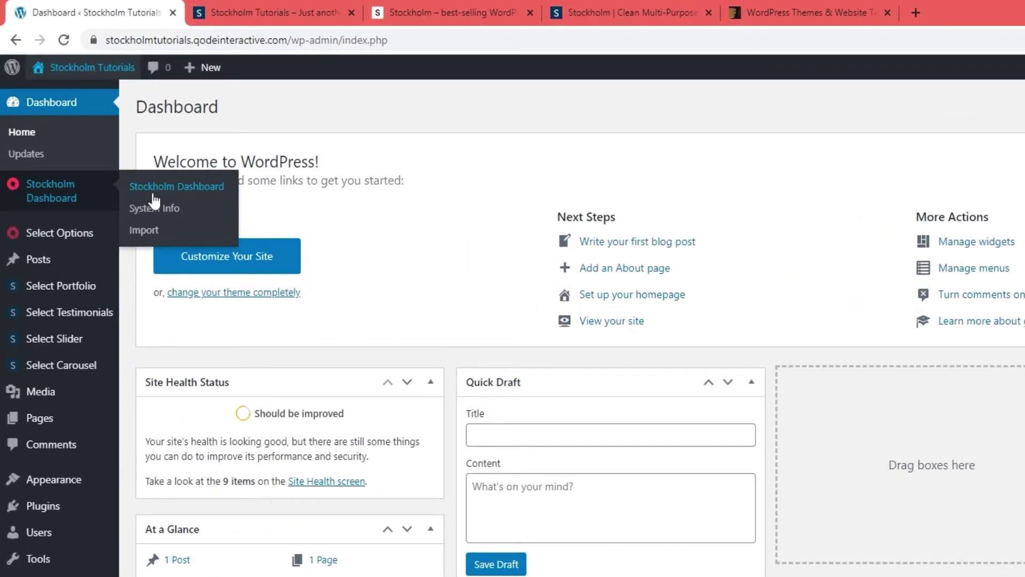
pyautogui.click(152, 223)
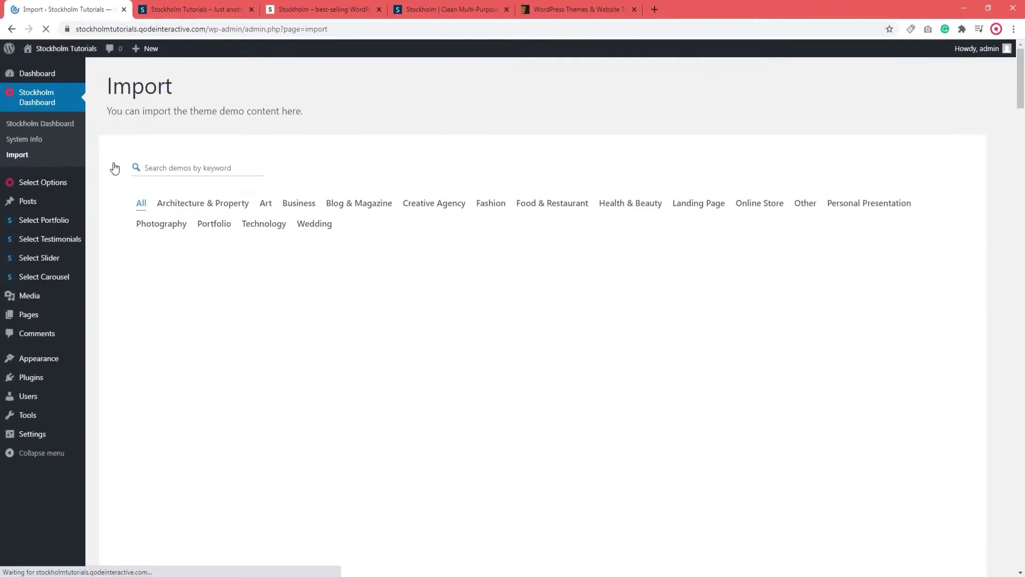
pyautogui.scroll(-15, 913, 405)
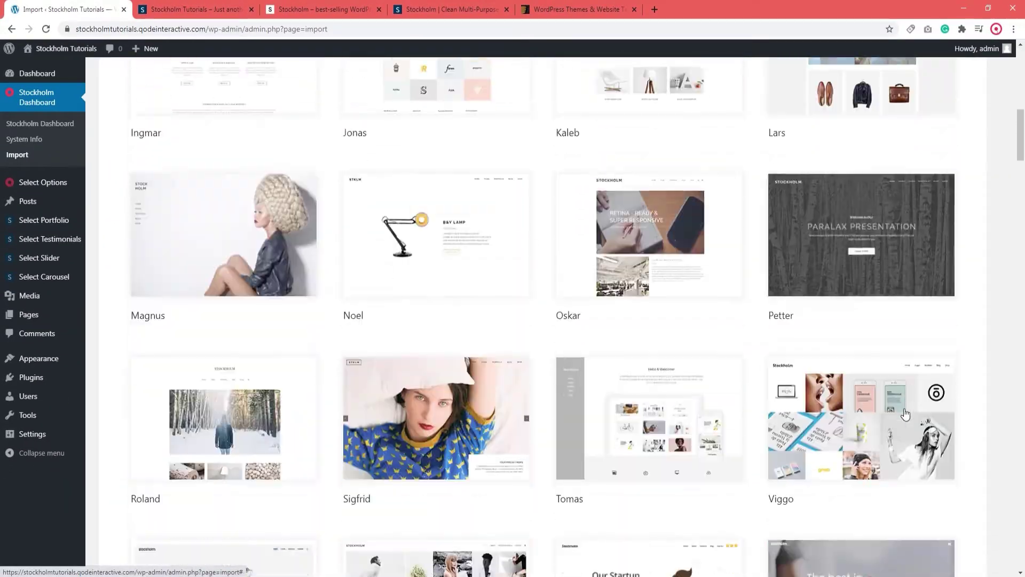
pyautogui.scroll(6, 840, 414)
pyautogui.scroll(10, 904, 413)
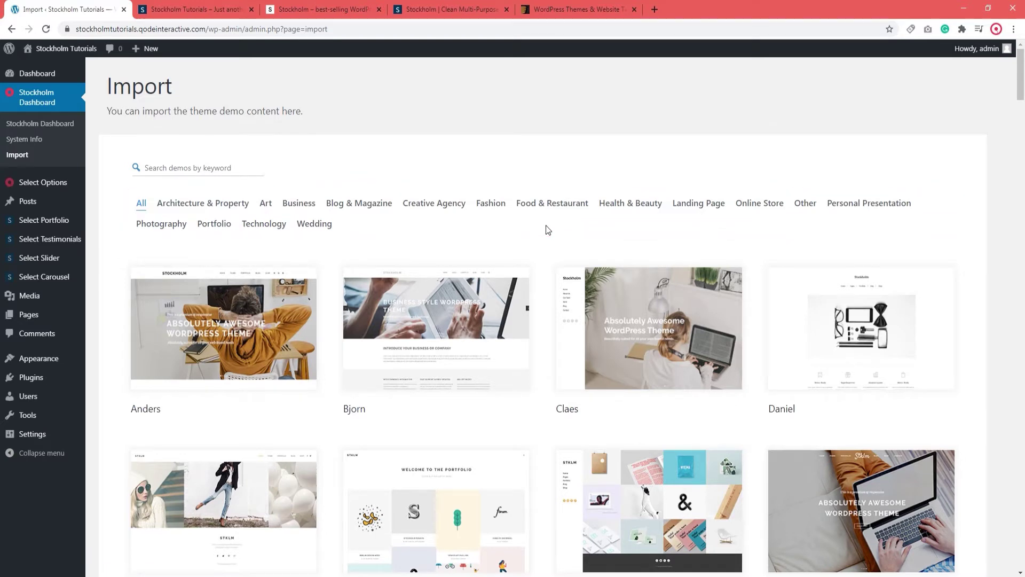
pyautogui.click(173, 173)
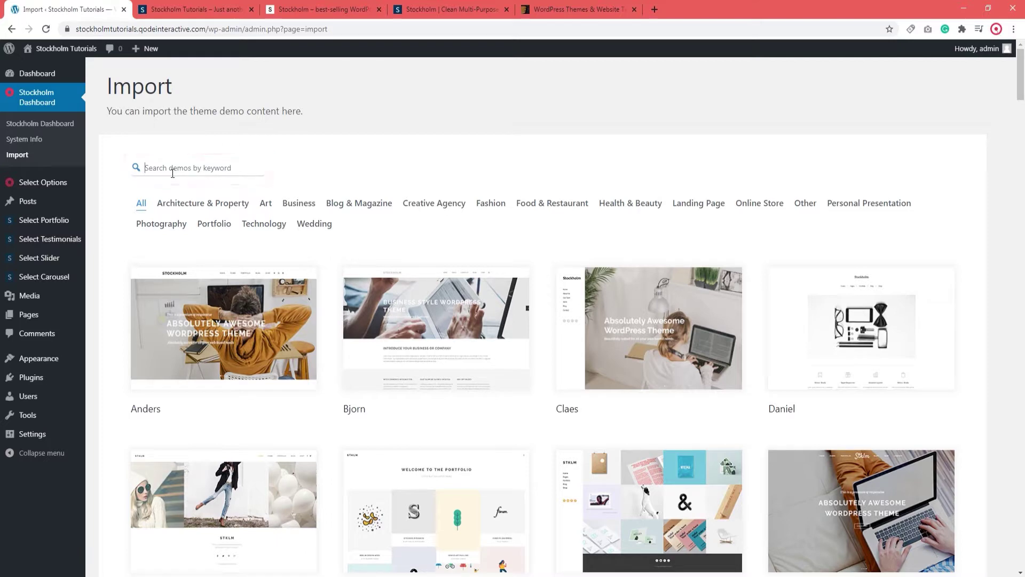
pyautogui.click(230, 351)
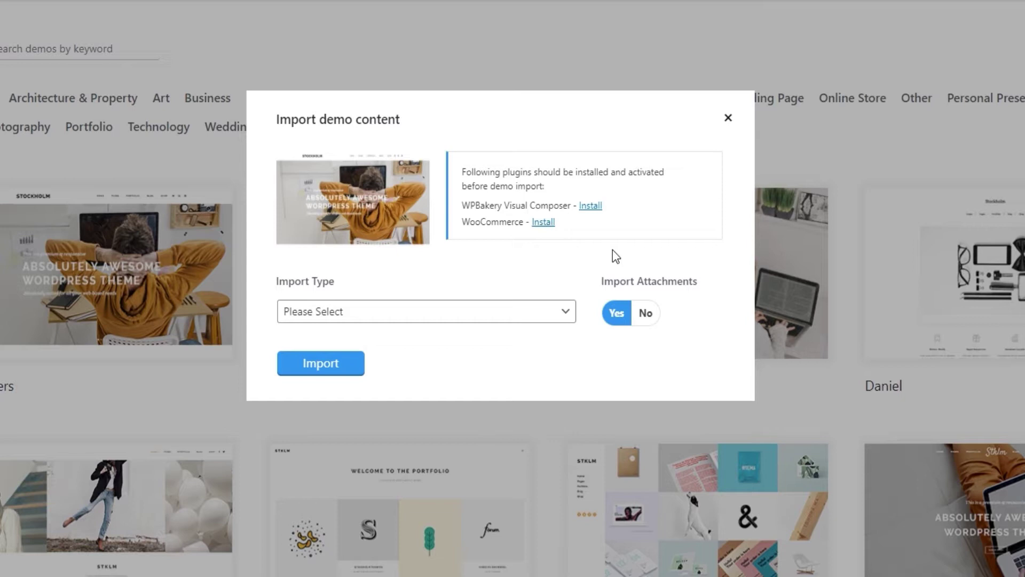
# Install and activate the WPBakery Visual Composer and WooCommerce plugins.
pyautogui.click(590, 207)
pyautogui.click(547, 224)
pyautogui.click(602, 203)
pyautogui.click(558, 224)
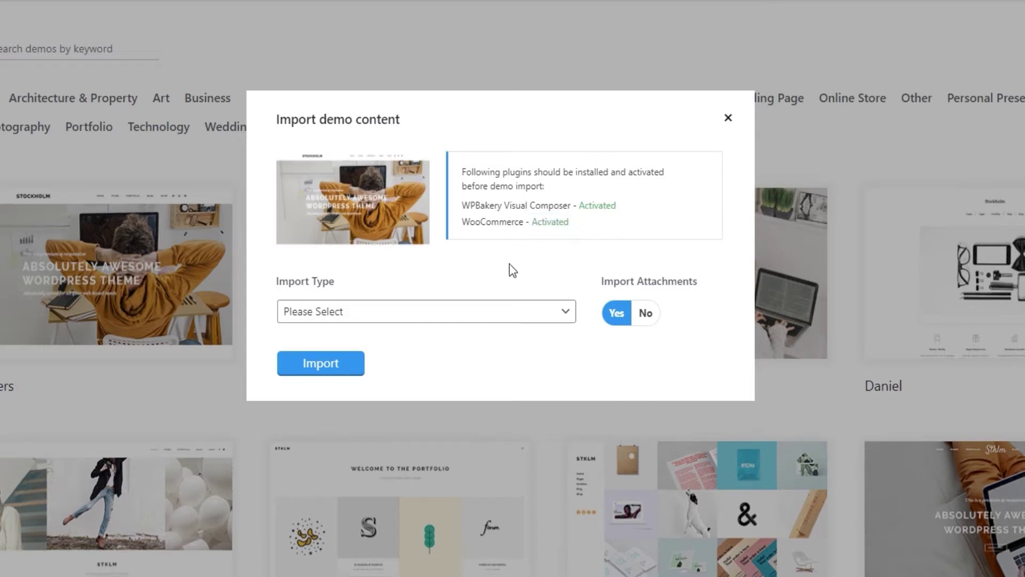
# Import the Anders demo with Import Type All, confirm, and close the finished dialog.
pyautogui.click(405, 314)
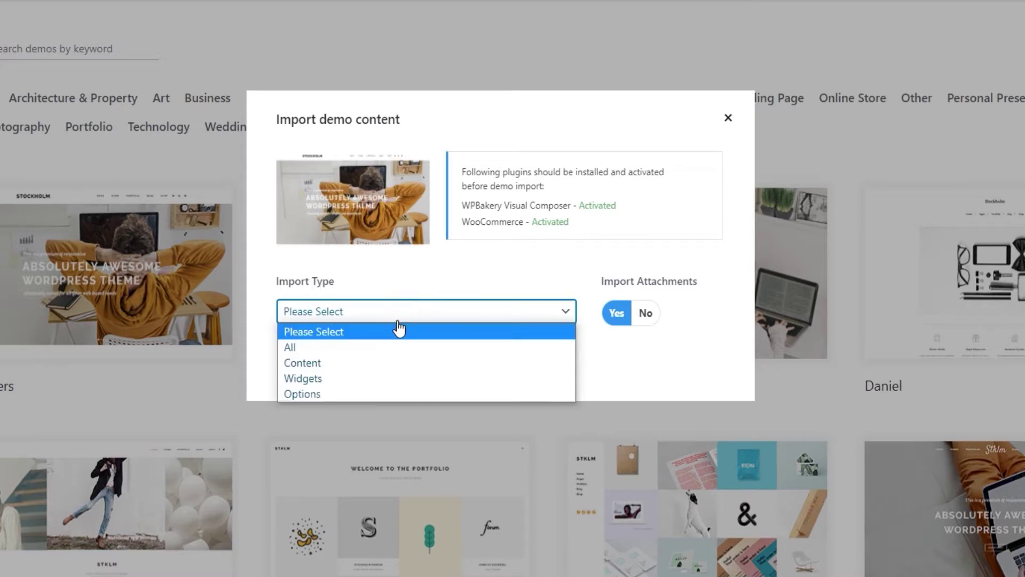
pyautogui.click(324, 350)
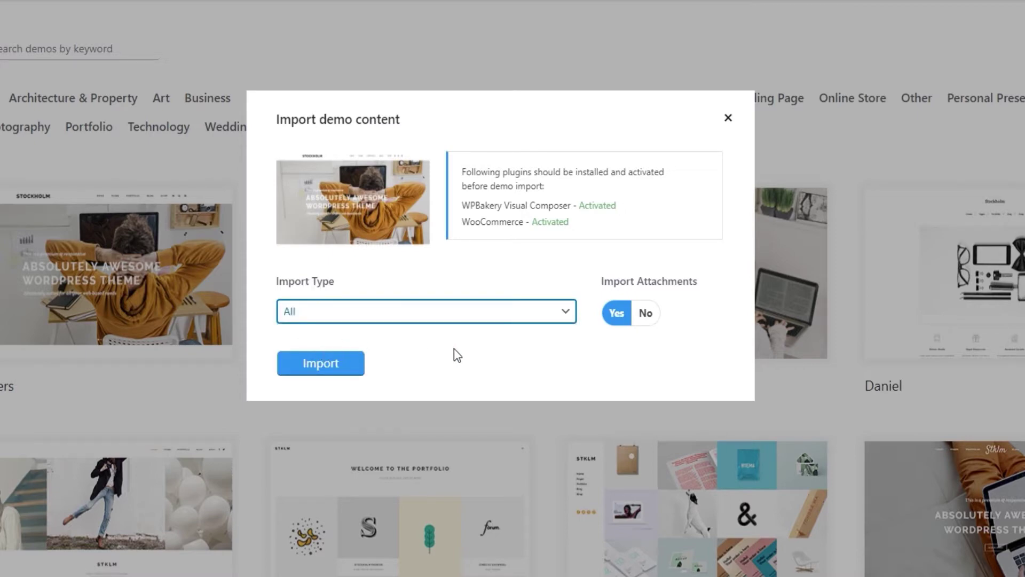
pyautogui.click(618, 322)
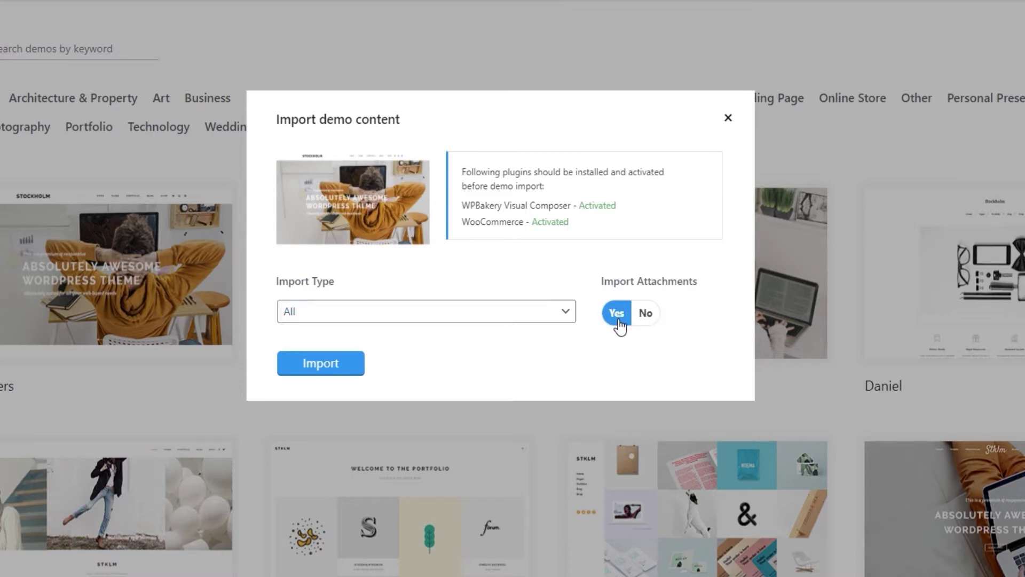
pyautogui.click(329, 364)
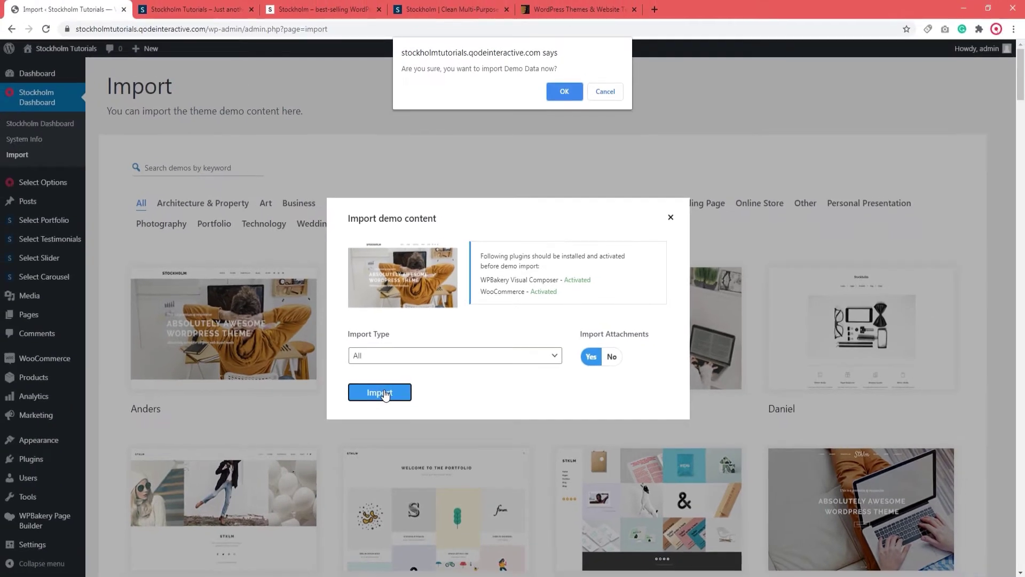
pyautogui.click(564, 92)
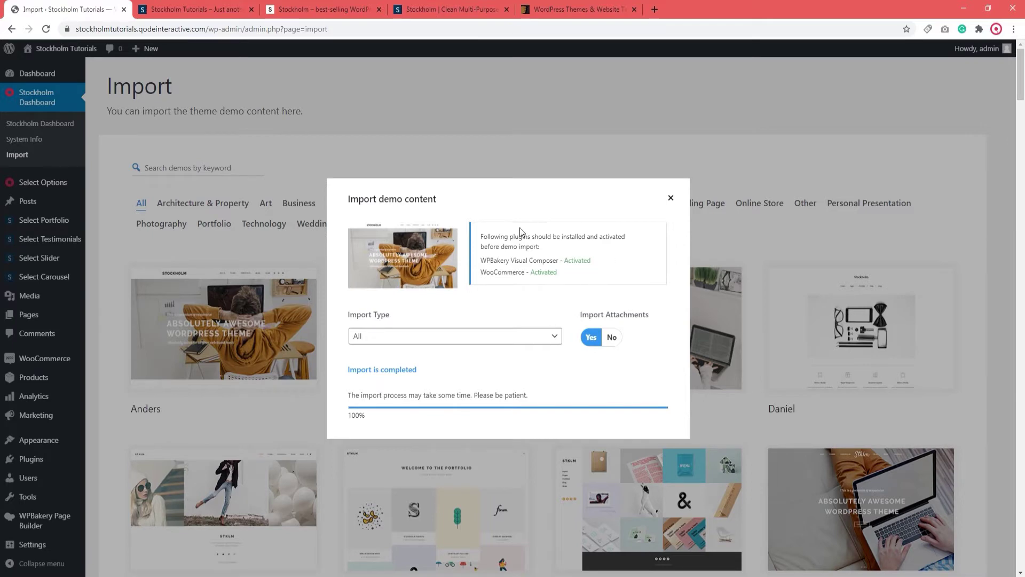
pyautogui.click(670, 200)
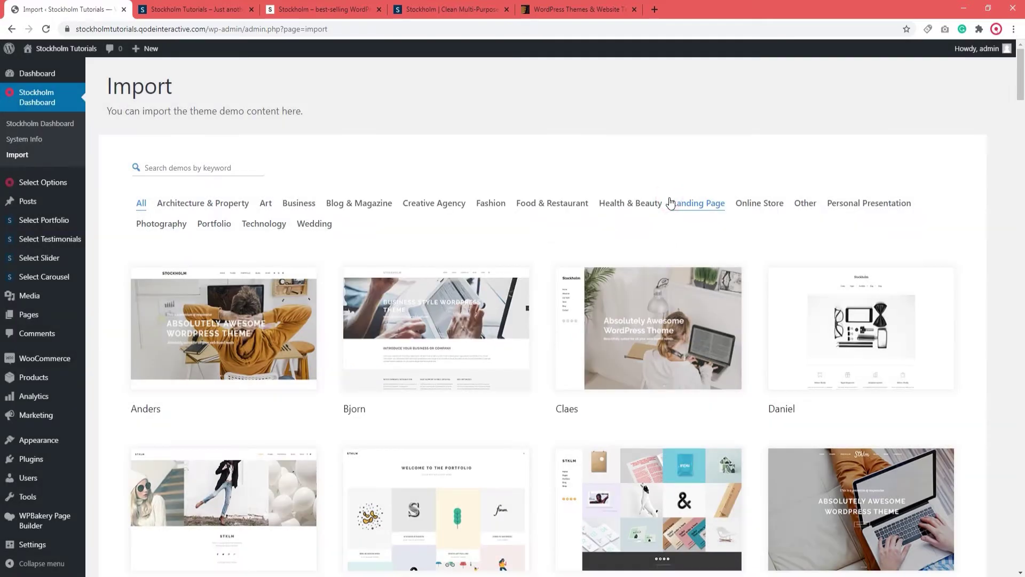
pyautogui.click(184, 11)
# Reload the front page to see the imported Anders homepage.
pyautogui.click(46, 30)
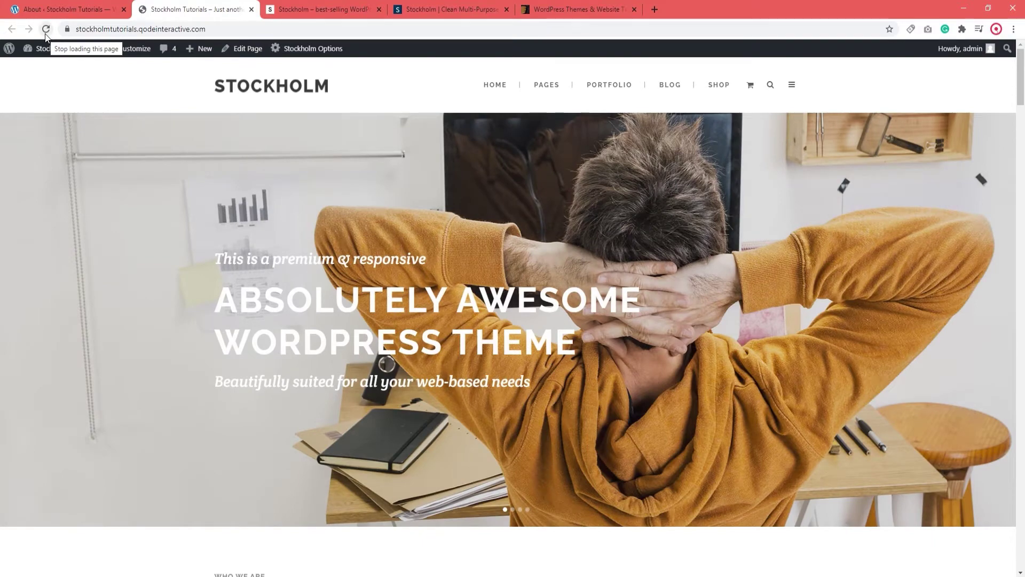
pyautogui.scroll(-6, 513, 316)
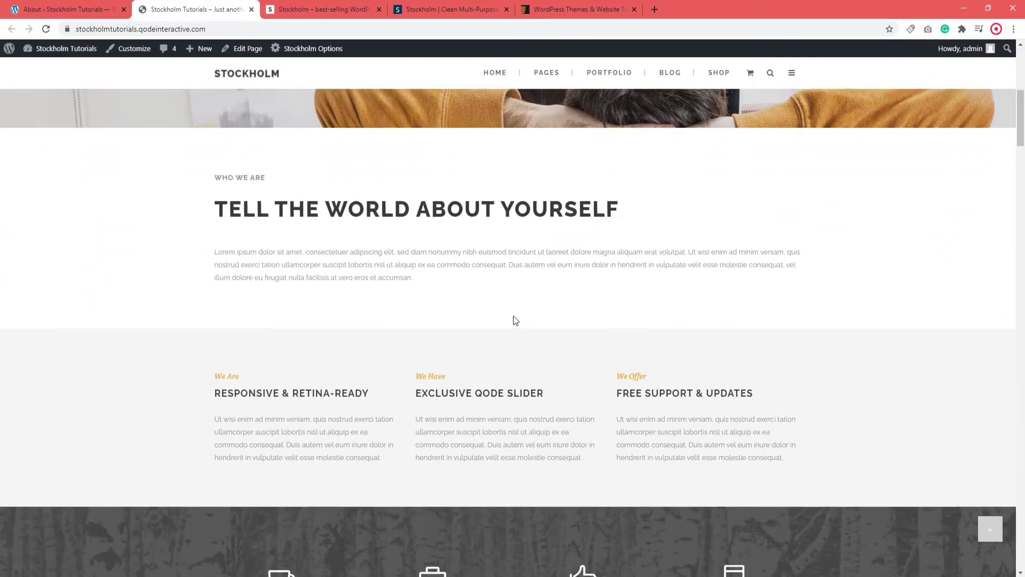
pyautogui.scroll(6, 513, 316)
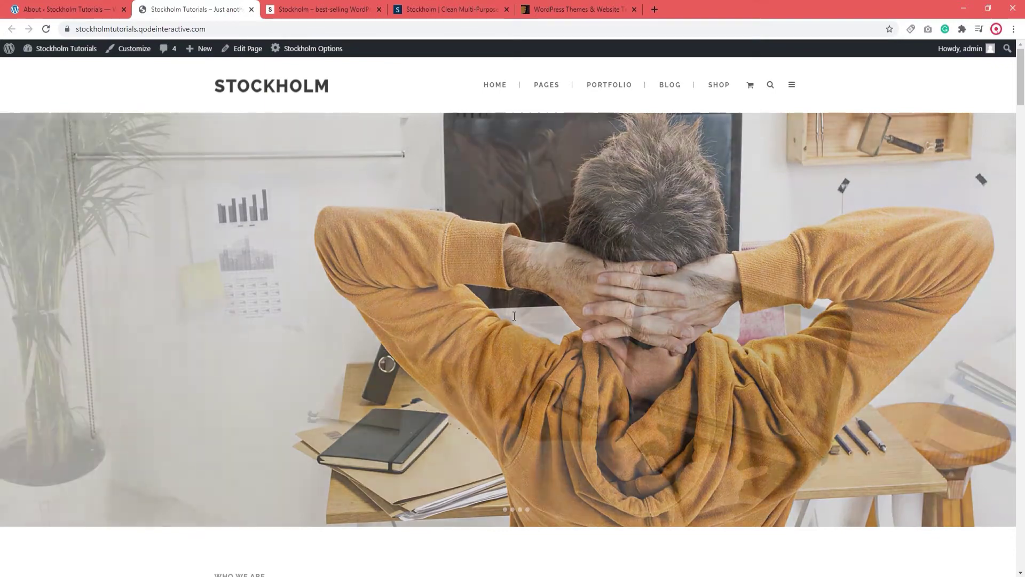
# Close the duplicate Stockholm demo tab and move the best-selling tab after the demo tab.
pyautogui.click(320, 5)
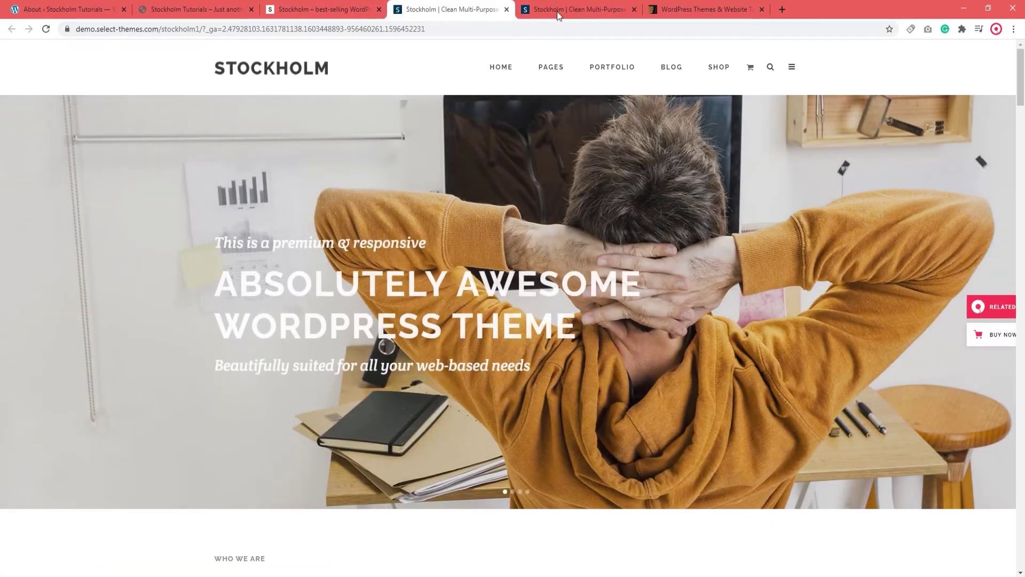
pyautogui.click(634, 9)
pyautogui.moveTo(338, 9); pyautogui.dragTo(470, 8)
pyautogui.click(320, 9)
# Compare the imported Stockholm Tutorials homepage against the original Stockholm demo.
pyautogui.click(212, 5)
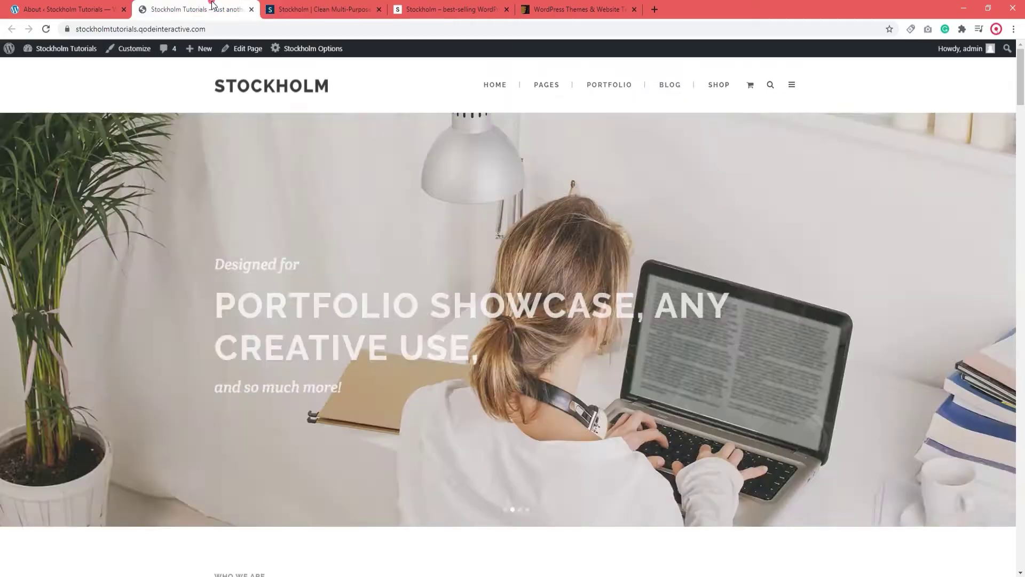
pyautogui.scroll(-5, 422, 337)
pyautogui.scroll(4, 359, 329)
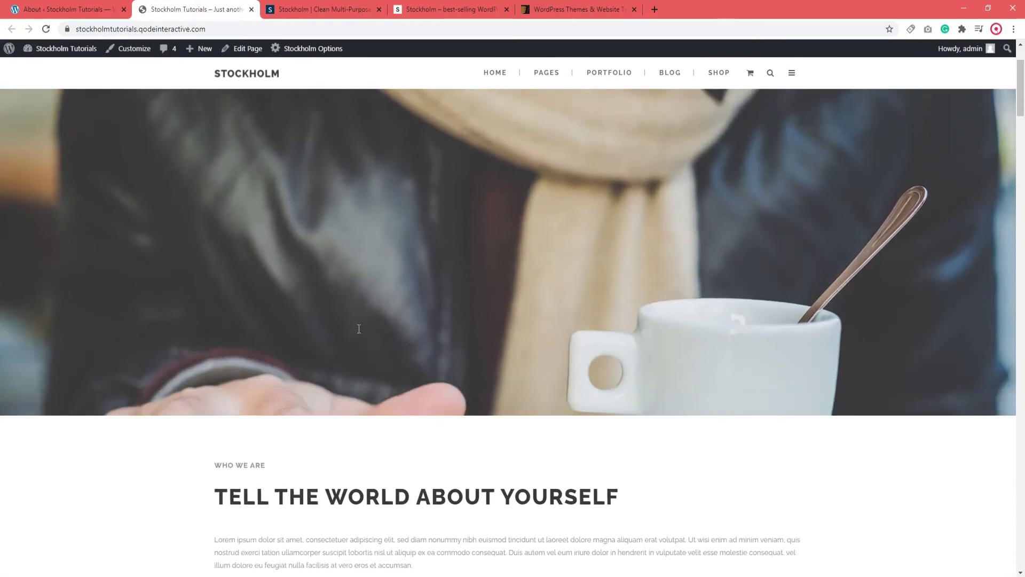
pyautogui.hotkey('ctrl', 'Tab')
pyautogui.scroll(-10, 398, 320)
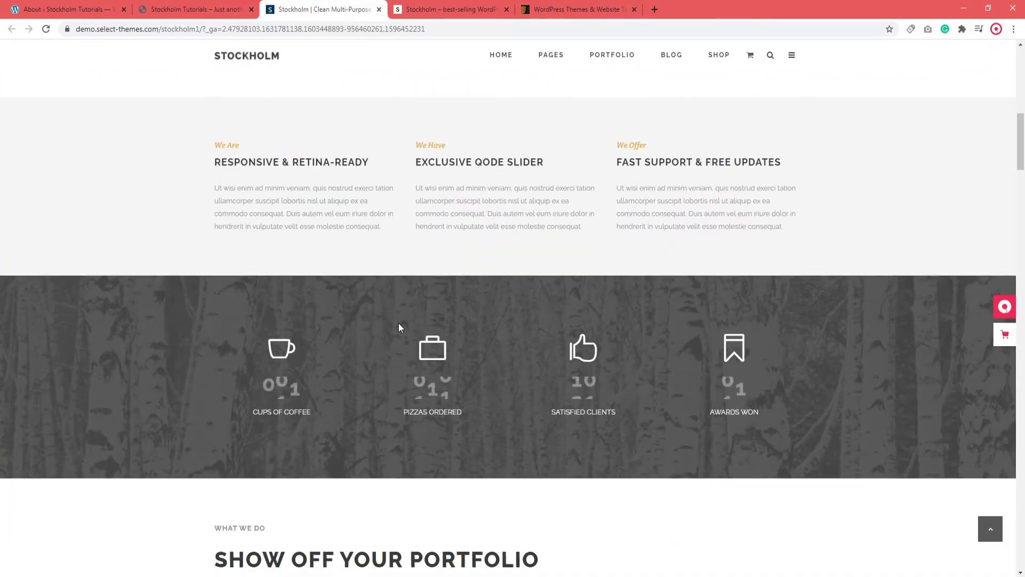
pyautogui.scroll(10, 398, 327)
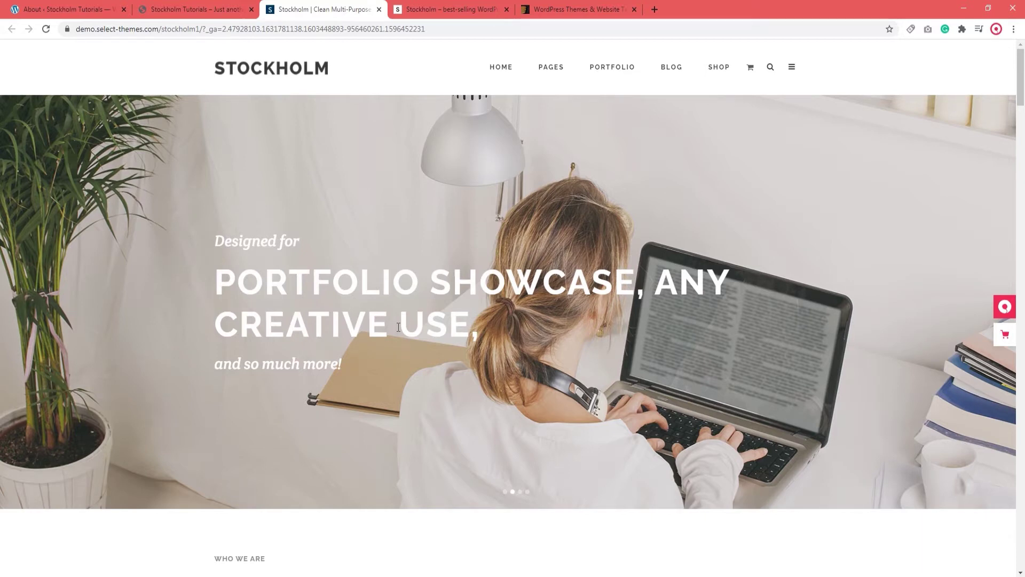
pyautogui.click(64, 11)
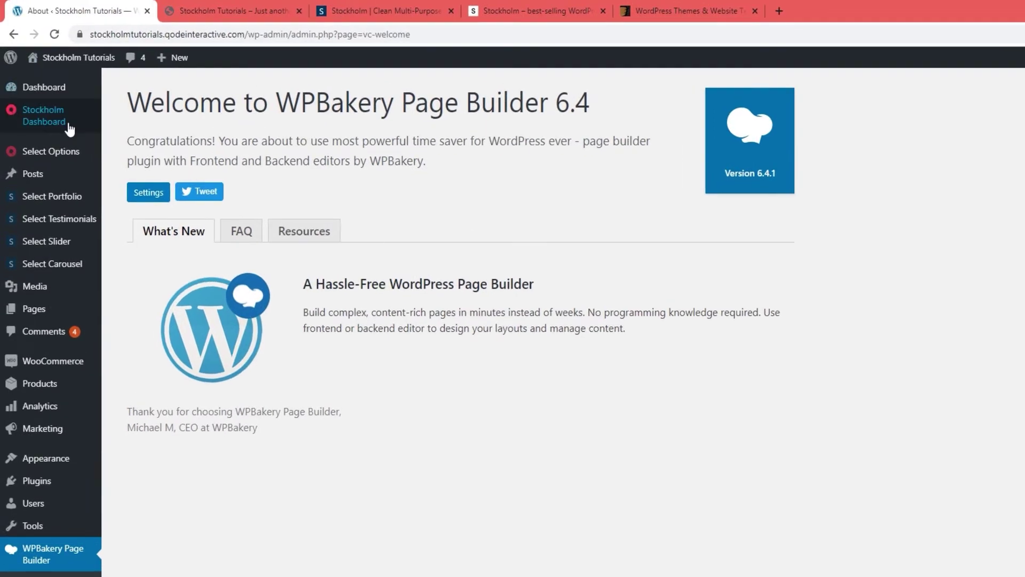
# Save the Stockholm Select Options theme settings without changes.
pyautogui.moveTo(57, 131)
pyautogui.click(70, 162)
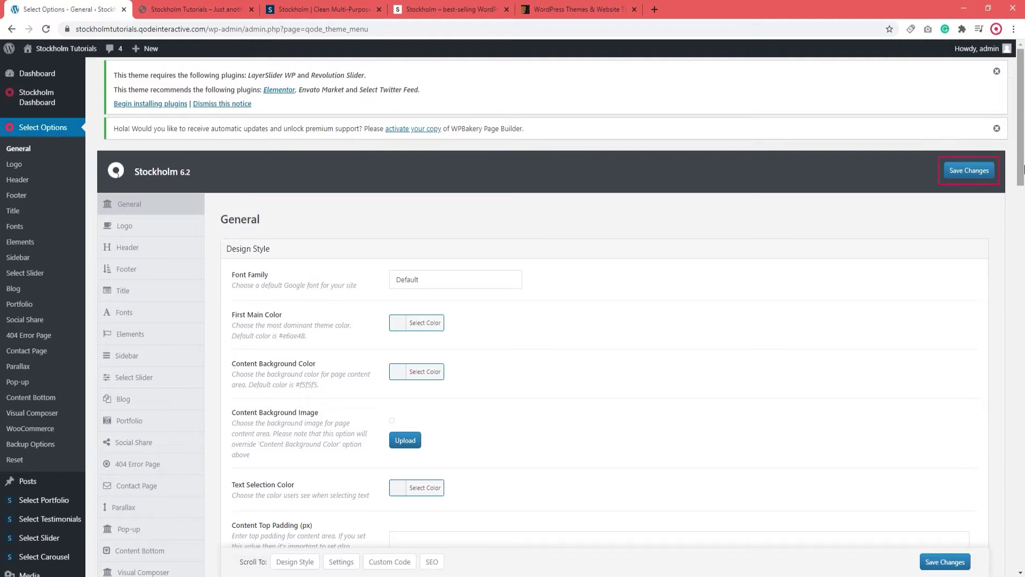
pyautogui.click(986, 171)
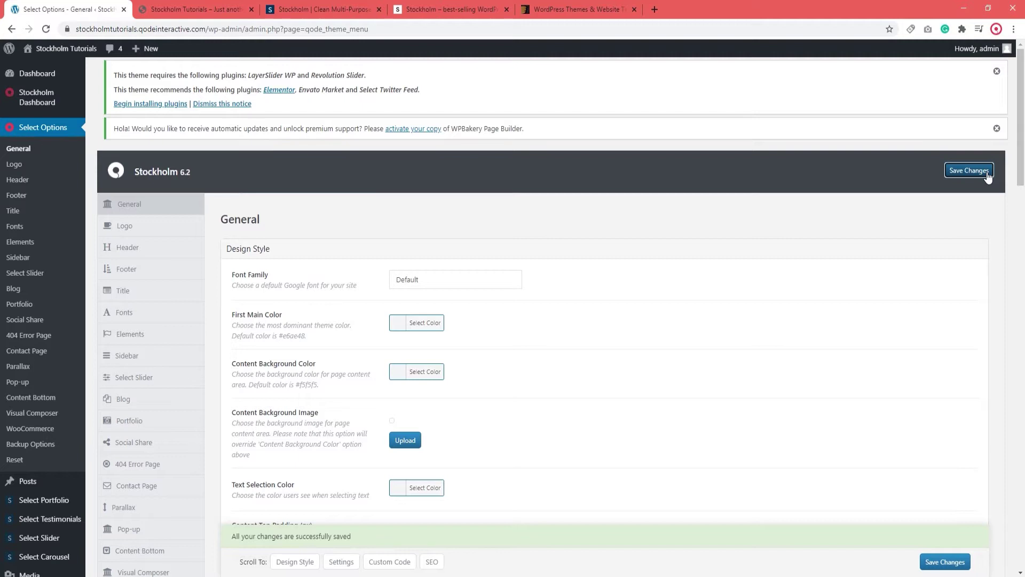
pyautogui.click(321, 6)
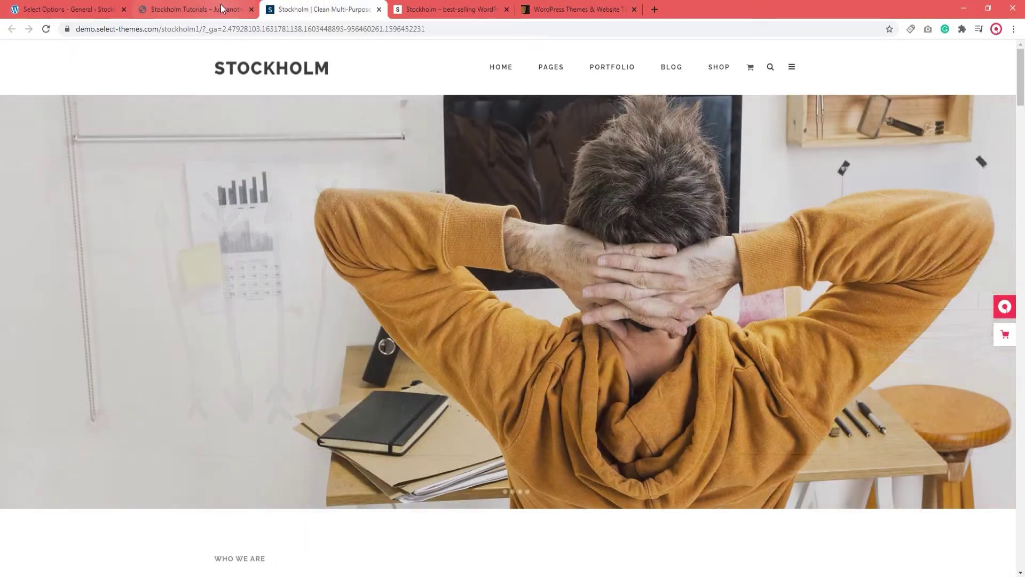
pyautogui.click(221, 8)
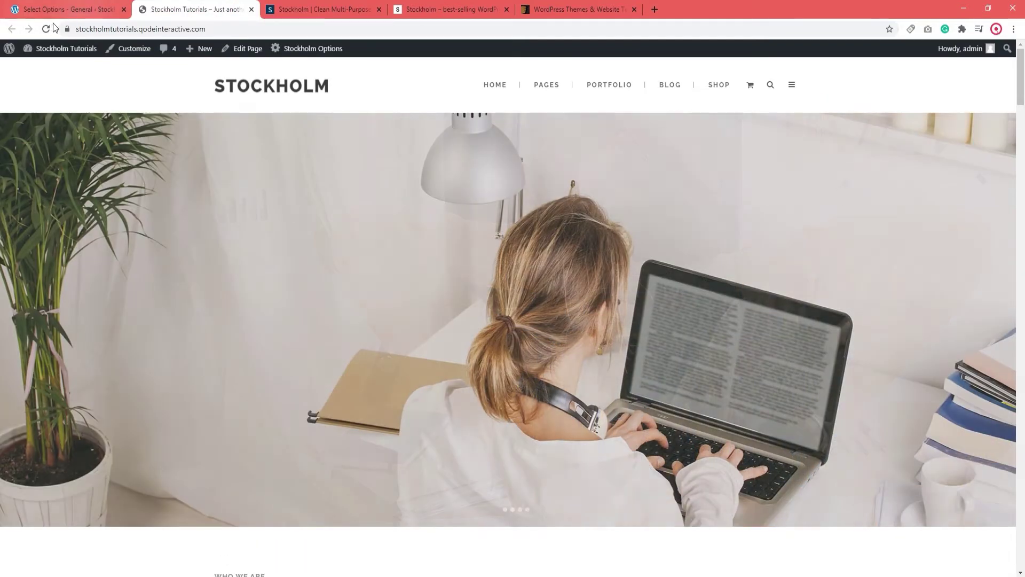
pyautogui.click(46, 29)
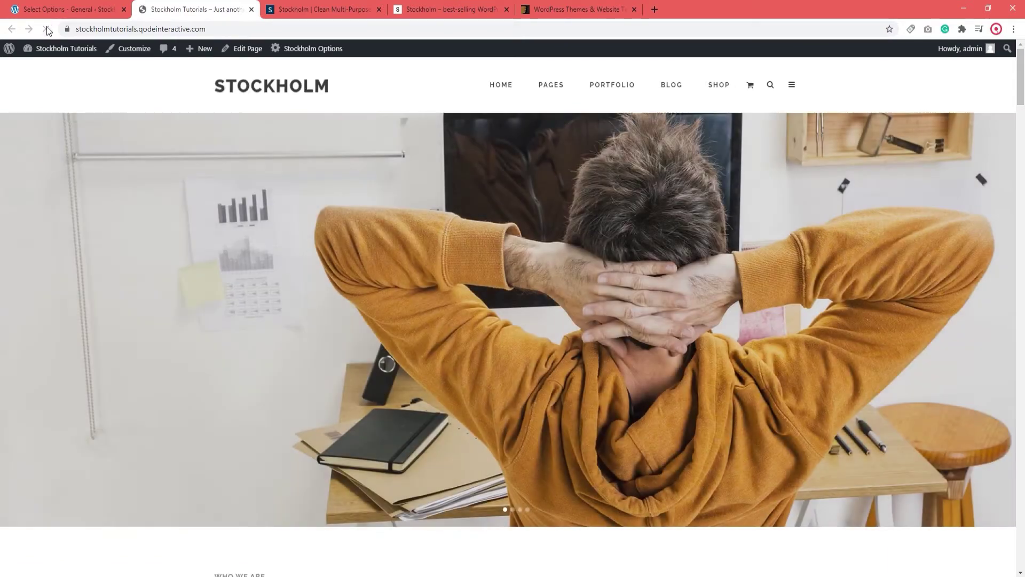
pyautogui.click(292, 10)
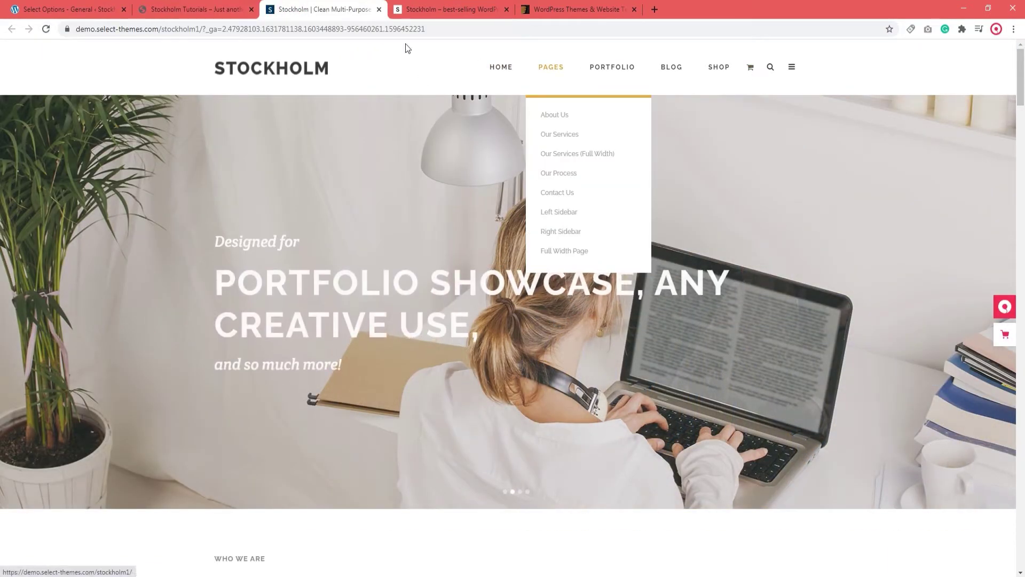
pyautogui.click(192, 9)
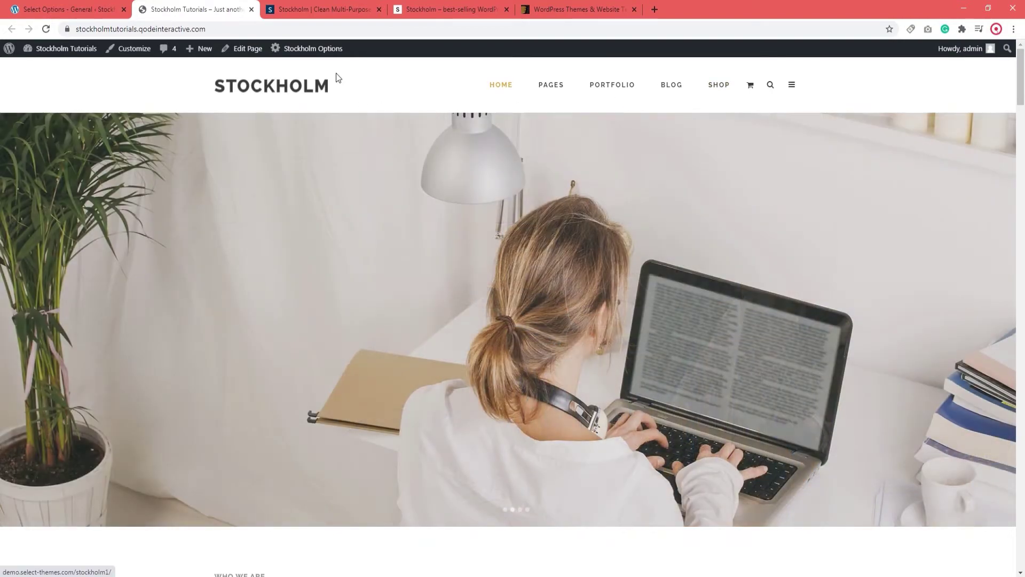
pyautogui.click(49, 8)
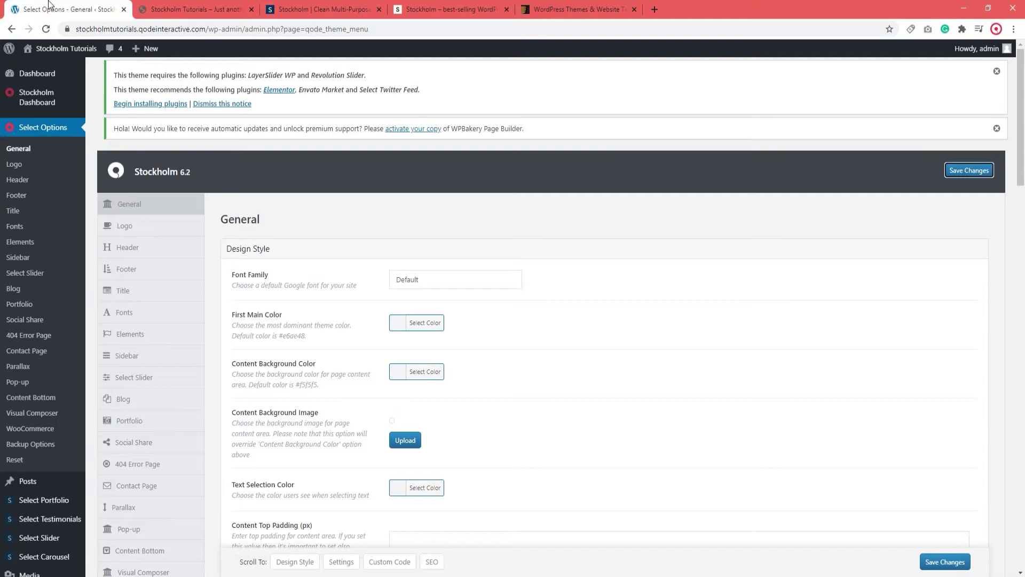
pyautogui.click(195, 9)
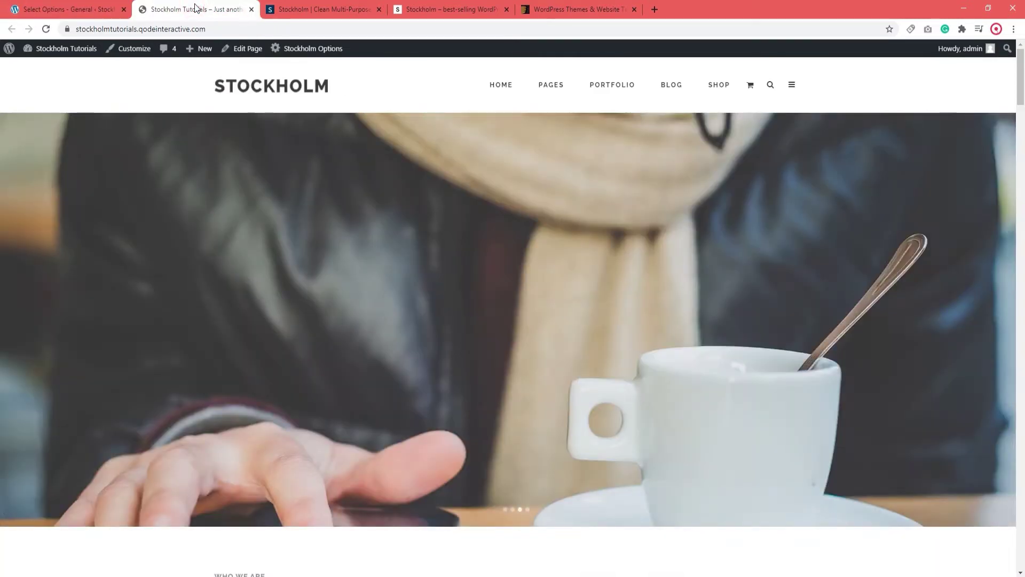
pyautogui.moveTo(548, 92)
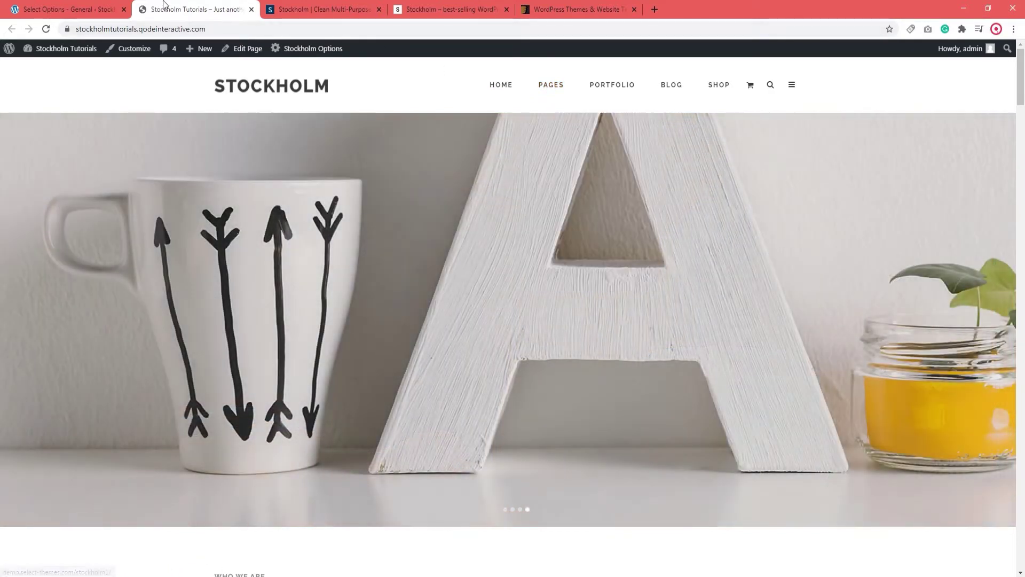
pyautogui.click(88, 7)
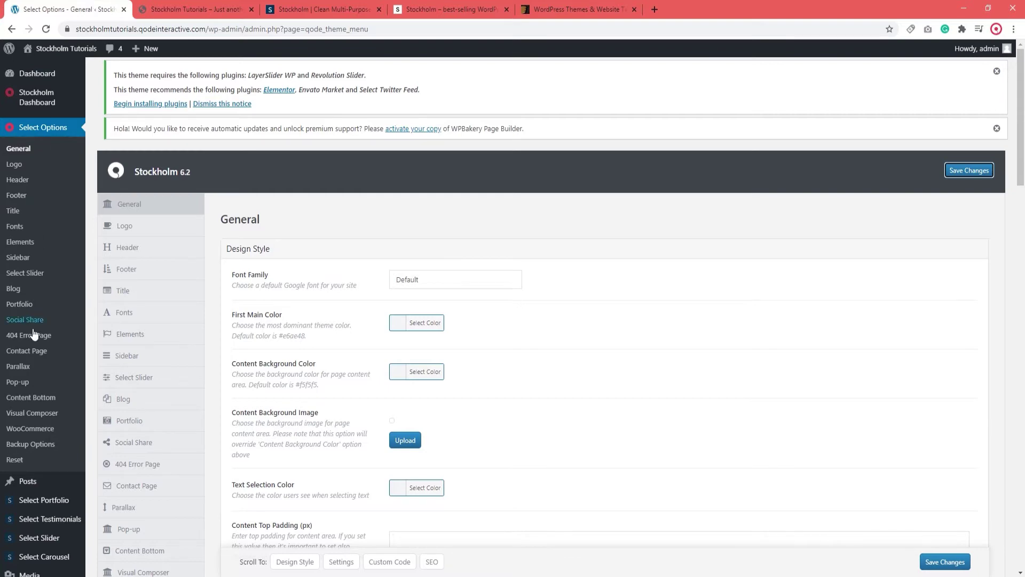
pyautogui.scroll(-10, 39, 334)
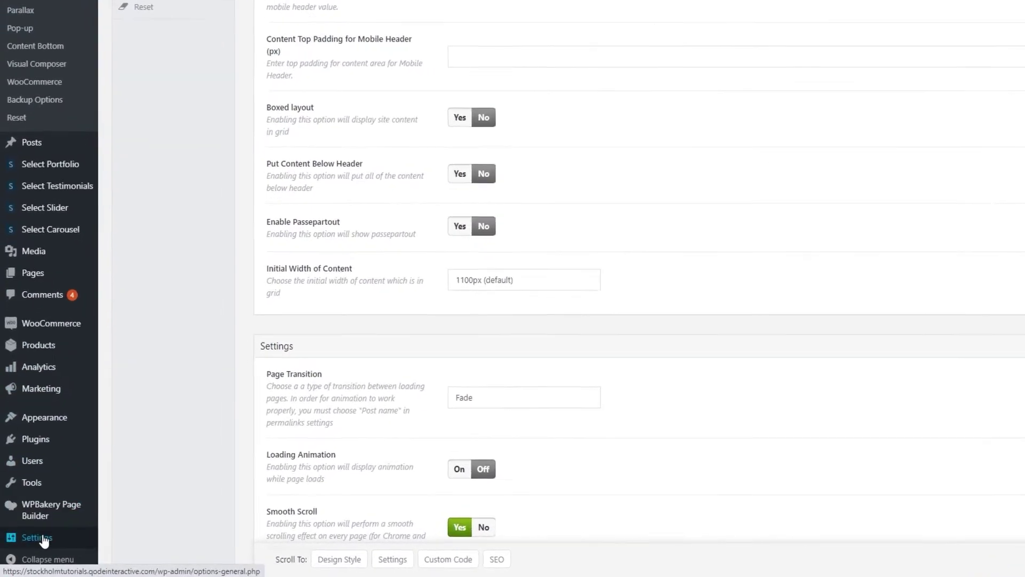
# In Reading settings, leave the static homepage set to Home Default.
pyautogui.moveTo(50, 538)
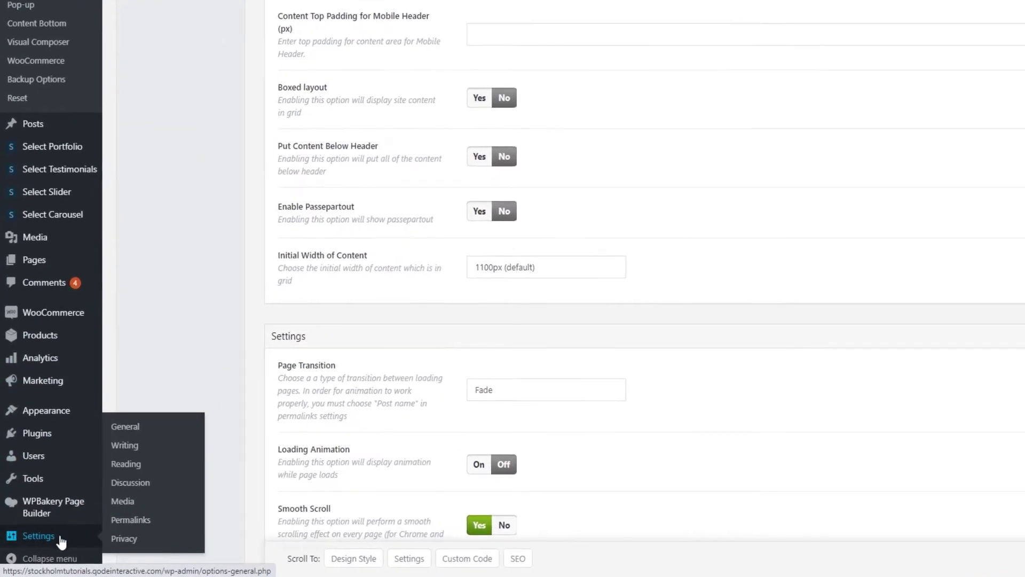
pyautogui.click(131, 462)
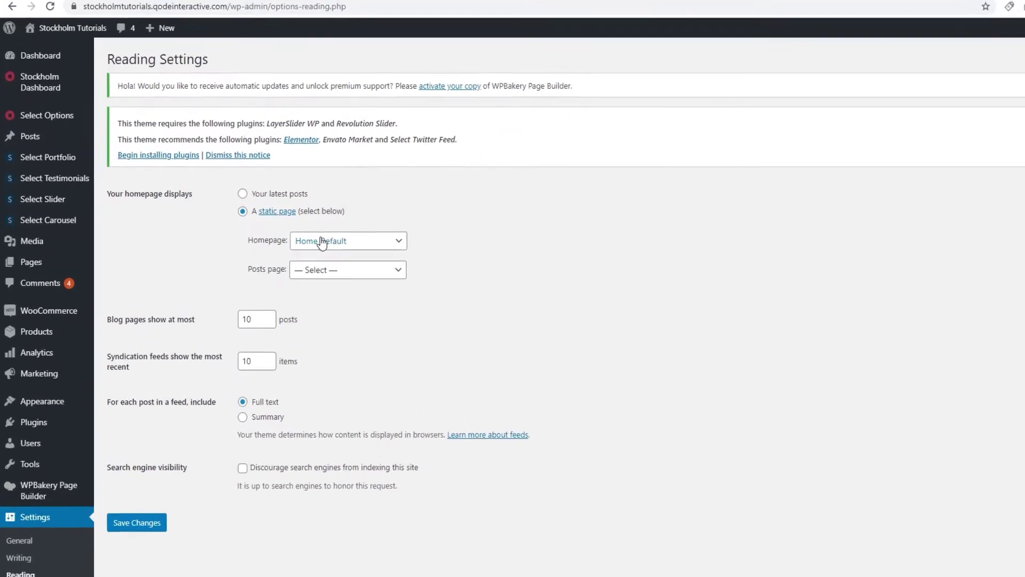
pyautogui.click(322, 242)
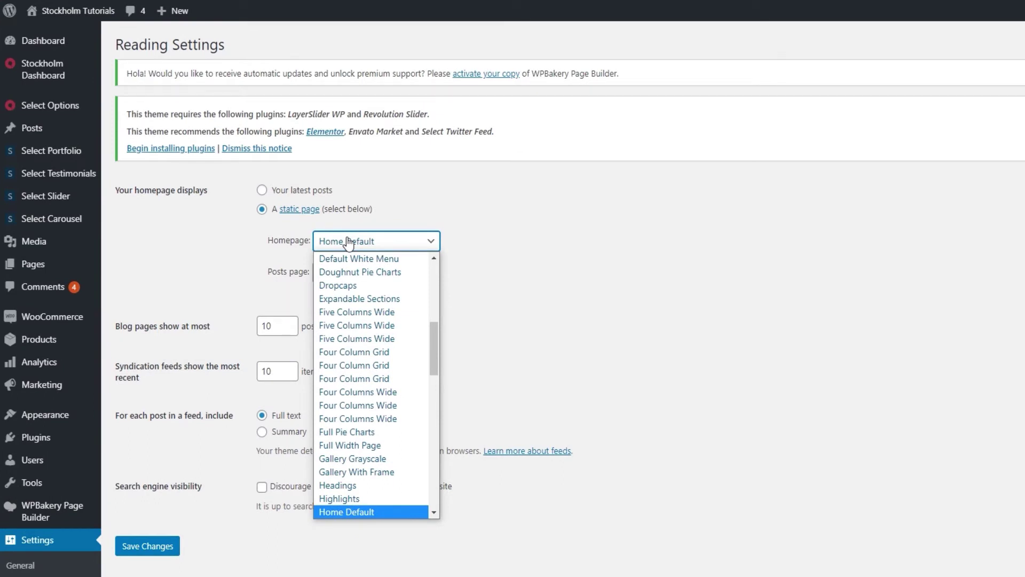
pyautogui.scroll(1, 369, 299)
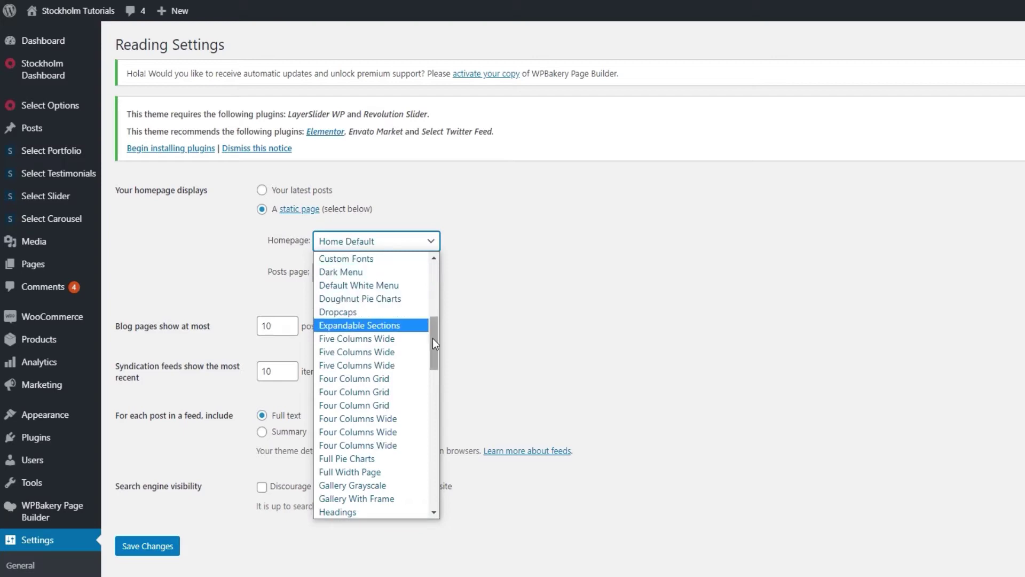
pyautogui.moveTo(432, 338)
pyautogui.mouseDown()
pyautogui.moveTo(432, 396)
pyautogui.moveTo(431, 342)
pyautogui.mouseUp()
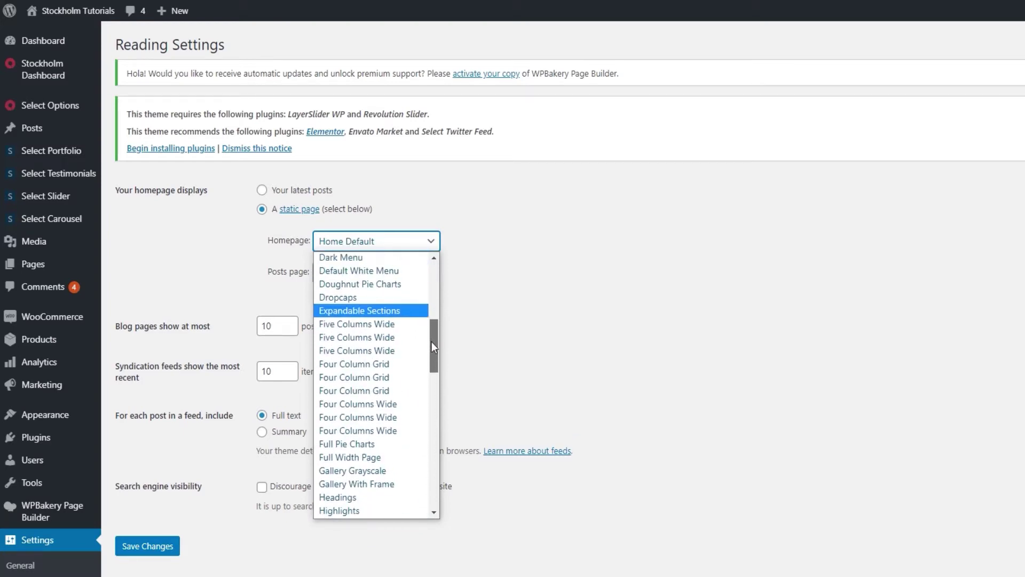
pyautogui.click(624, 301)
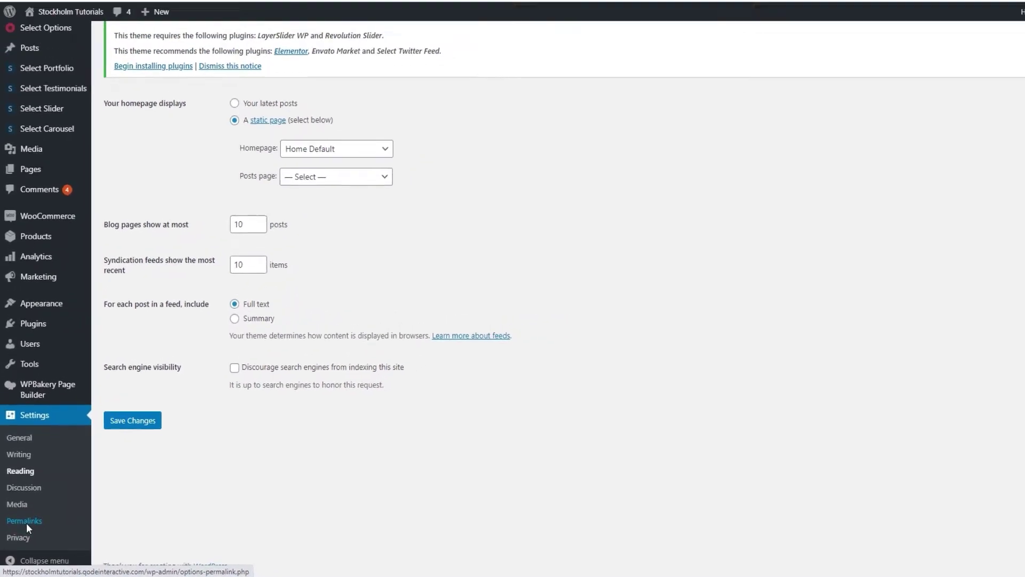
# Set the permalink structure to Post name and save.
pyautogui.click(26, 523)
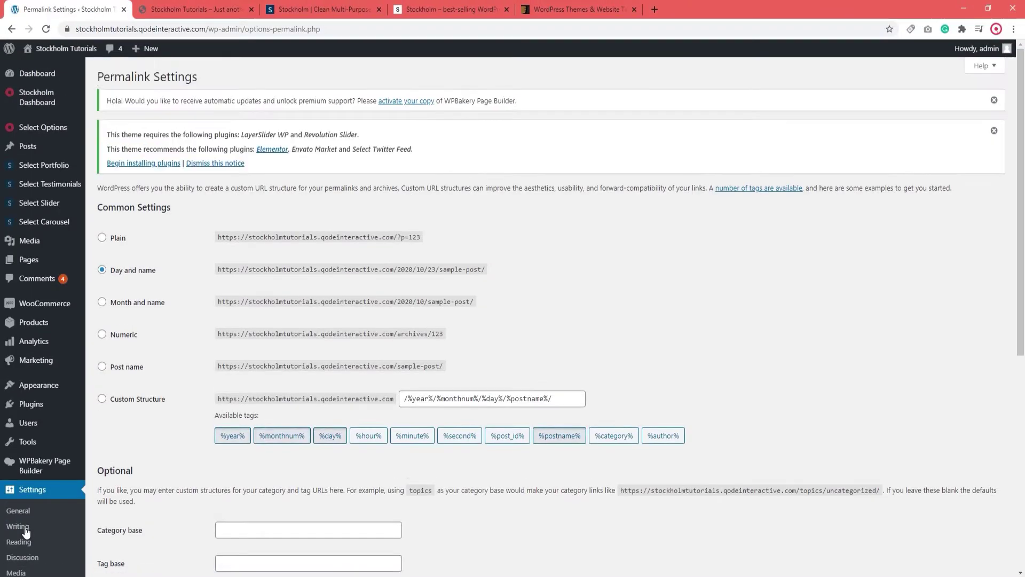
pyautogui.click(101, 366)
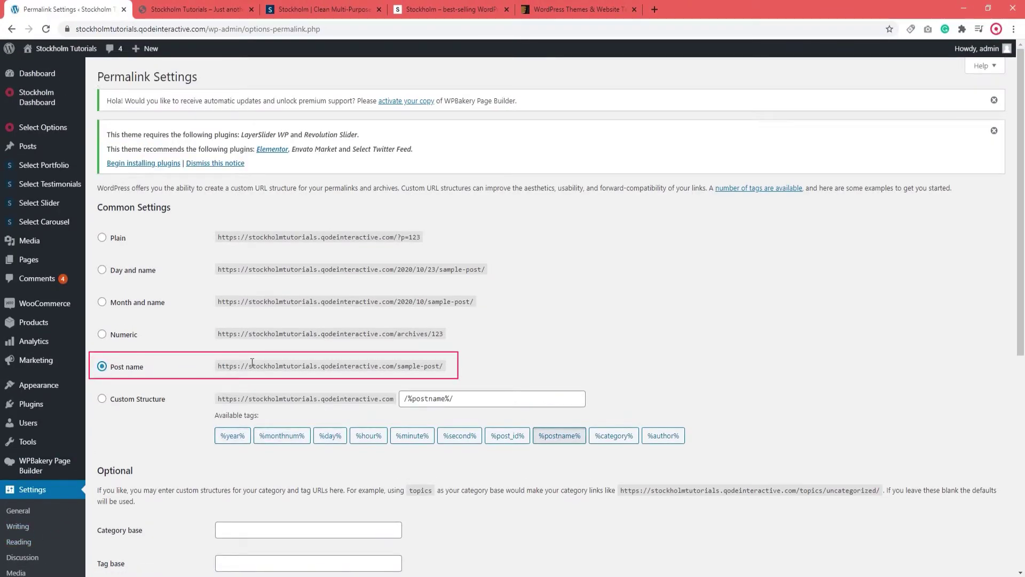
pyautogui.scroll(-7, 442, 365)
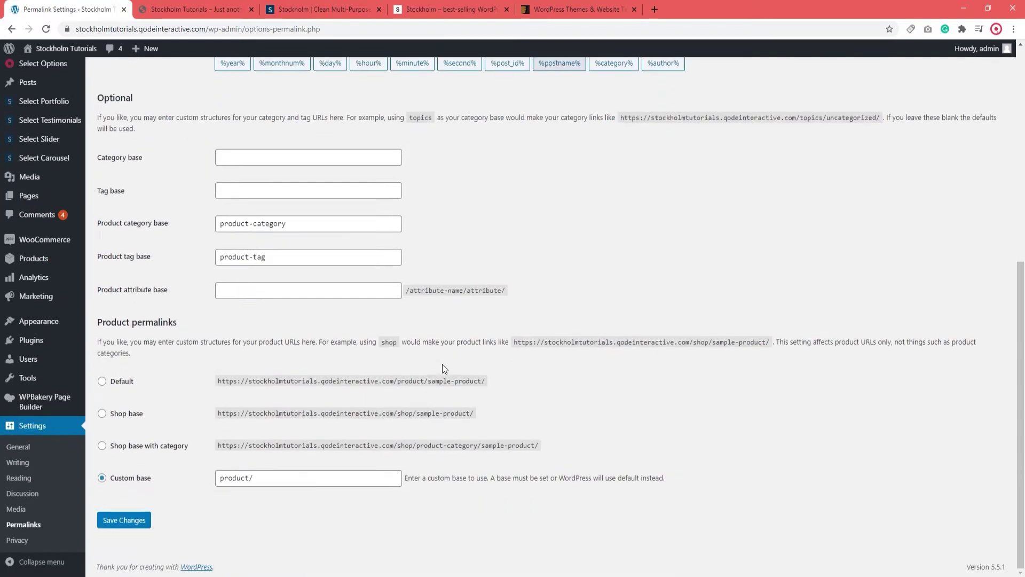
pyautogui.click(131, 523)
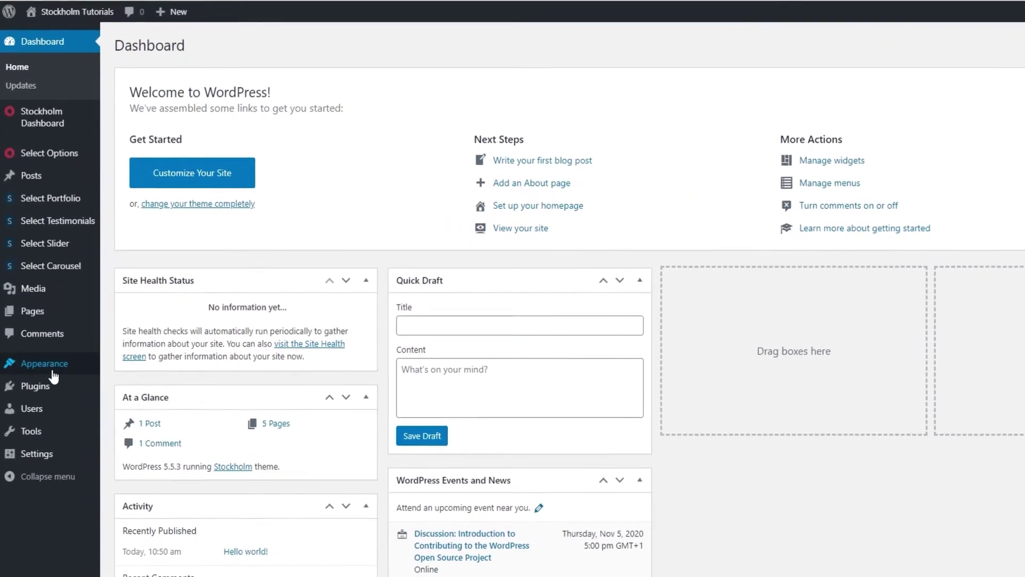
# Go to Appearance > Menus, where no menu exists yet.
pyautogui.moveTo(53, 374)
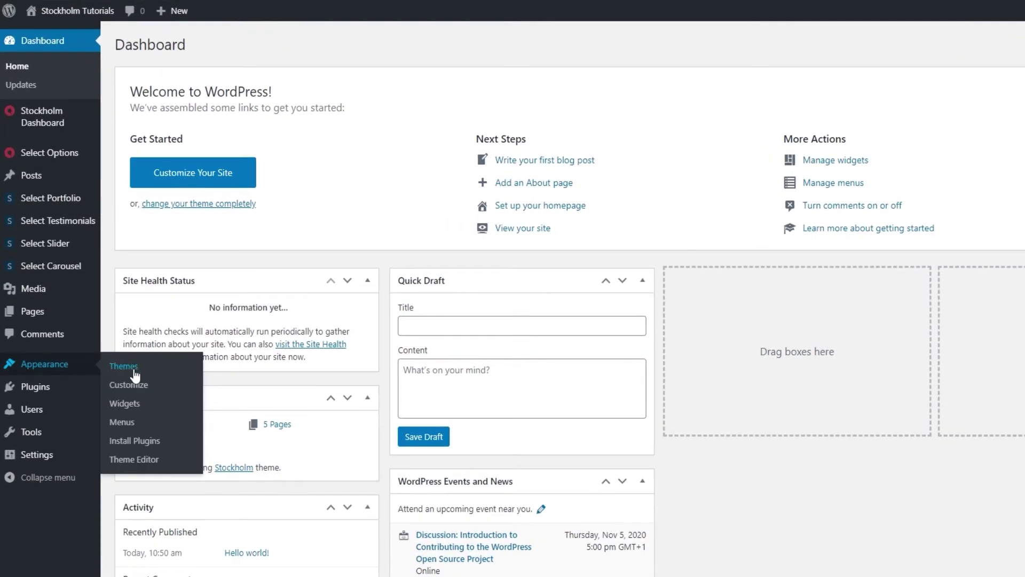
pyautogui.click(134, 421)
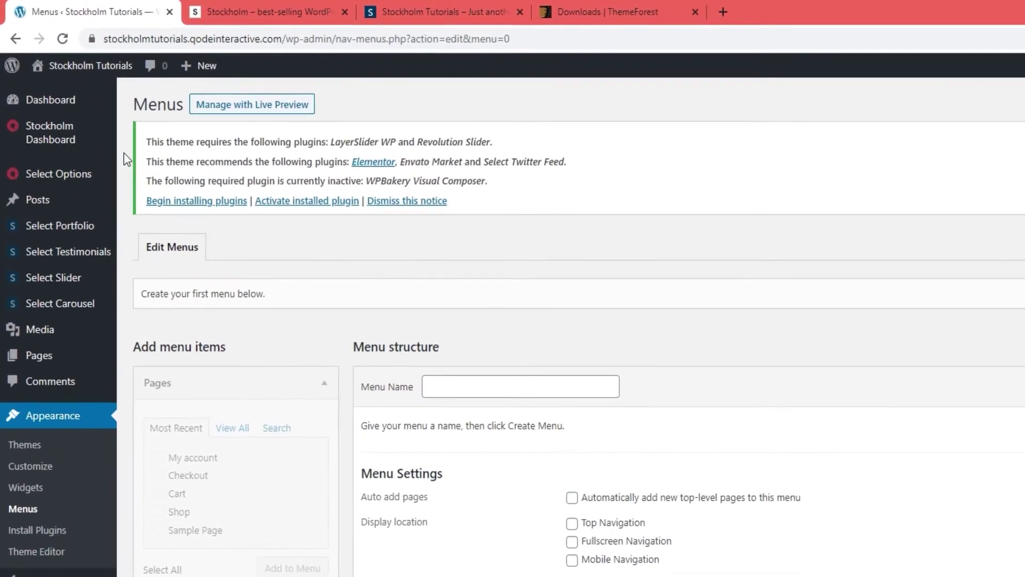
# Reopen the Anders import dialog, activate WPBakery Visual Composer and WooCommerce, then close it.
pyautogui.moveTo(109, 134)
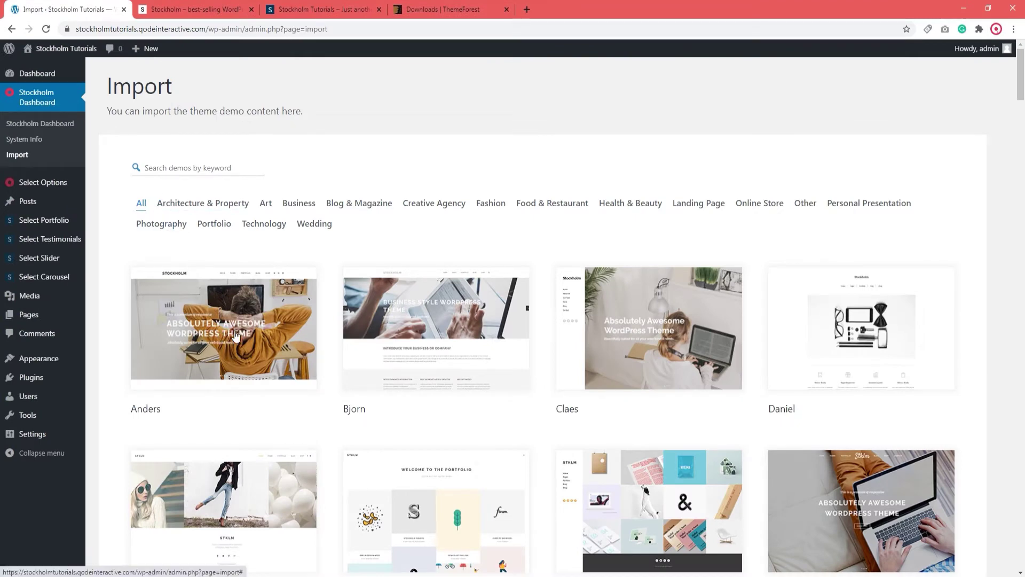
pyautogui.click(235, 336)
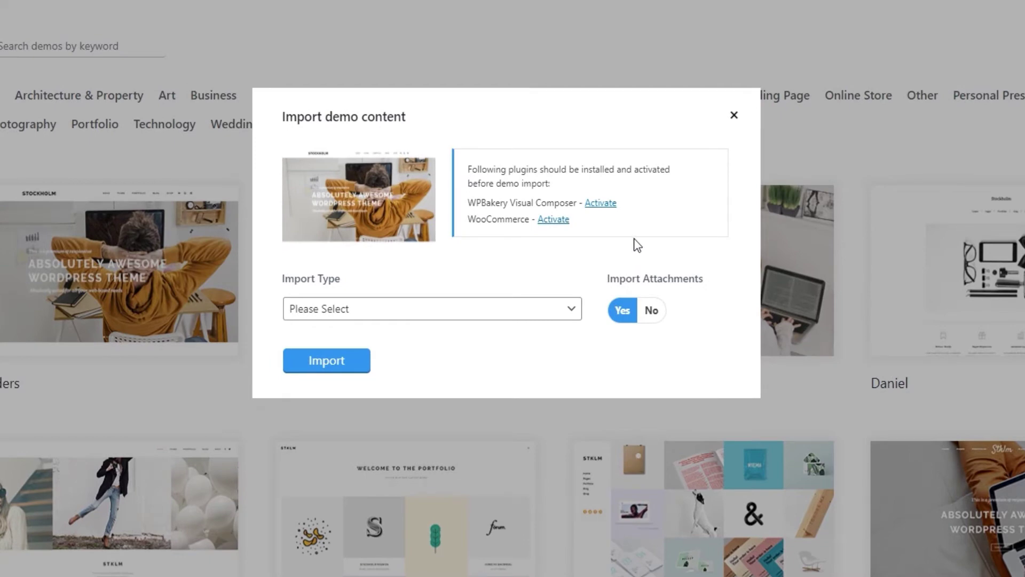
pyautogui.click(607, 206)
pyautogui.click(554, 220)
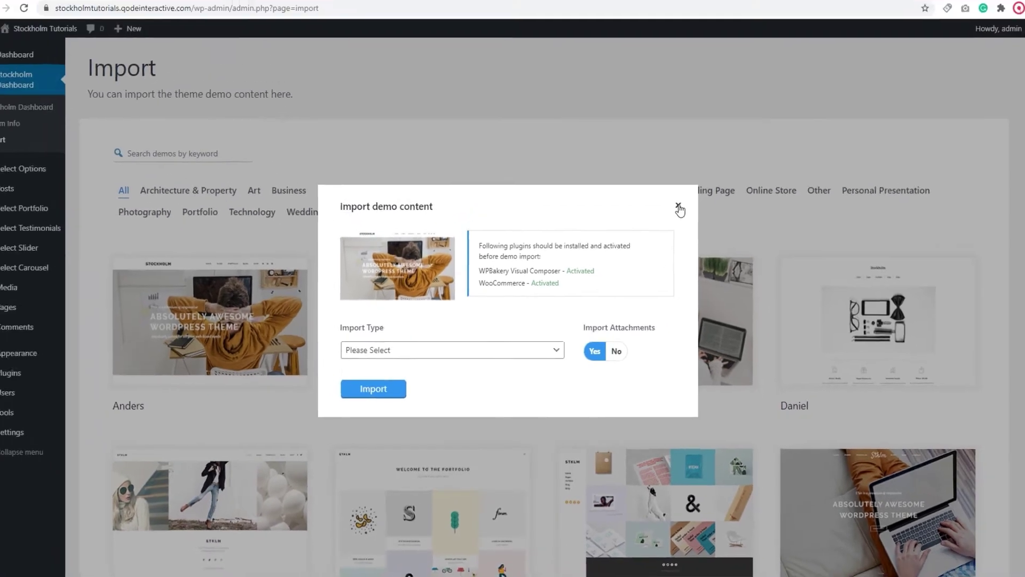
pyautogui.click(734, 115)
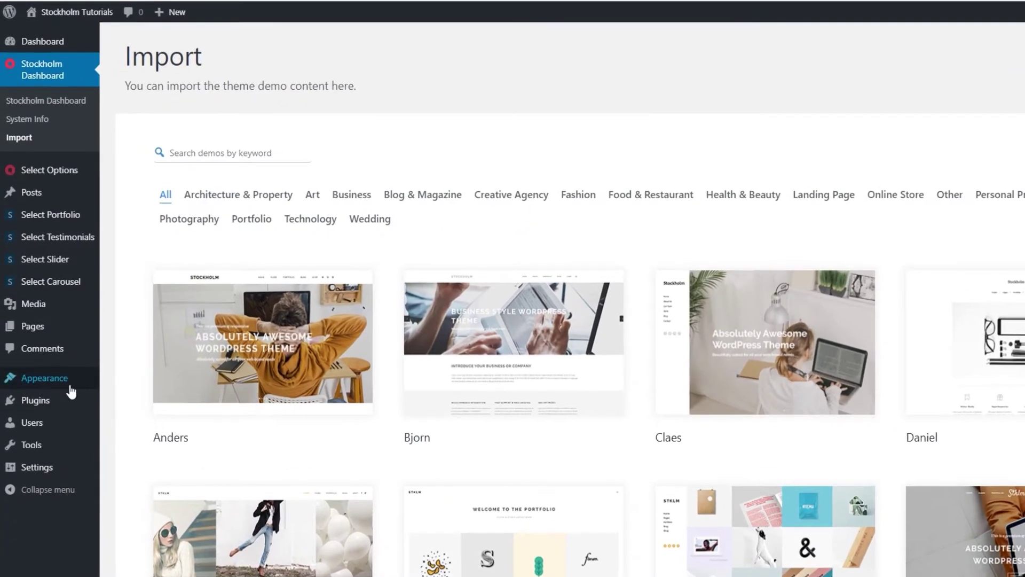
# Open the Installed Plugins list showing Stockholm Core, WooCommerce and WPBakery Page Builder active.
pyautogui.moveTo(40, 404)
pyautogui.click(42, 407)
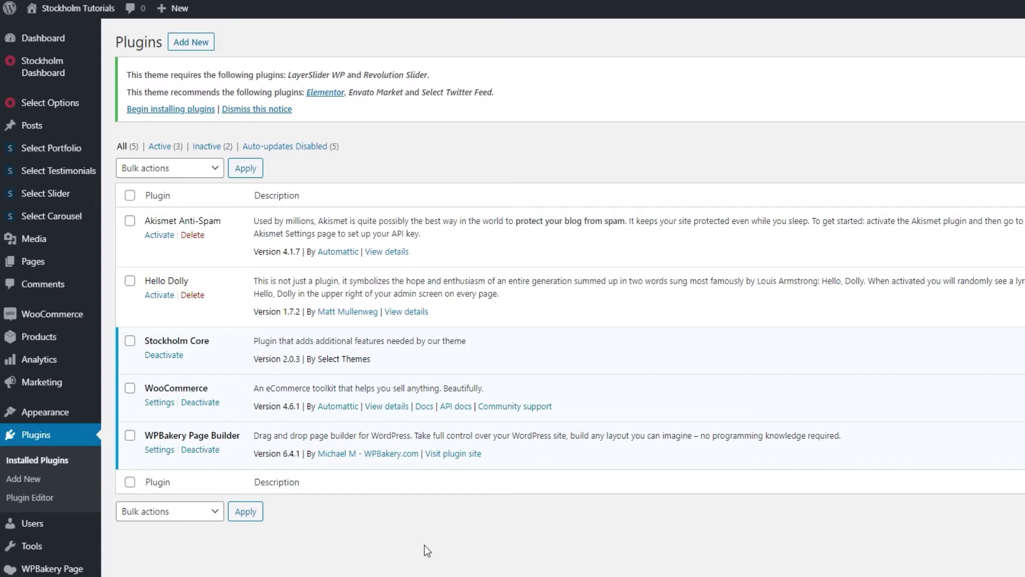
# Download Stockholm's 'All files & documentation' zip (31.8 MB) from ThemeForest Downloads, then minimize Chrome.
pyautogui.click(434, 8)
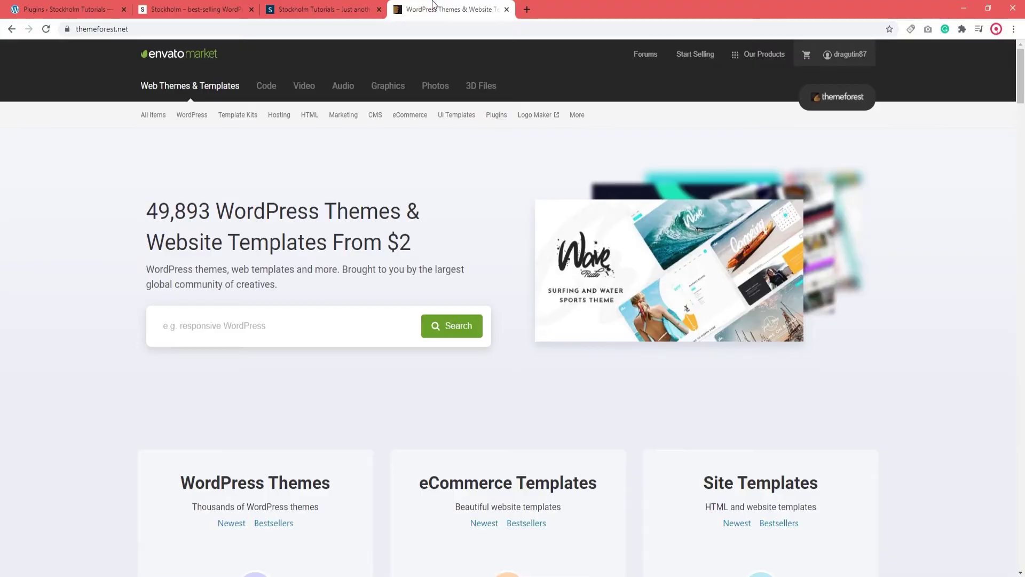
pyautogui.click(848, 54)
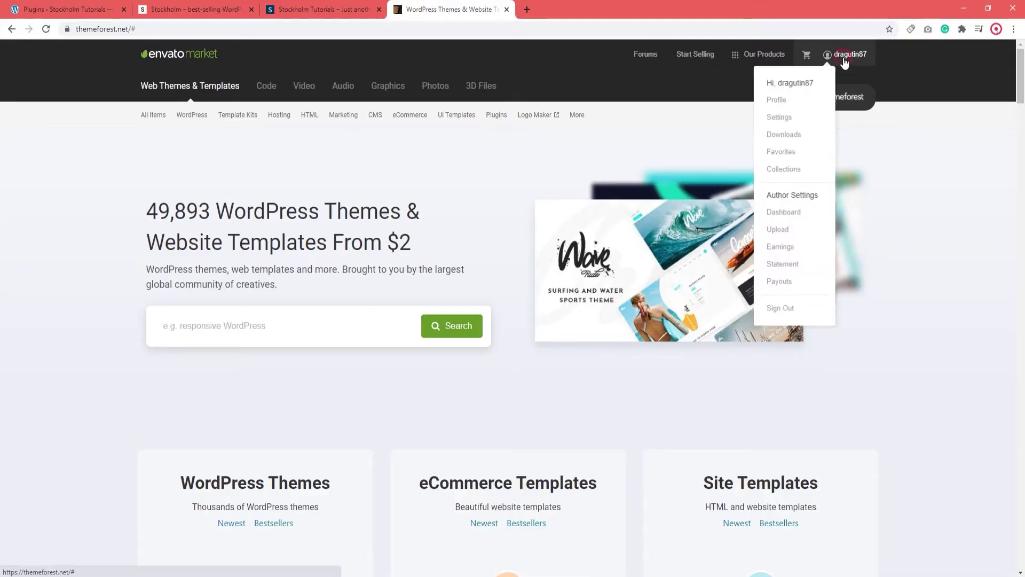
pyautogui.click(778, 136)
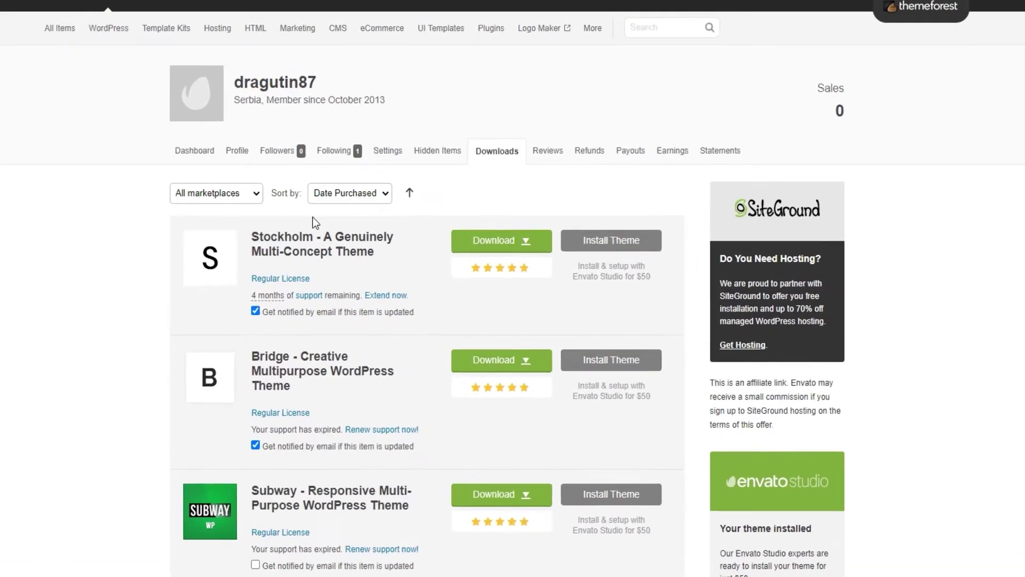
pyautogui.click(523, 247)
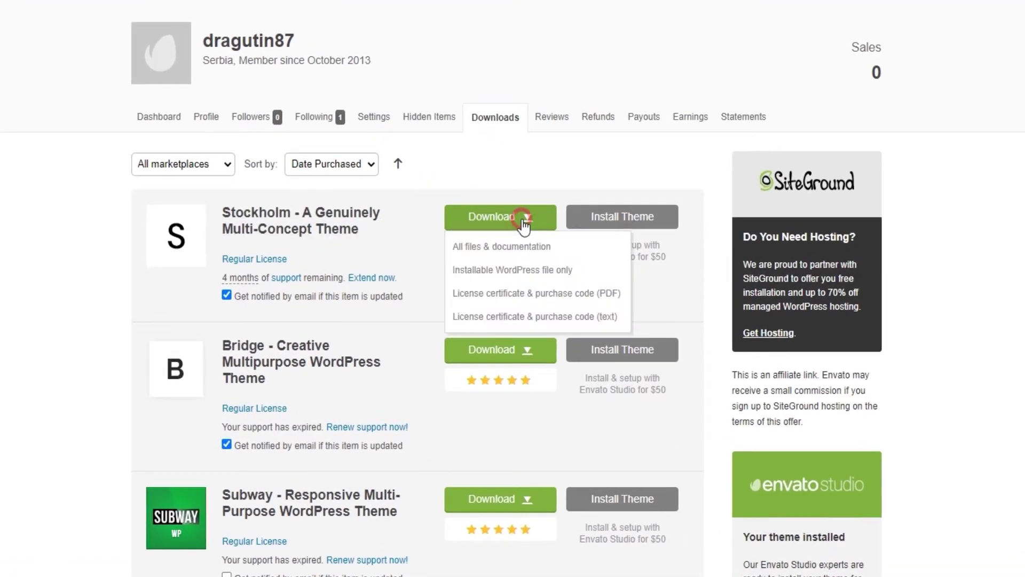
pyautogui.click(518, 250)
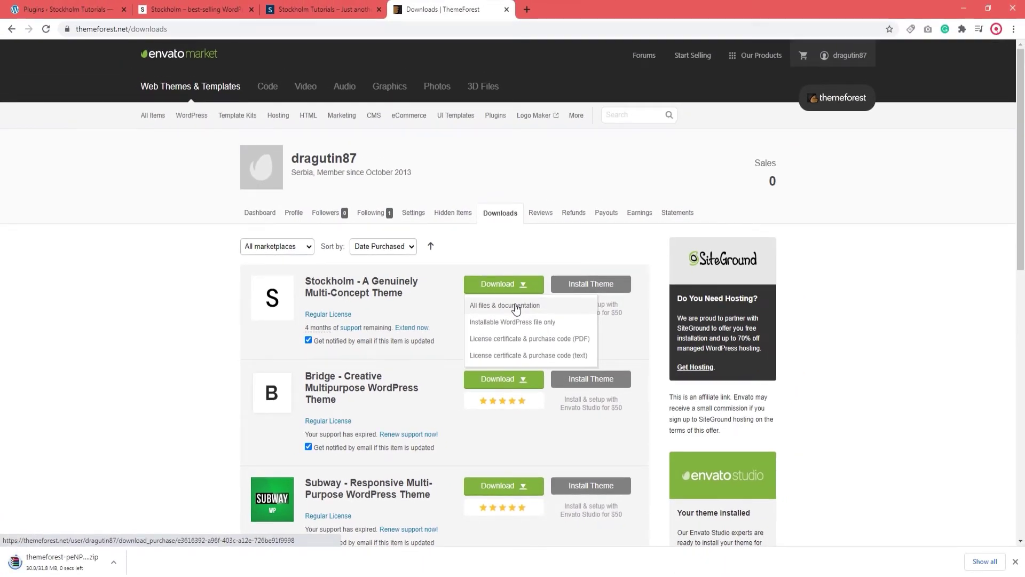
pyautogui.click(963, 9)
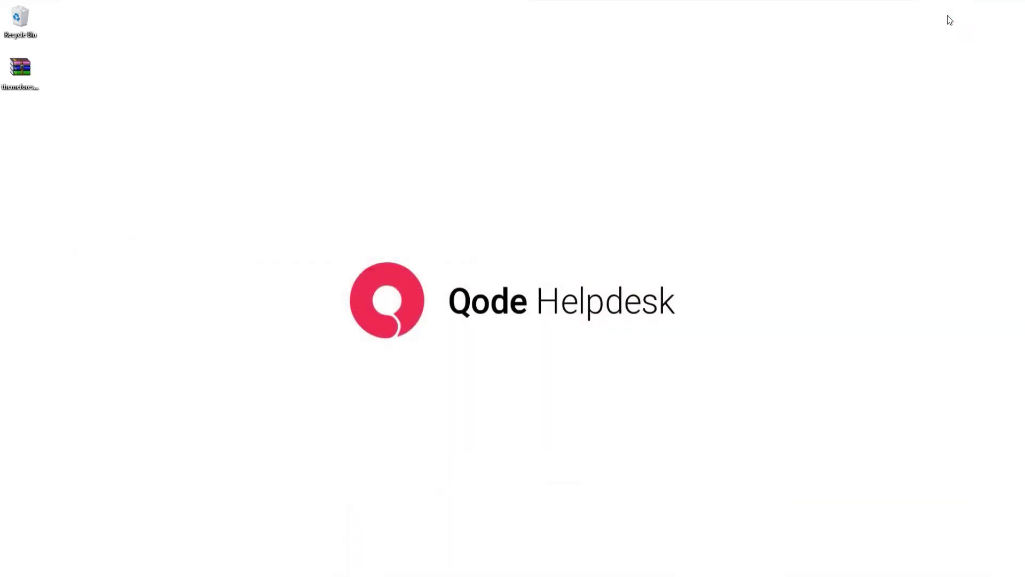
# Open the Stockholm zip in WinRAR, browse to xml export > demos, and launch index.html.
pyautogui.rightClick(27, 89)
pyautogui.click(43, 95)
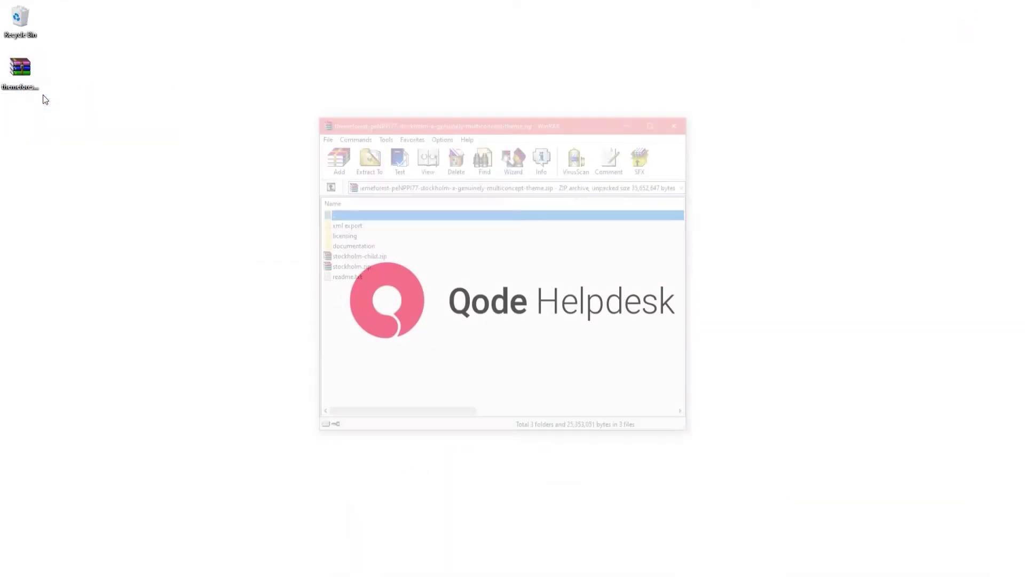
pyautogui.click(369, 235)
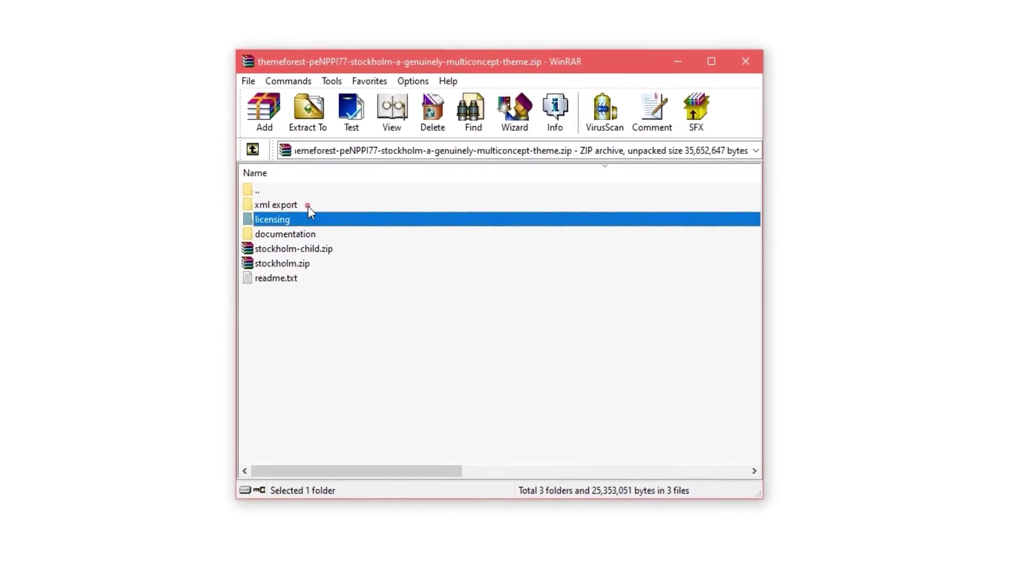
pyautogui.click(308, 206)
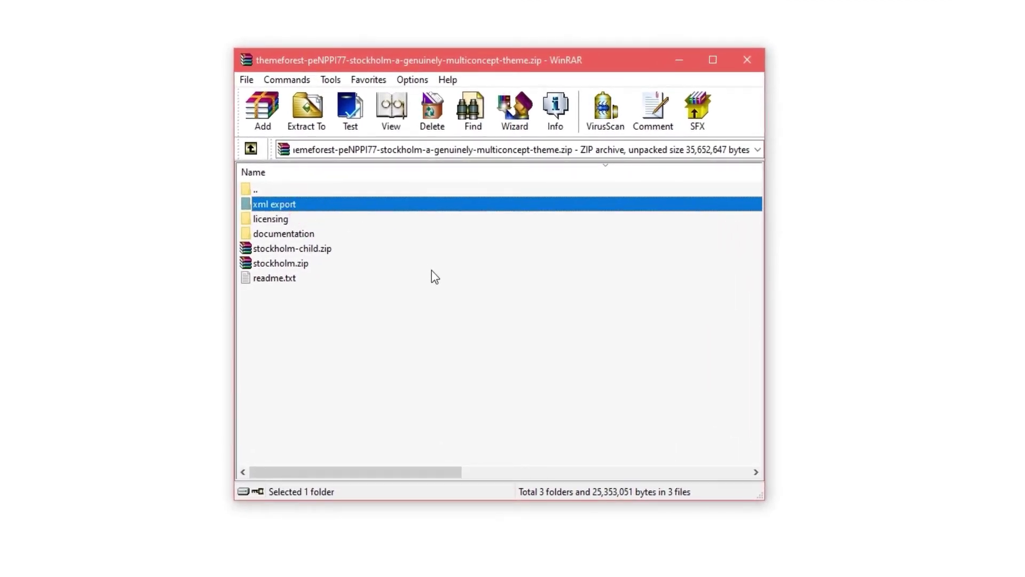
pyautogui.doubleClick(282, 205)
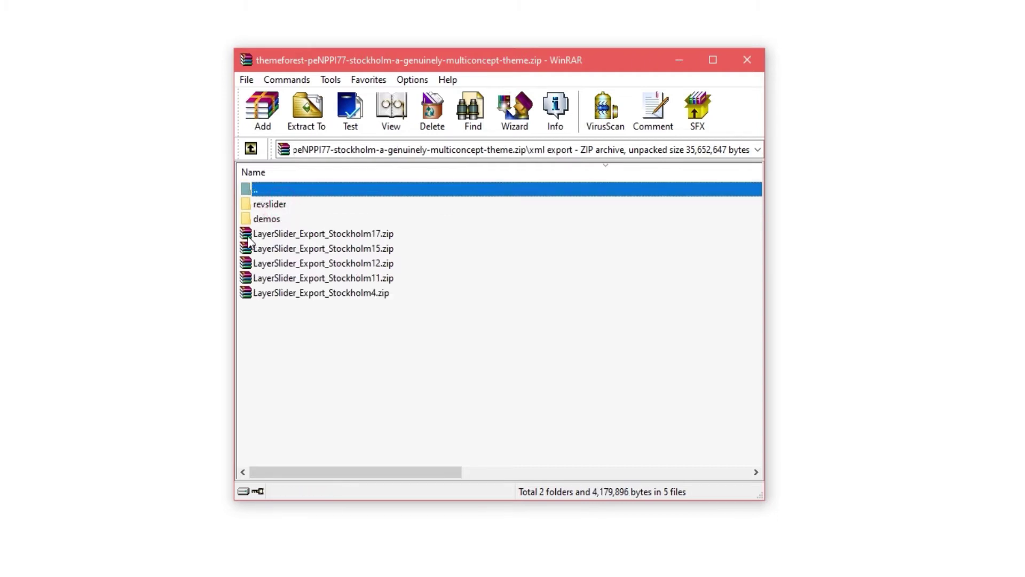
pyautogui.click(256, 220)
pyautogui.doubleClick(261, 220)
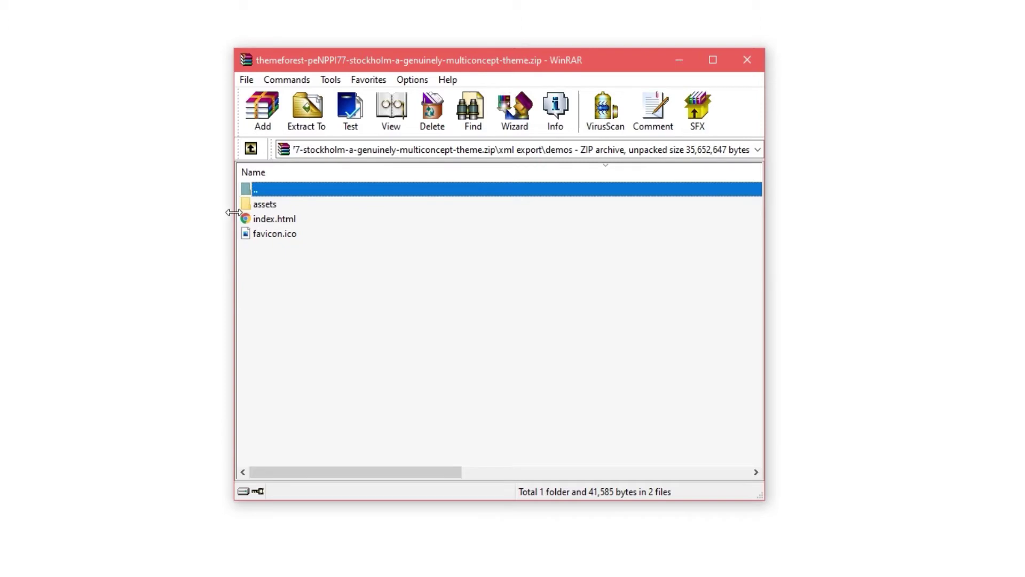
pyautogui.click(269, 220)
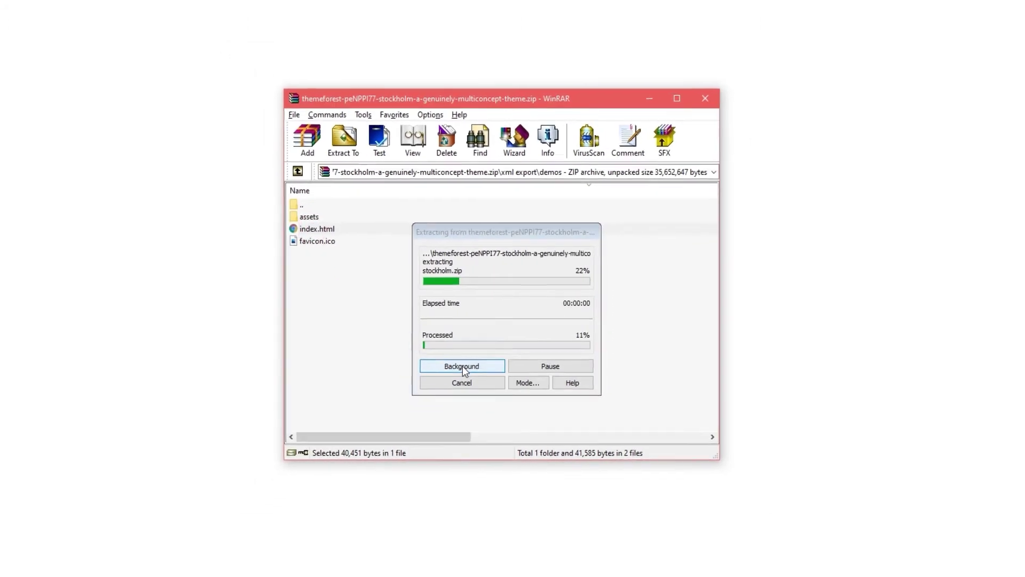
pyautogui.click(478, 339)
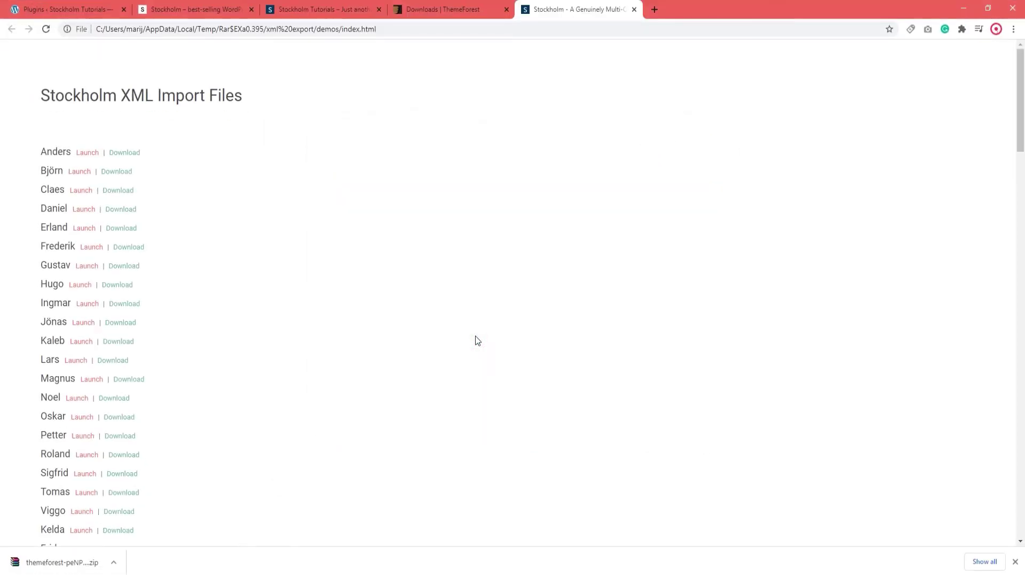
# Search the Stockholm XML import list for 'Anders' to locate its entry.
pyautogui.scroll(-20, 478, 340)
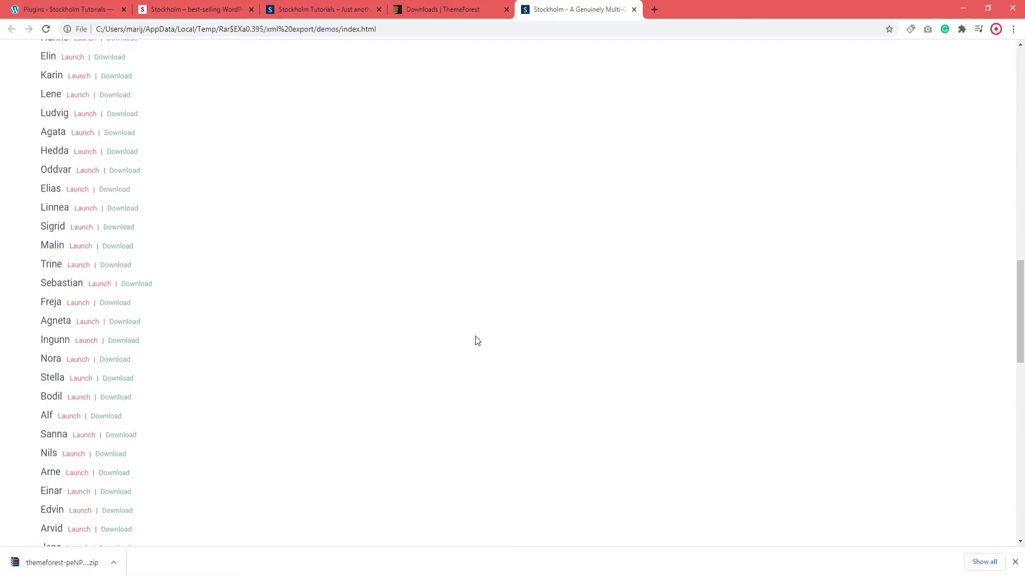
pyautogui.scroll(20, 478, 340)
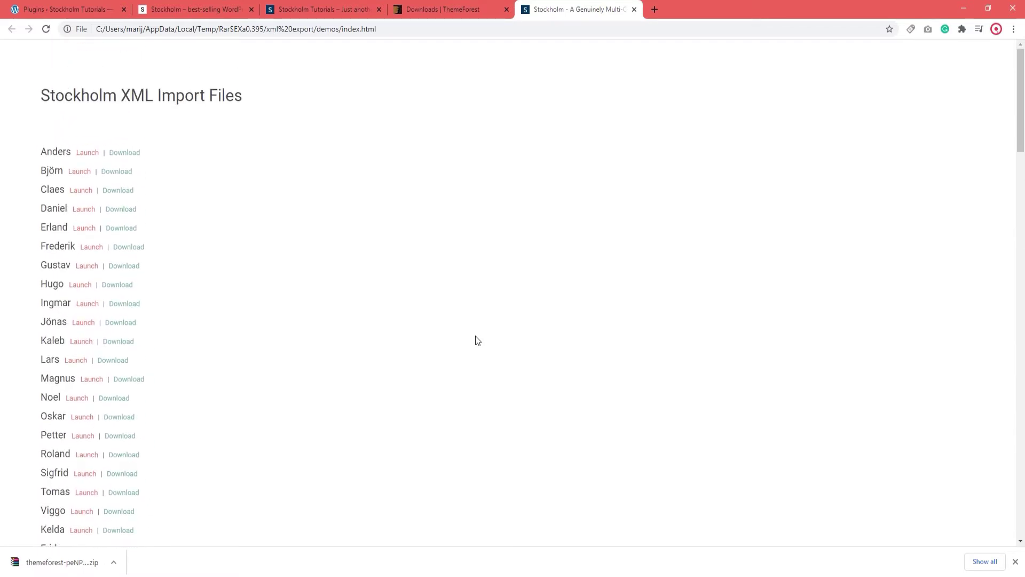
pyautogui.hotkey('ctrl', 'f')
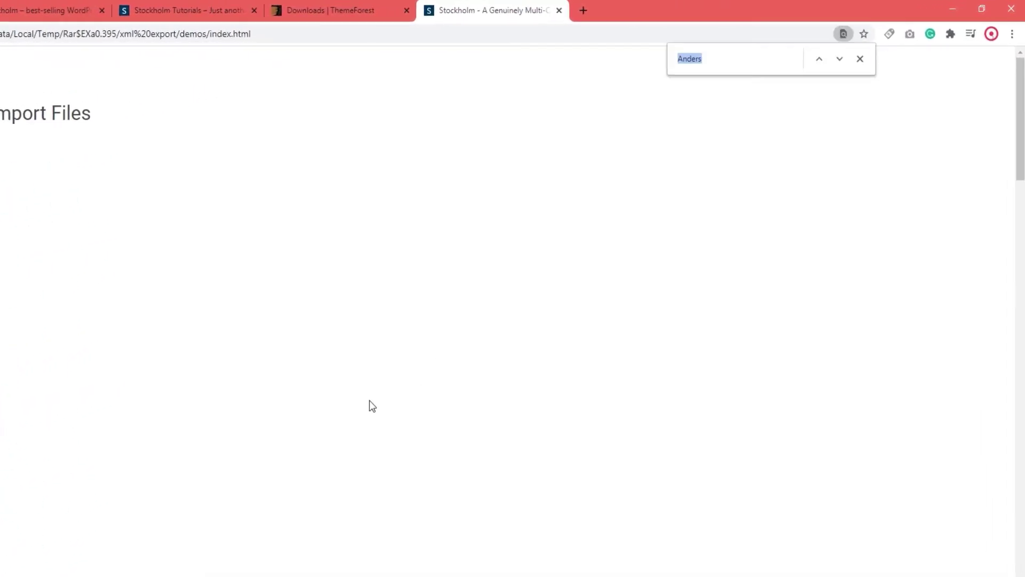
pyautogui.press('BackSpace')
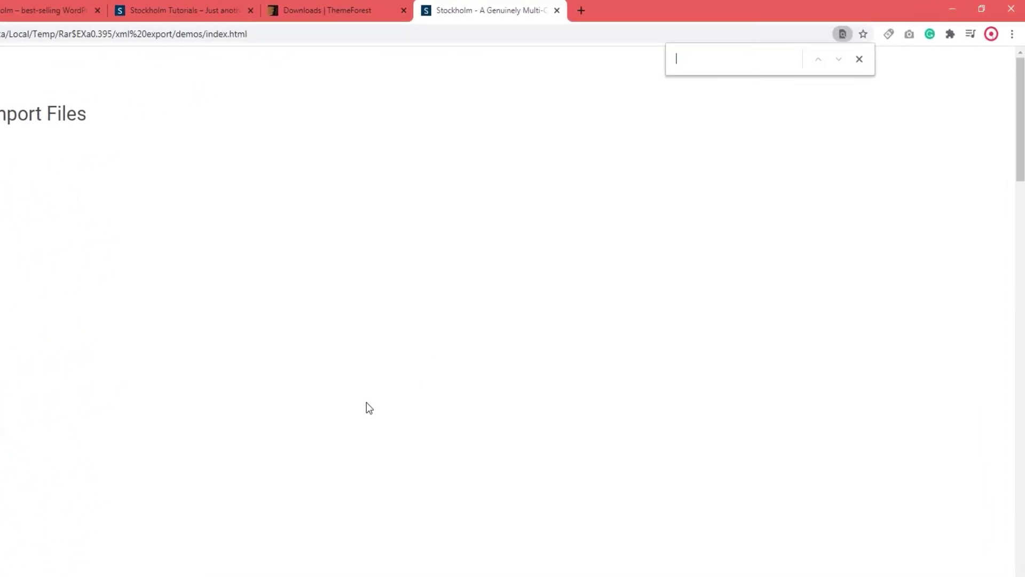
pyautogui.write('Ander')
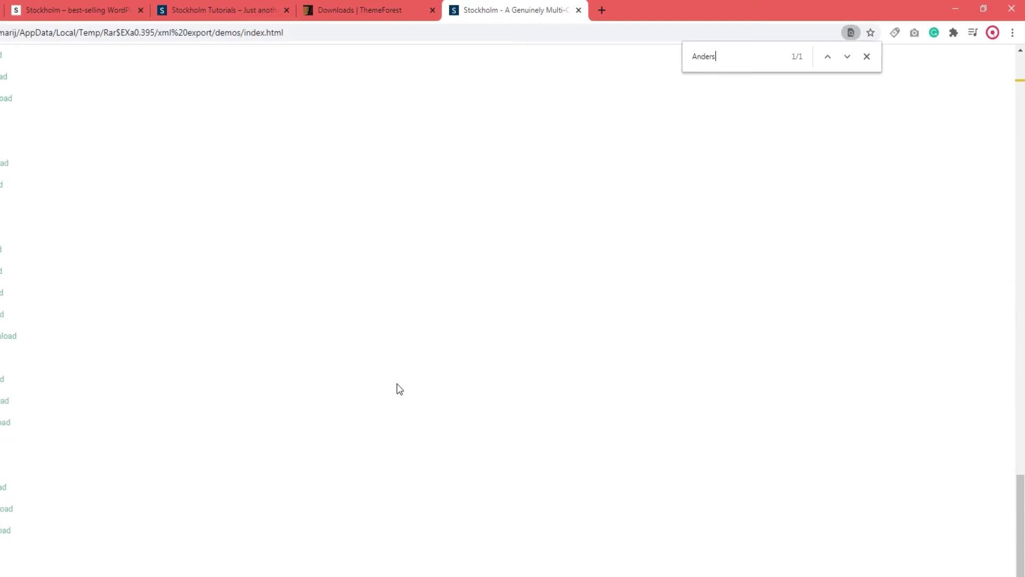
pyautogui.write('s')
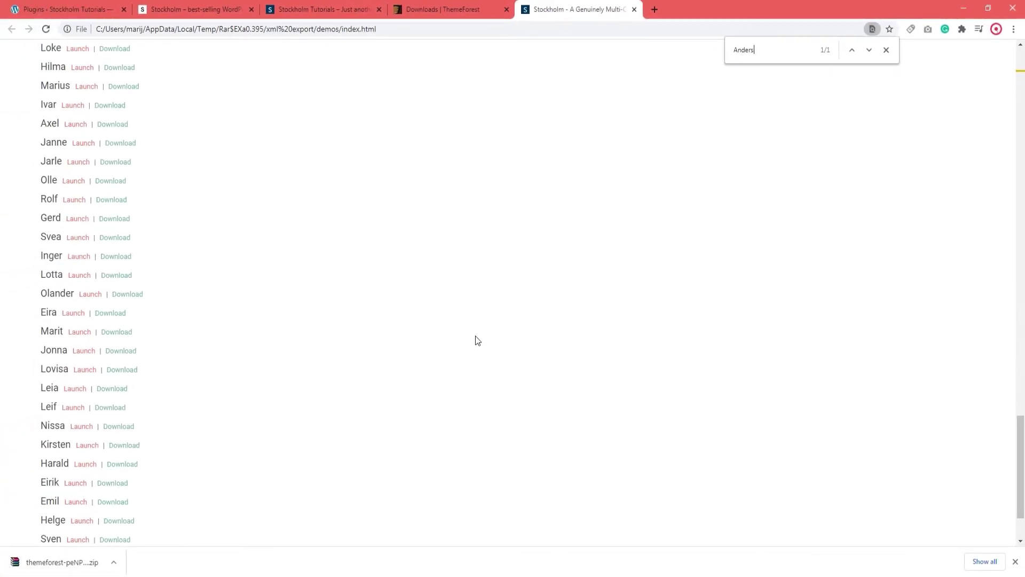
pyautogui.click(849, 51)
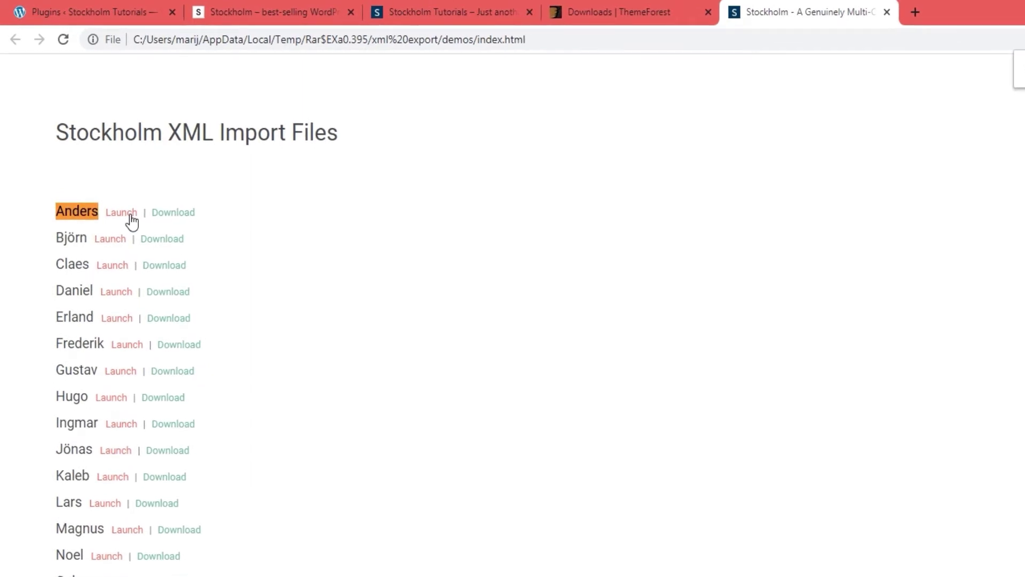
# Preview the Anders demo in a new tab, then close the preview.
pyautogui.click(128, 213)
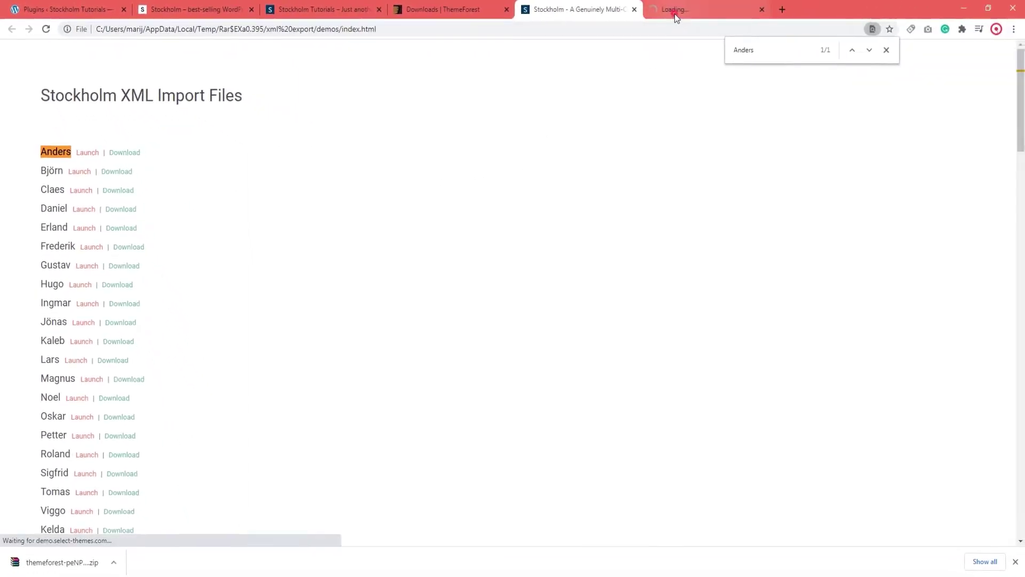
pyautogui.click(689, 11)
pyautogui.moveTo(612, 68)
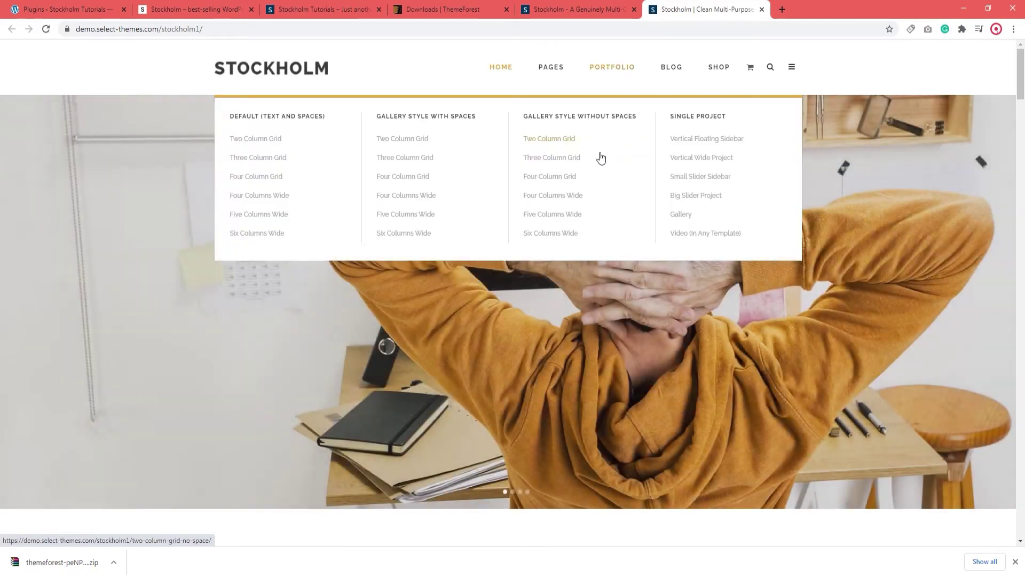
pyautogui.scroll(-10, 529, 320)
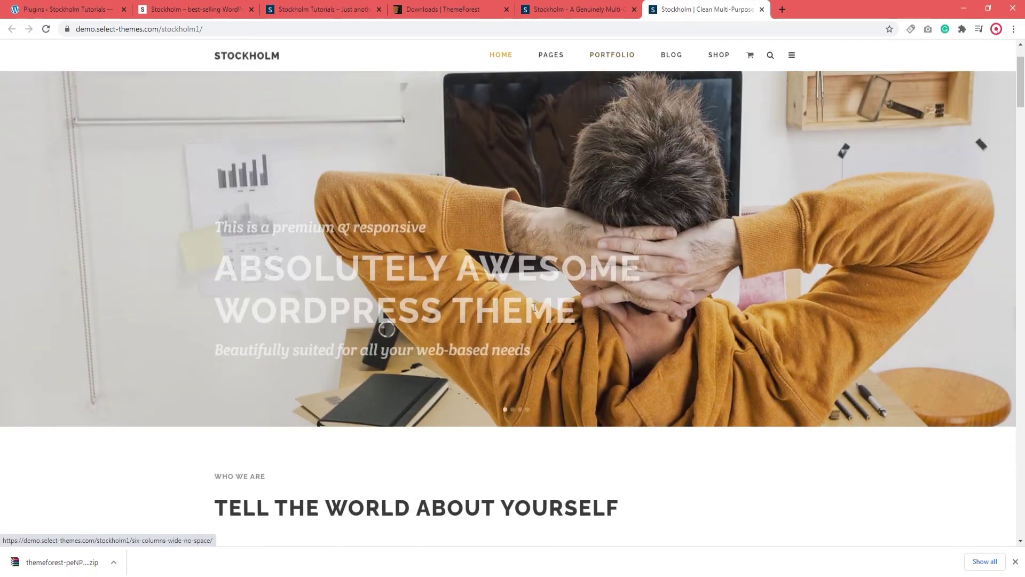
pyautogui.scroll(10, 529, 325)
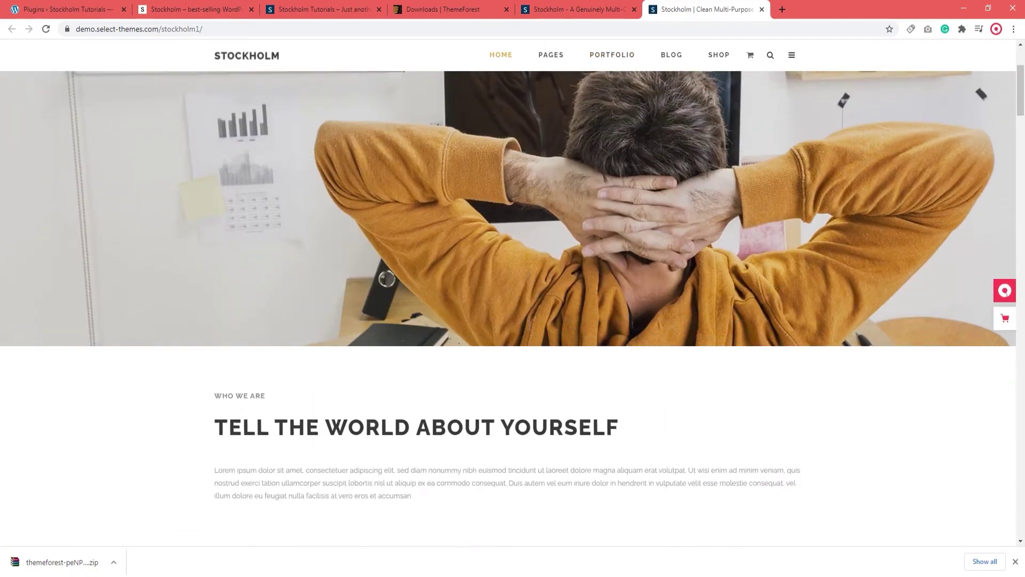
pyautogui.click(762, 10)
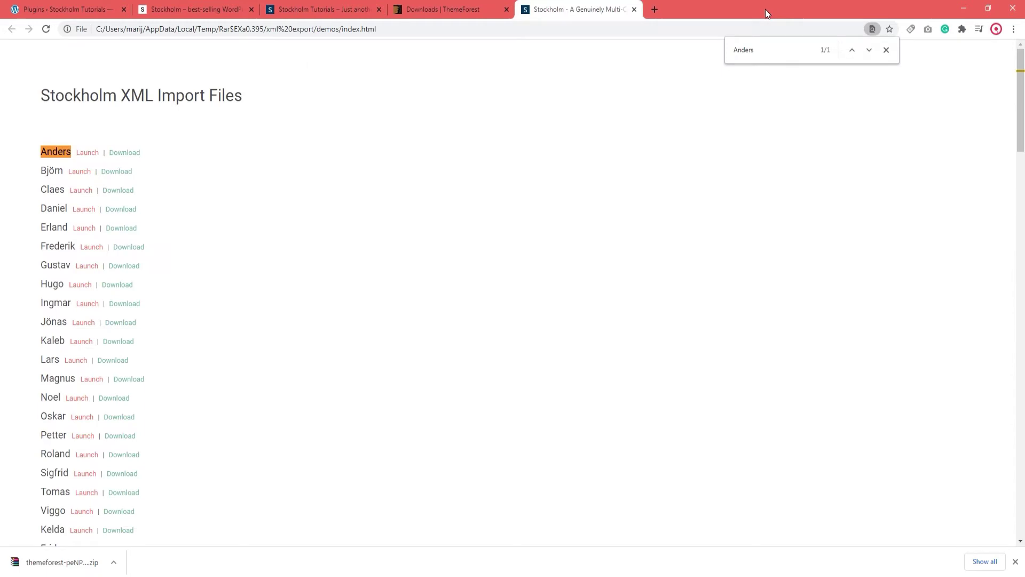
# Download the Anders content file stockholm1_content.zip and minimize Chrome.
pyautogui.click(131, 154)
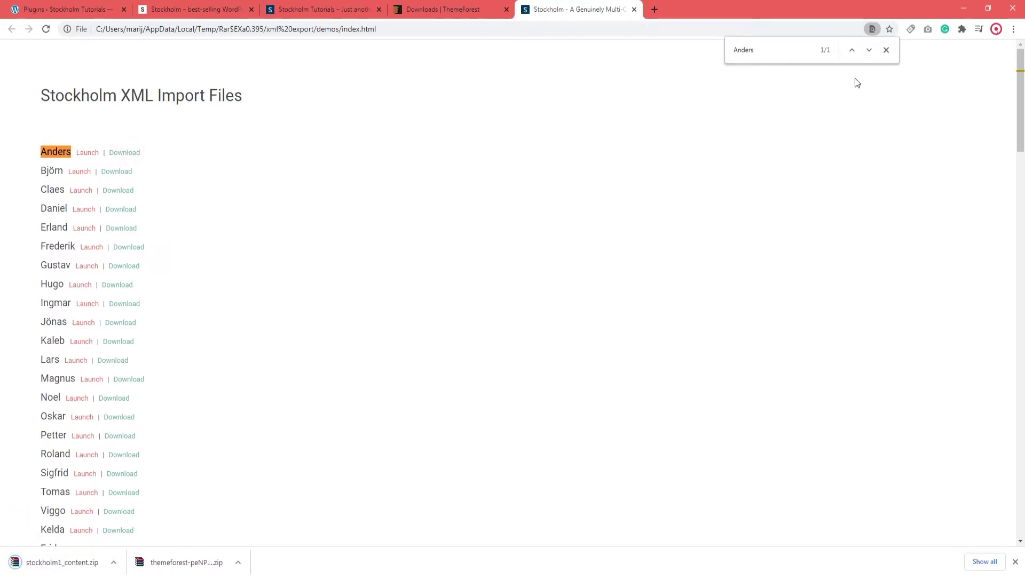
pyautogui.click(887, 50)
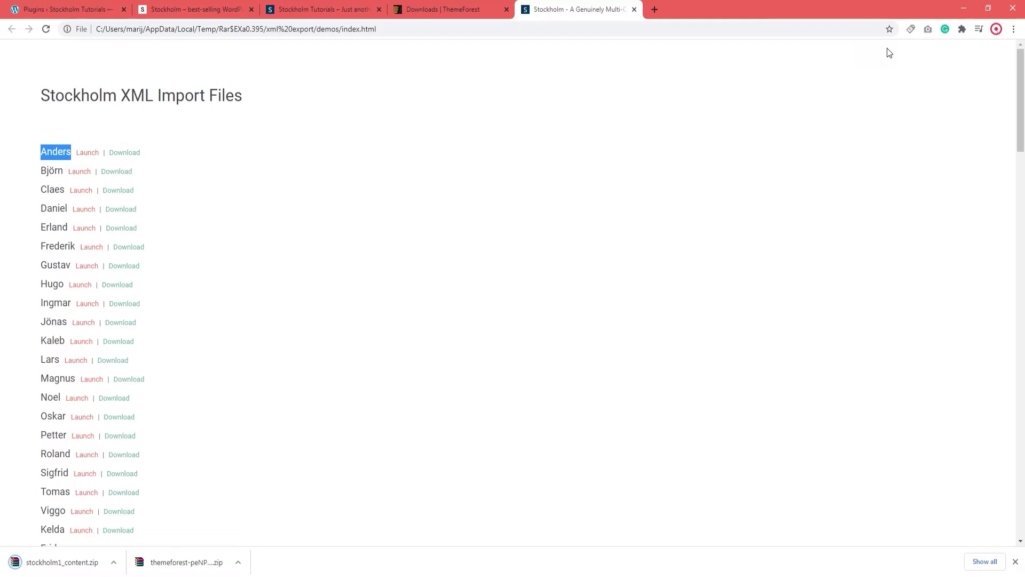
pyautogui.click(961, 9)
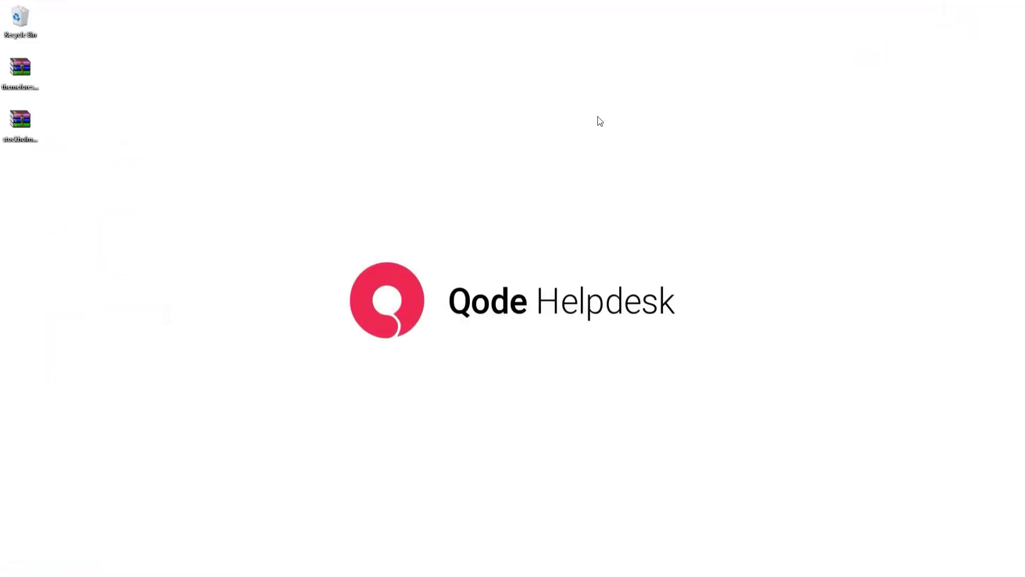
# Drag stockholm1_content.xml out of stockholm1_content.zip onto the desktop, close WinRAR, and return to WordPress.
pyautogui.rightClick(24, 124)
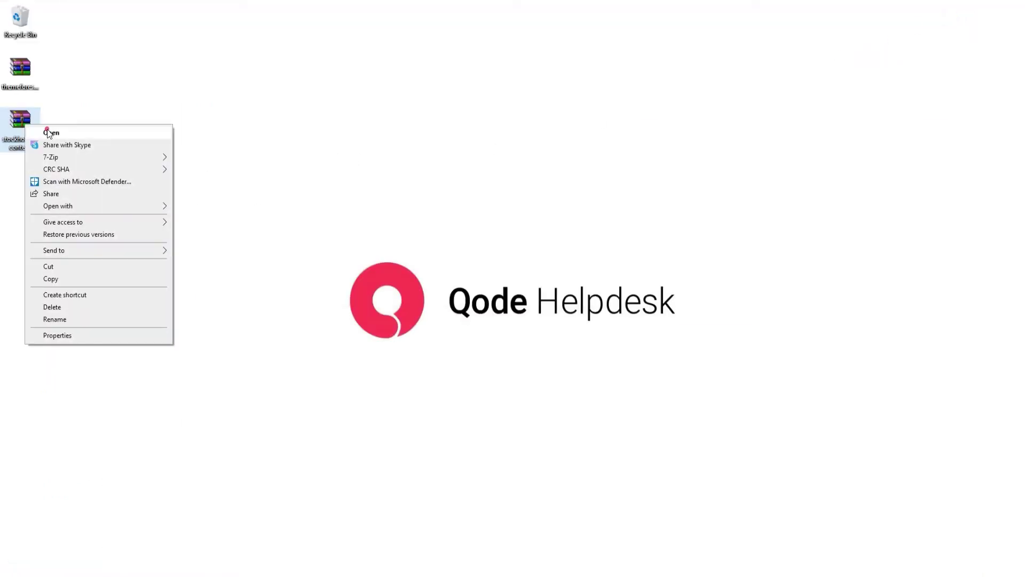
pyautogui.click(49, 133)
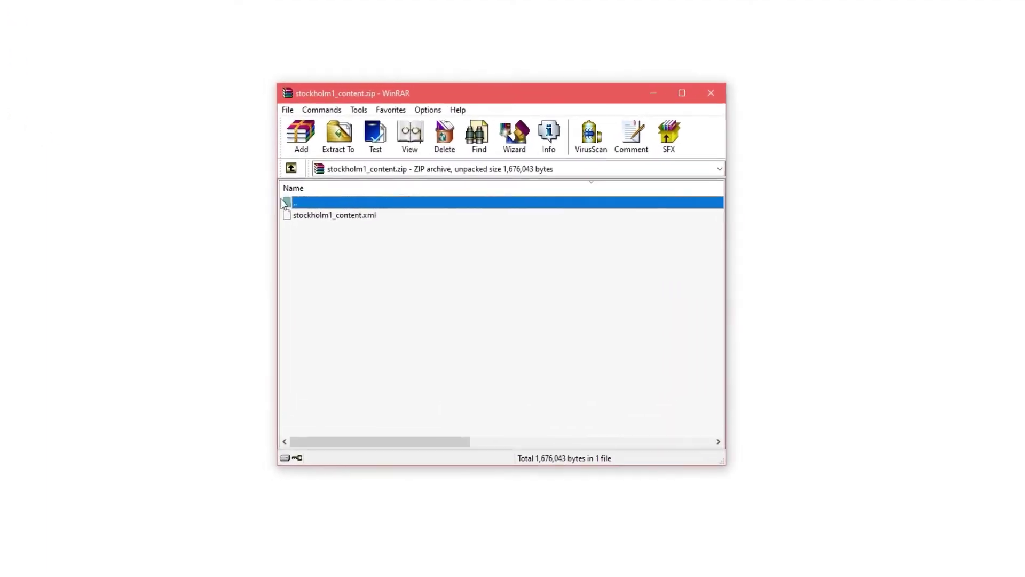
pyautogui.click(345, 225)
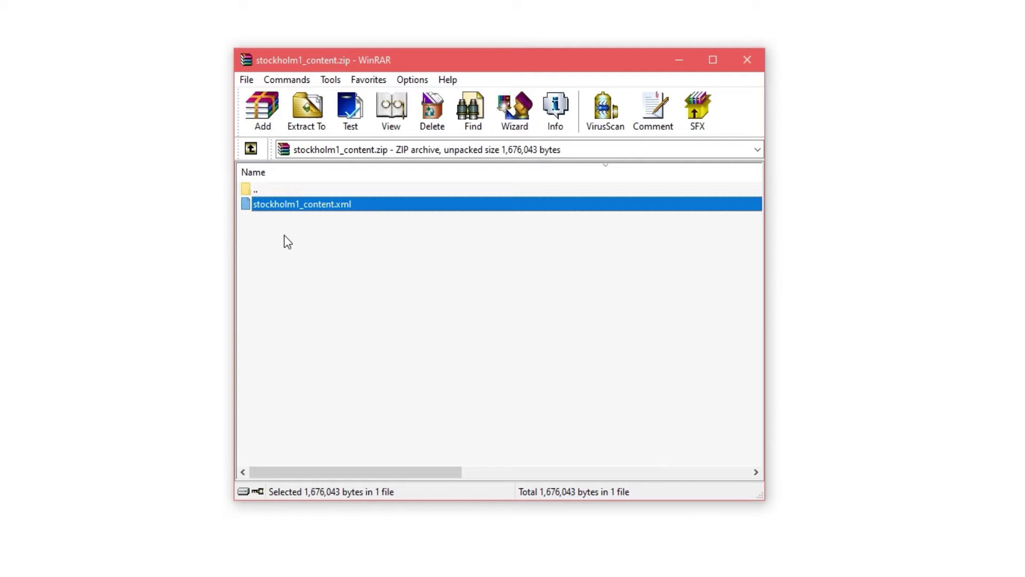
pyautogui.moveTo(279, 209); pyautogui.dragTo(144, 197)
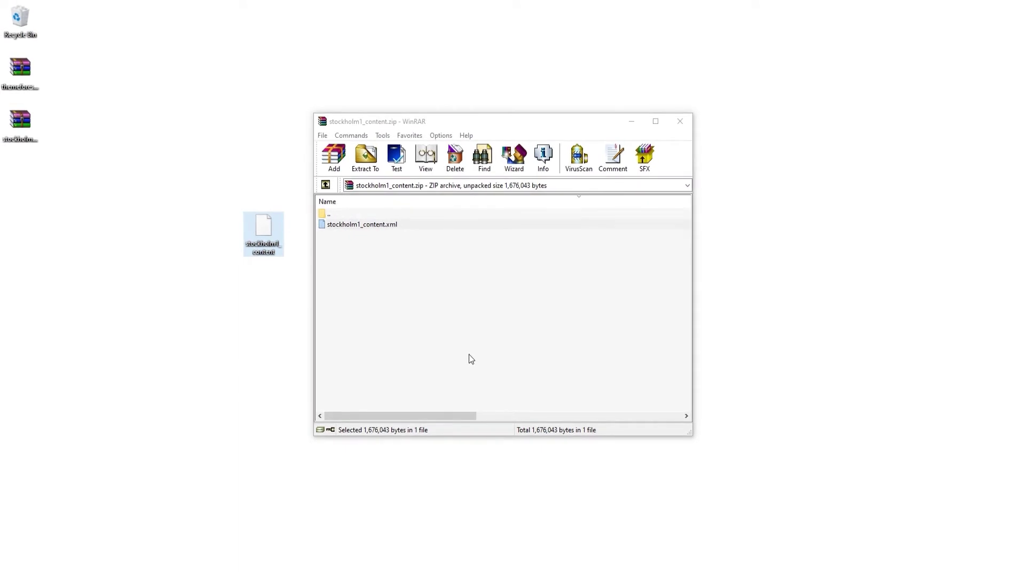
pyautogui.click(679, 122)
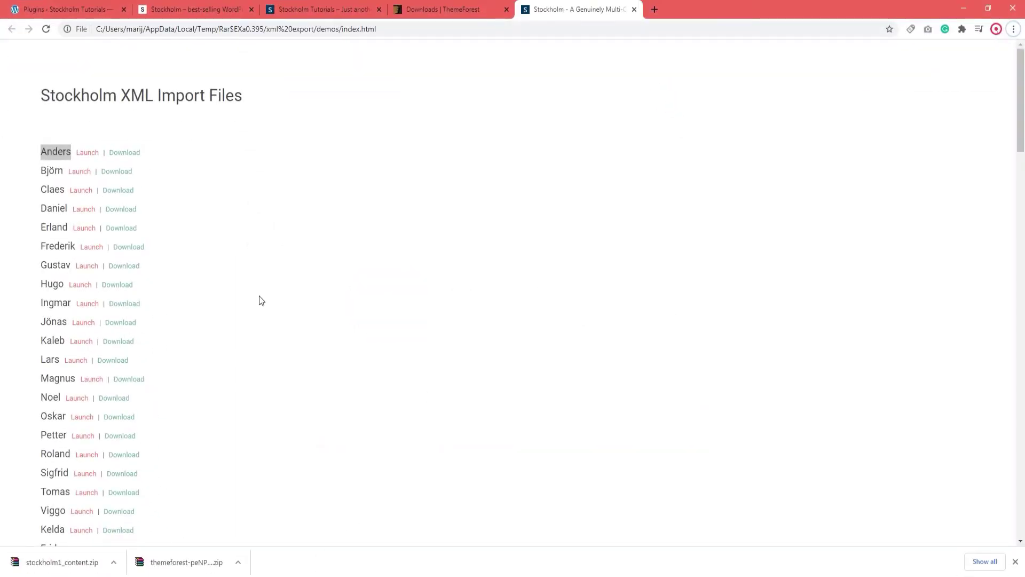
pyautogui.click(69, 9)
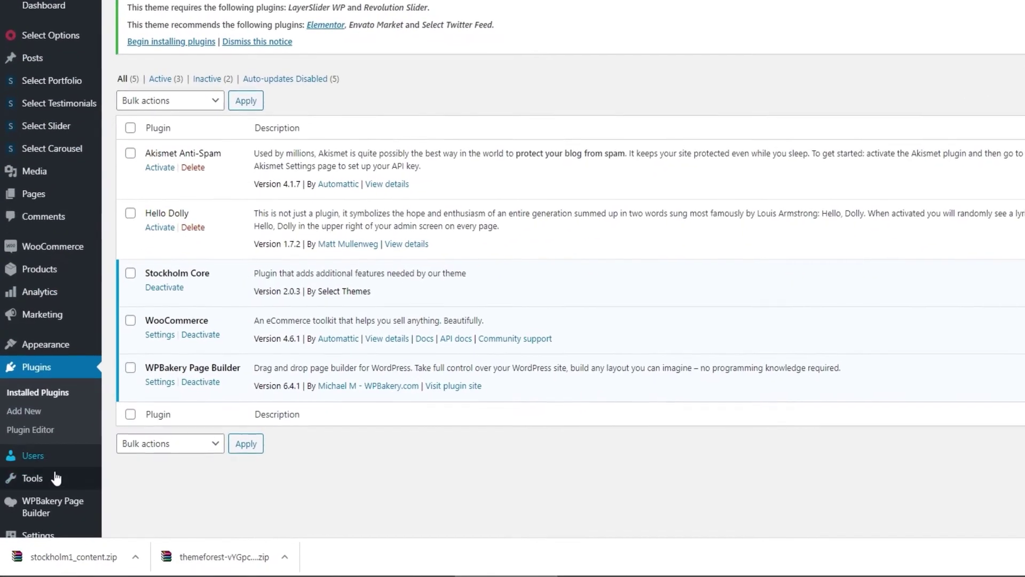
# Install the WordPress importer from Tools > Import and begin choosing a file to upload.
pyautogui.moveTo(45, 490)
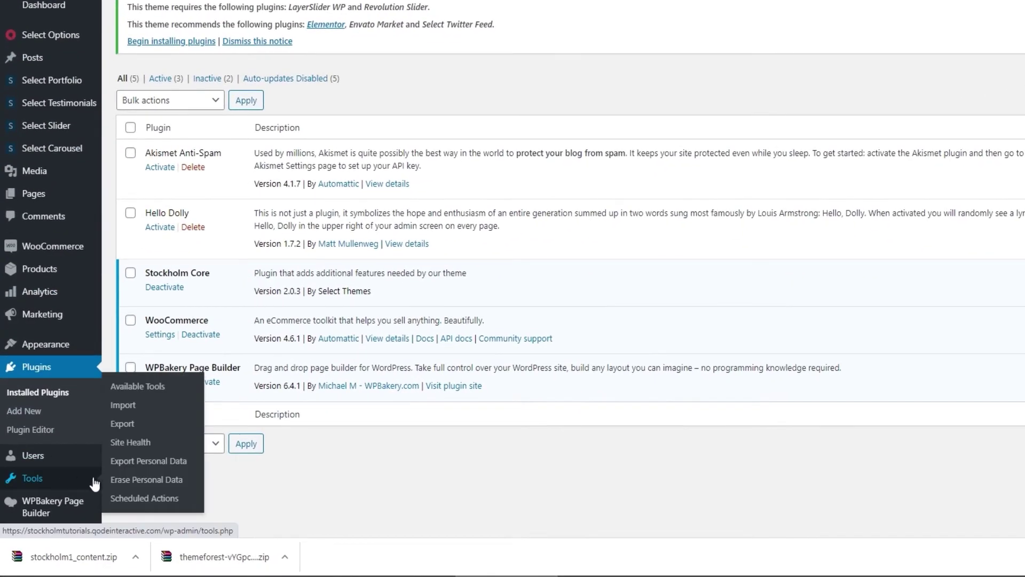
pyautogui.click(139, 409)
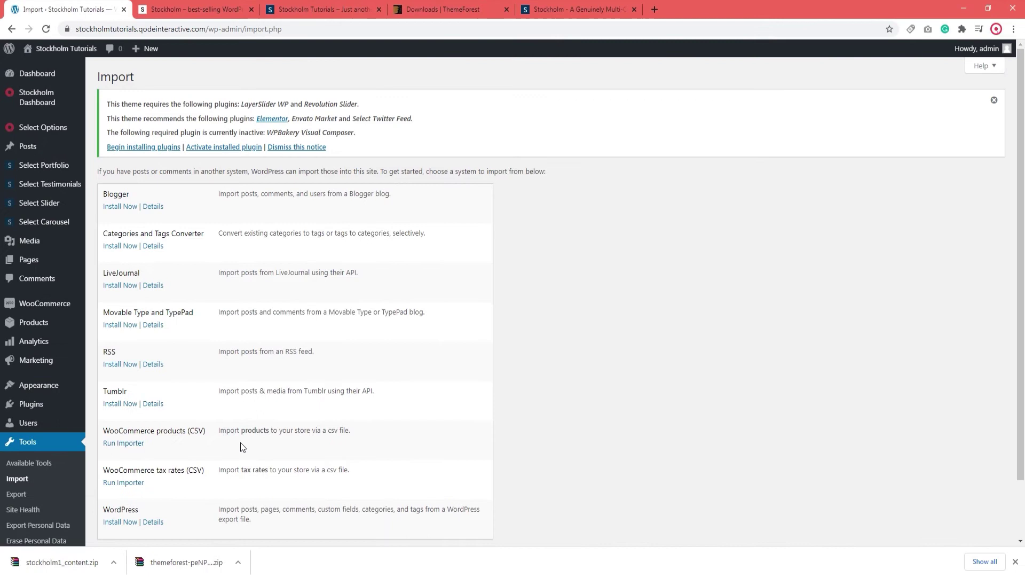
pyautogui.scroll(-1, 584, 438)
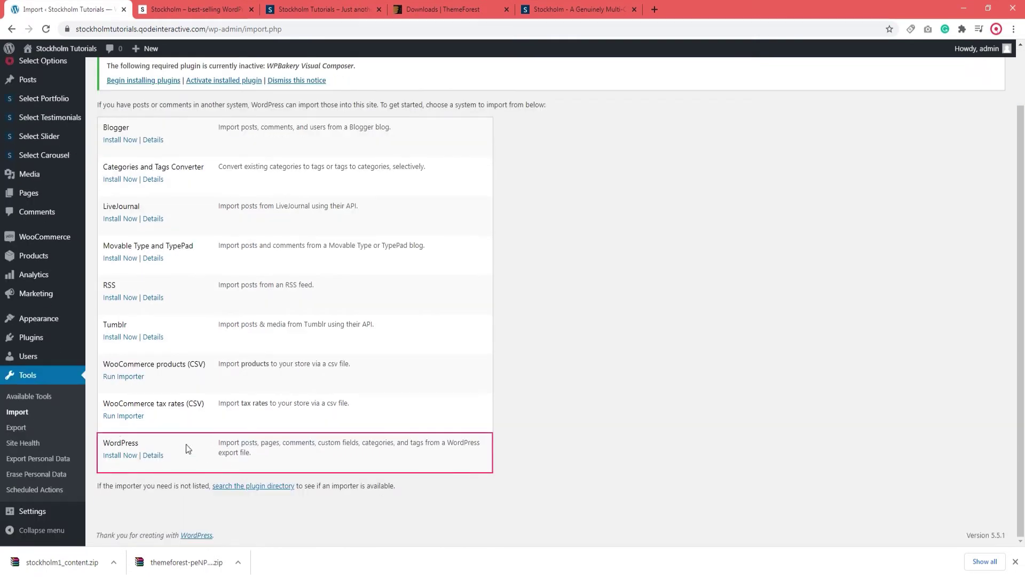
pyautogui.click(117, 458)
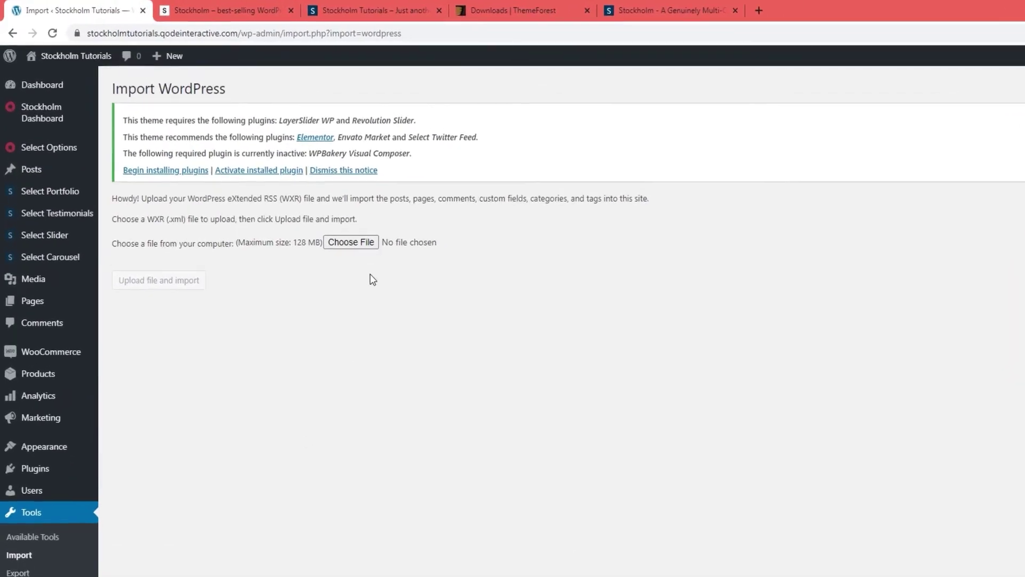
pyautogui.click(307, 212)
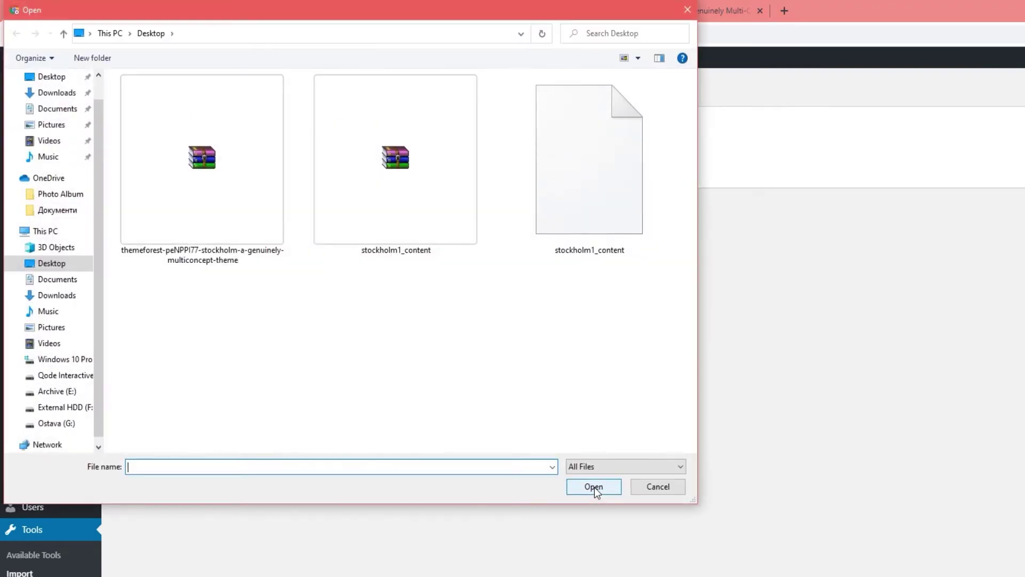
# Upload stockholm1_content.xml from the desktop to the WordPress importer.
pyautogui.click(613, 217)
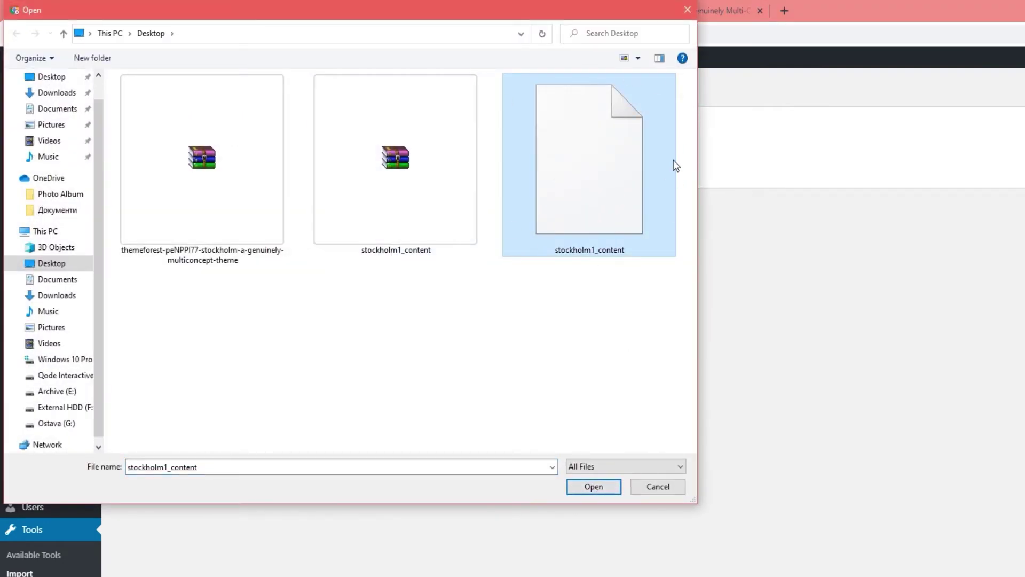
pyautogui.click(592, 486)
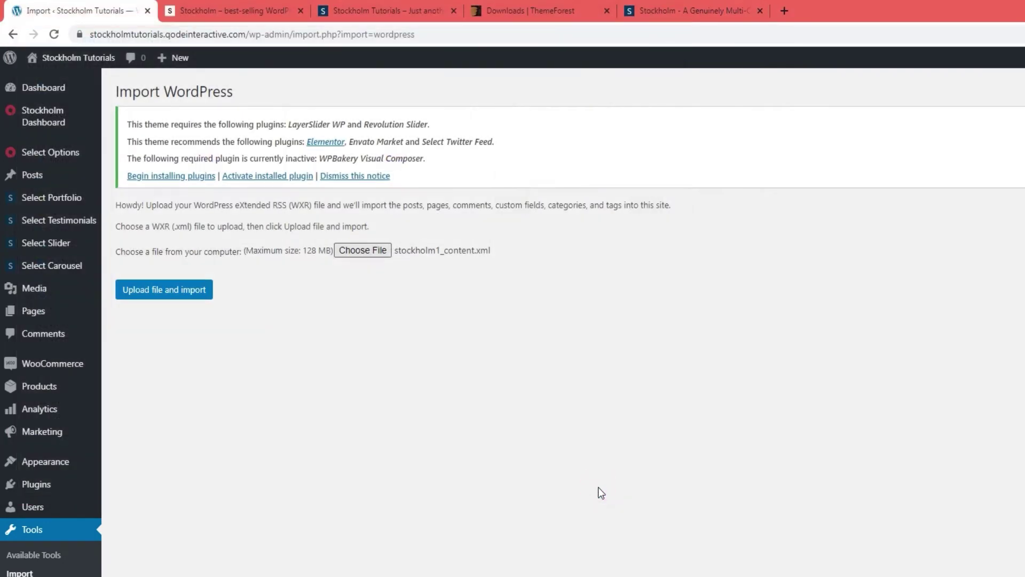
pyautogui.click(178, 292)
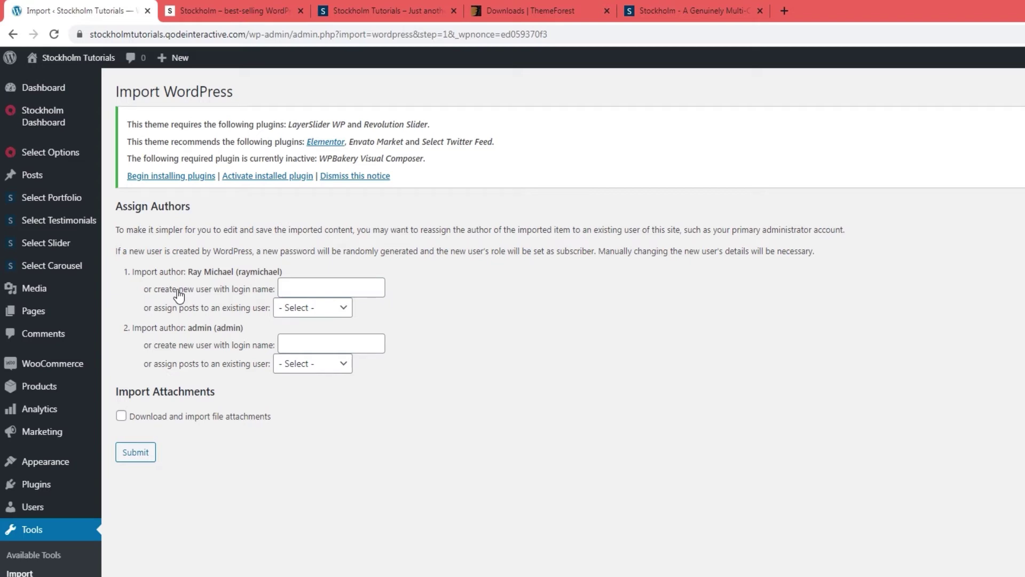
# Assign both authors to admin, enable attachment downloads, and run the import.
pyautogui.click(320, 311)
pyautogui.click(320, 338)
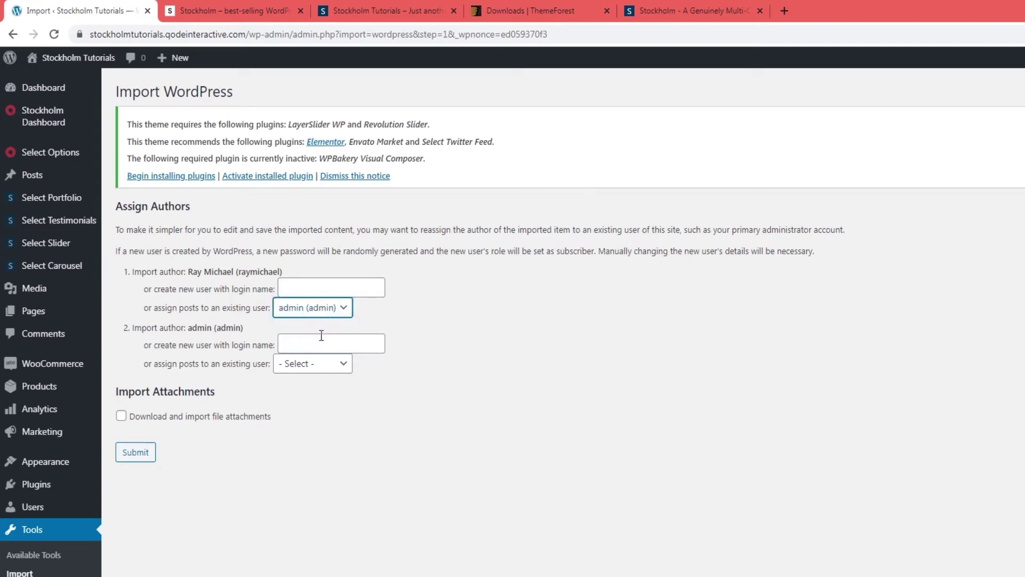
pyautogui.click(315, 363)
pyautogui.click(306, 394)
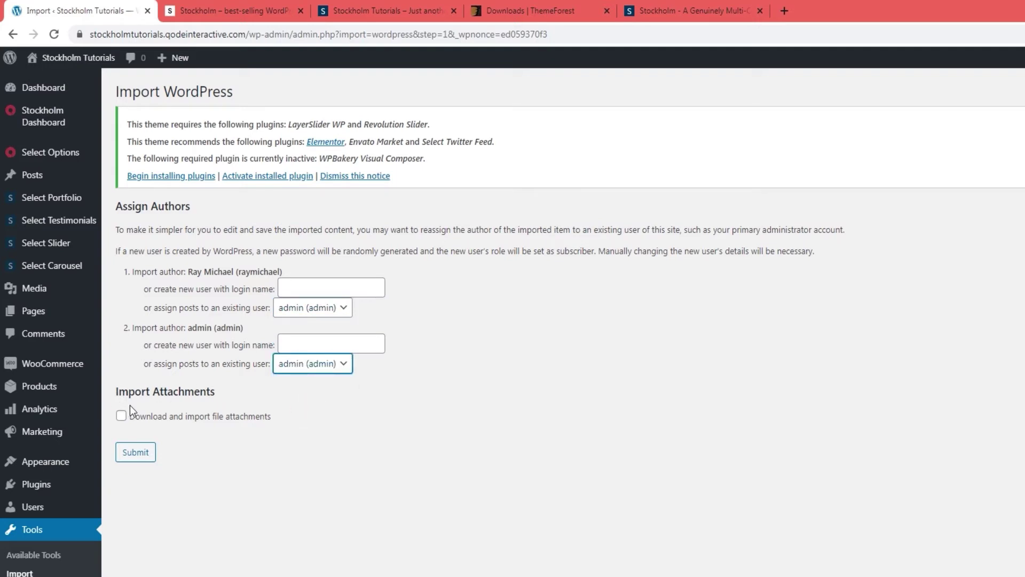
pyautogui.click(121, 416)
pyautogui.click(127, 442)
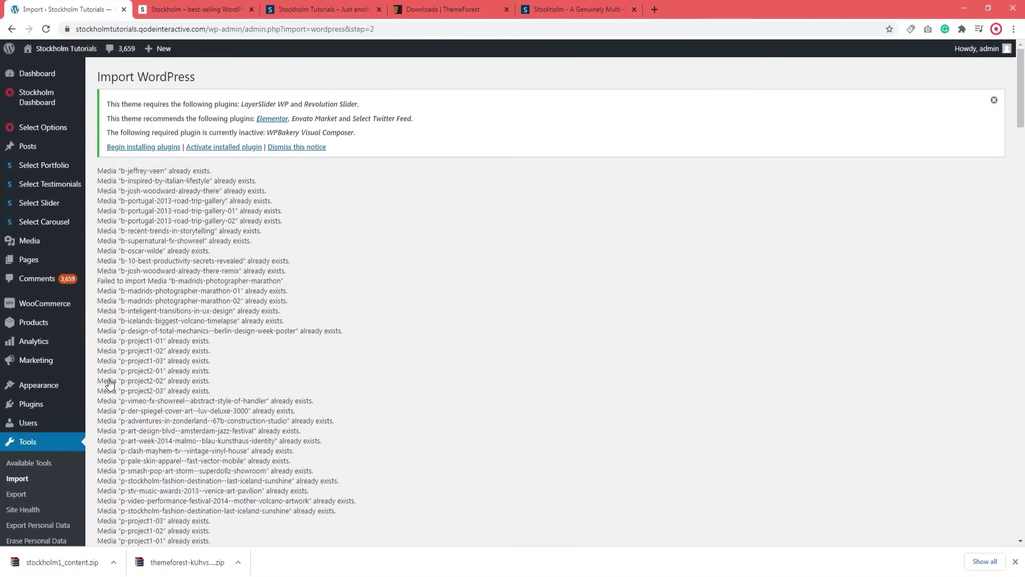
pyautogui.scroll(-20, 110, 383)
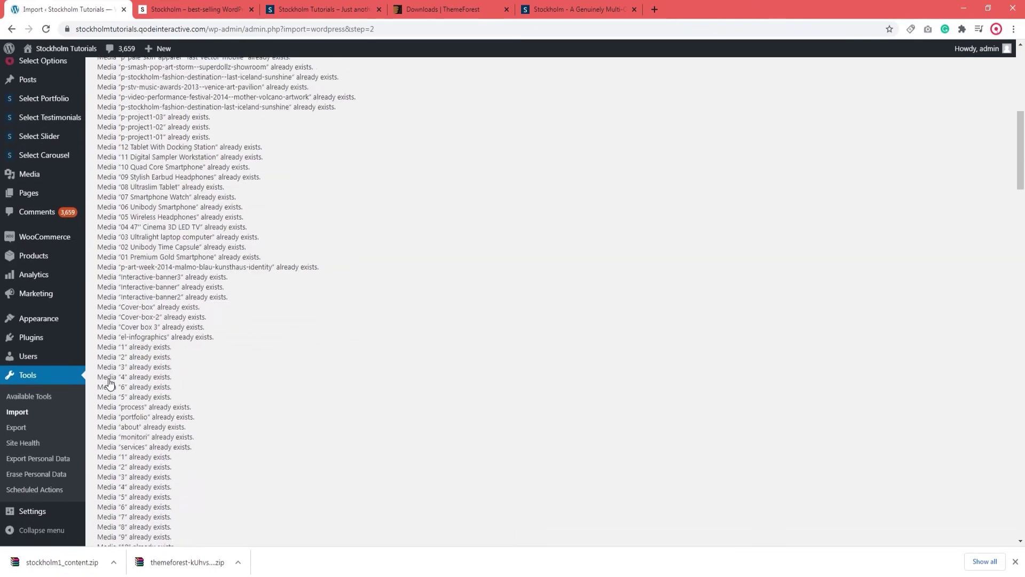
# Check the log ends with 'All done. Have fun!' and return to Tools > Import.
pyautogui.scroll(-15, 109, 382)
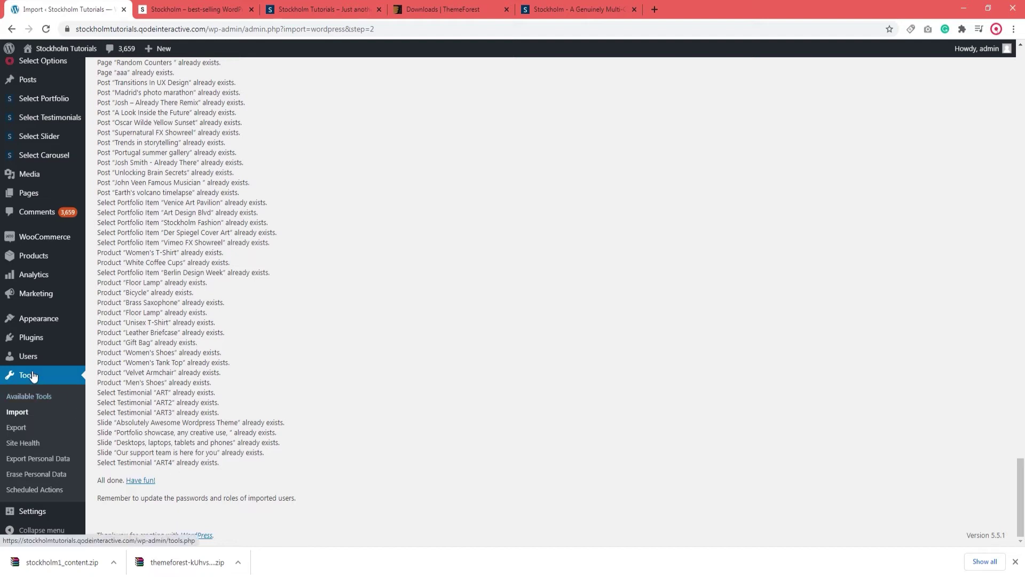
pyautogui.click(25, 415)
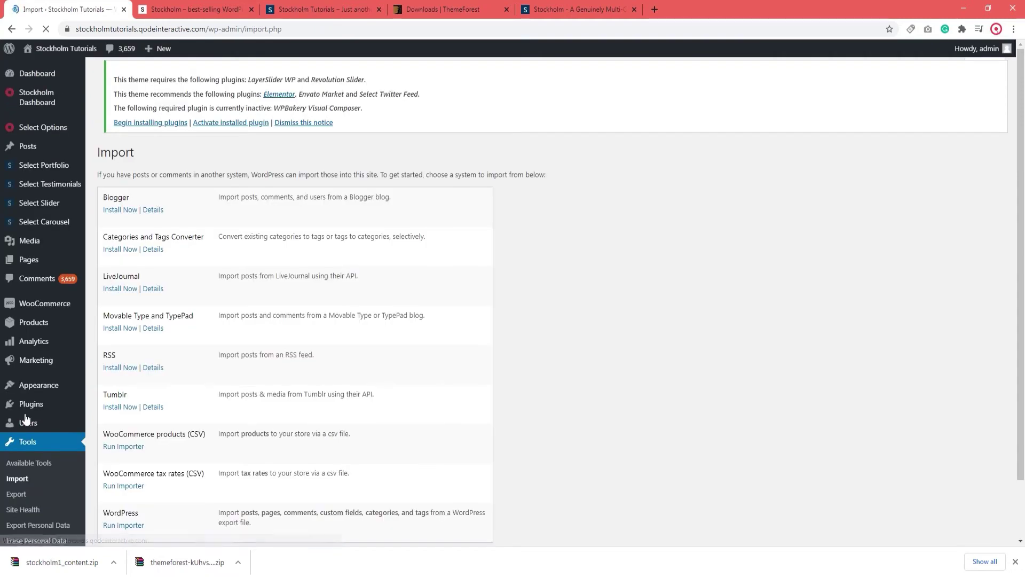
# Rerun the WordPress importer and upload stockholm1_content.xml again.
pyautogui.scroll(-1, 208, 477)
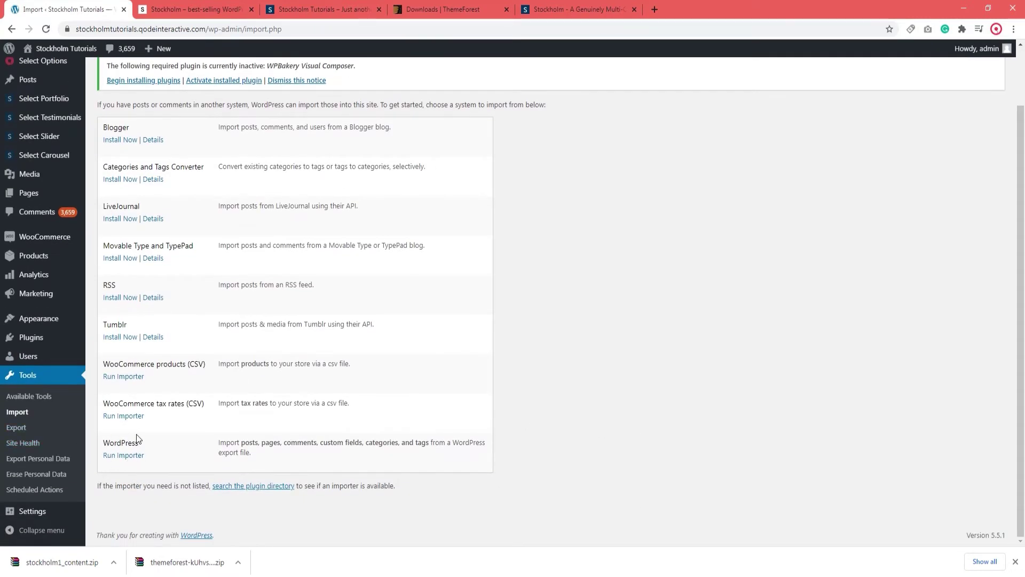
pyautogui.click(133, 456)
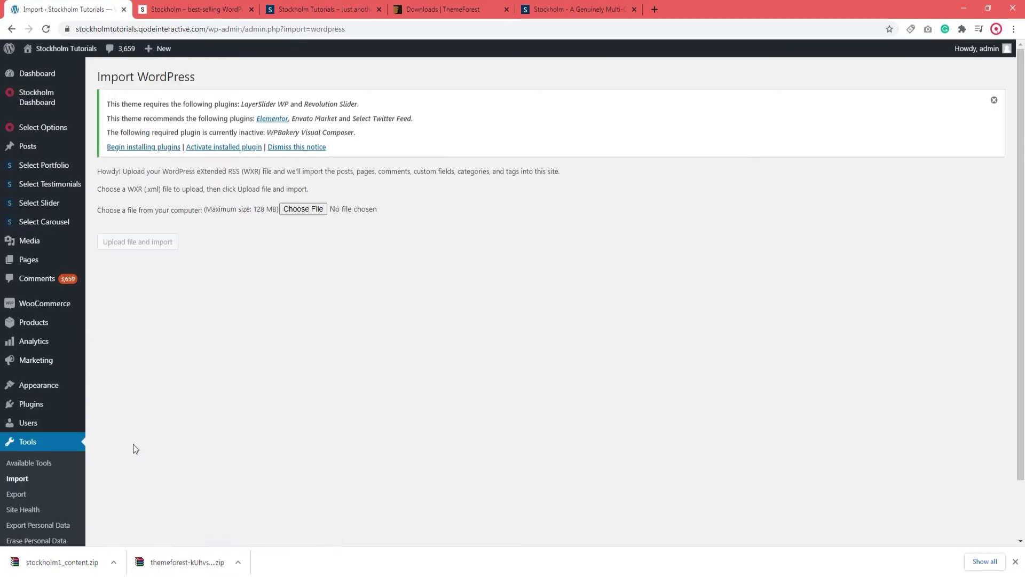
pyautogui.click(309, 210)
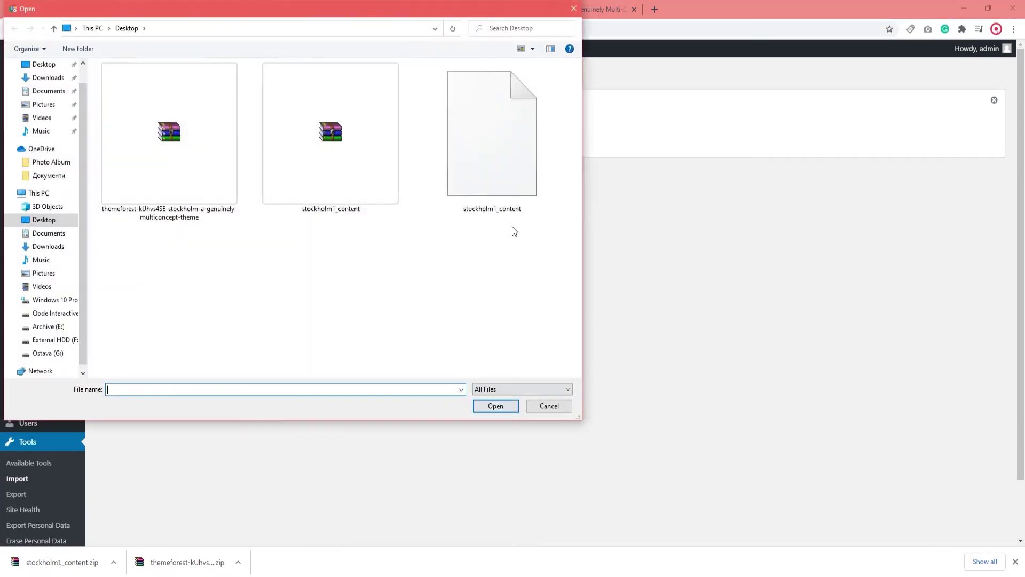
pyautogui.click(518, 181)
pyautogui.click(501, 406)
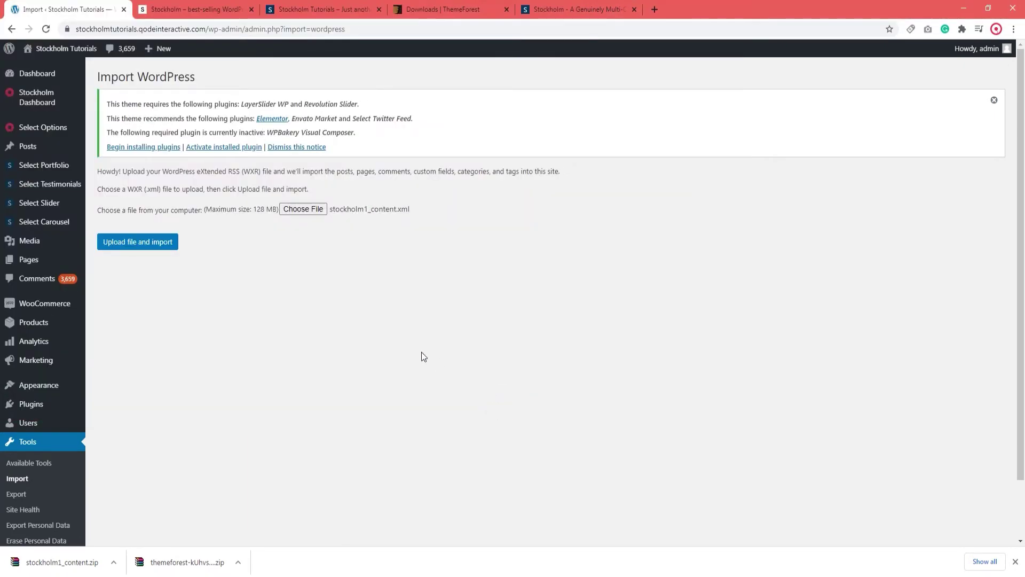
pyautogui.click(148, 250)
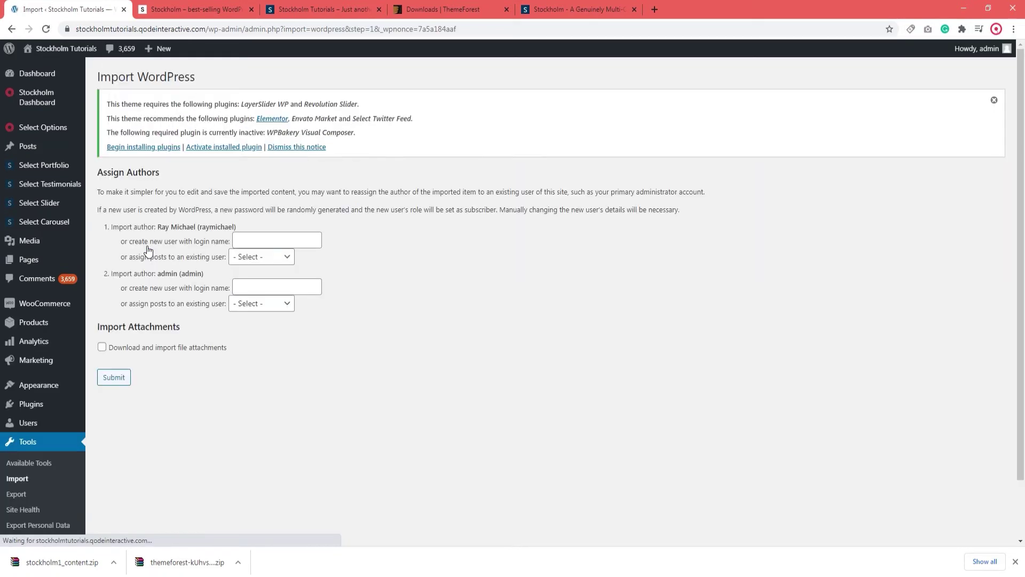
# Map both authors to admin, enable attachment downloads, and run the import to 'All done. Have fun!'.
pyautogui.click(254, 256)
pyautogui.click(259, 282)
pyautogui.click(261, 303)
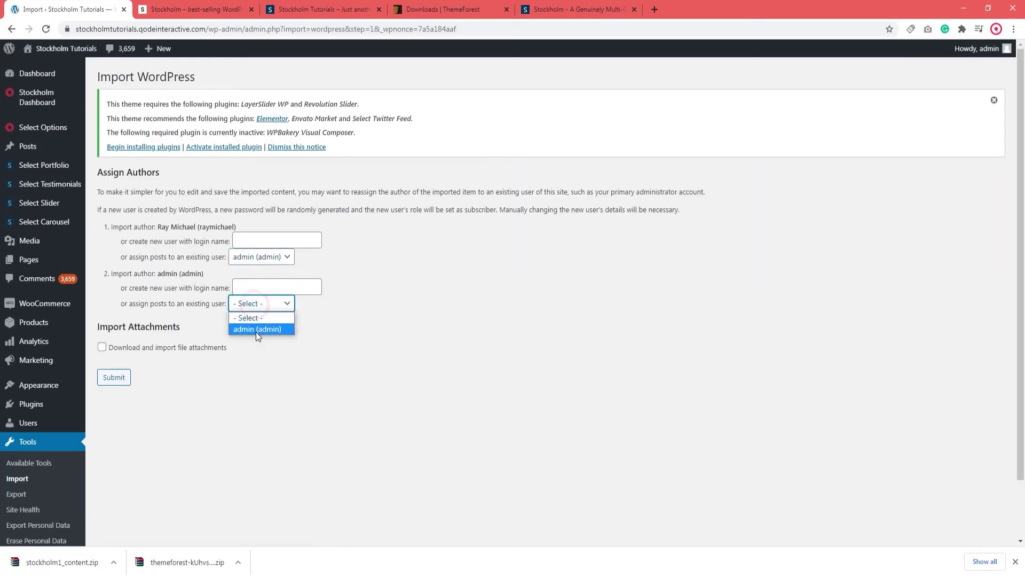
pyautogui.click(259, 328)
pyautogui.click(167, 348)
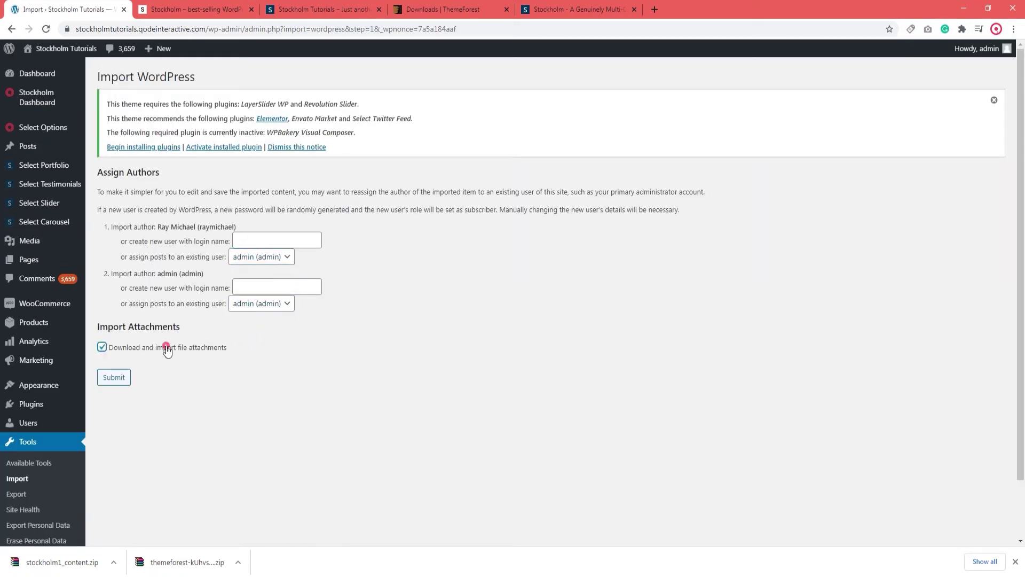
pyautogui.click(111, 378)
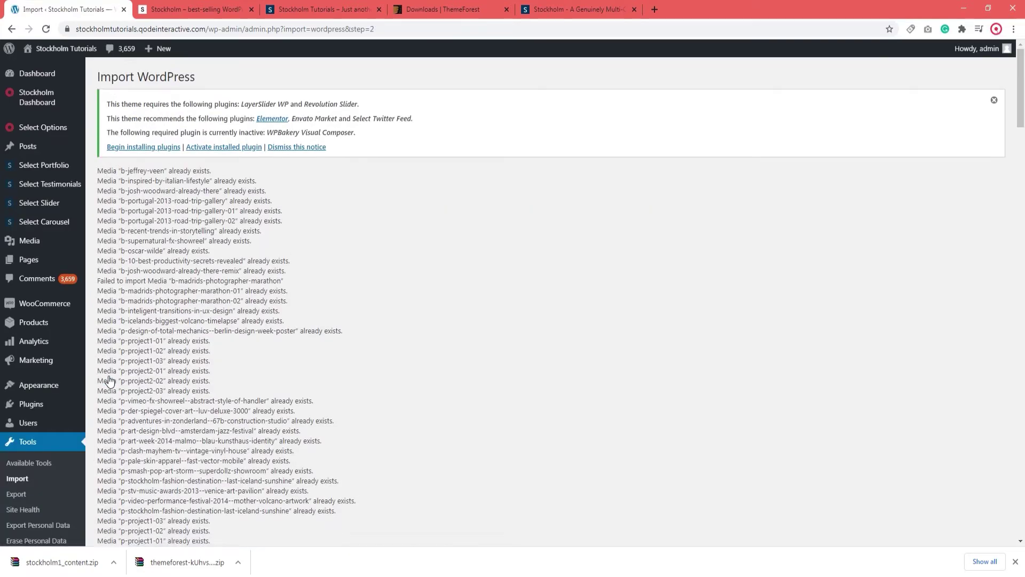
pyautogui.scroll(-20, 109, 380)
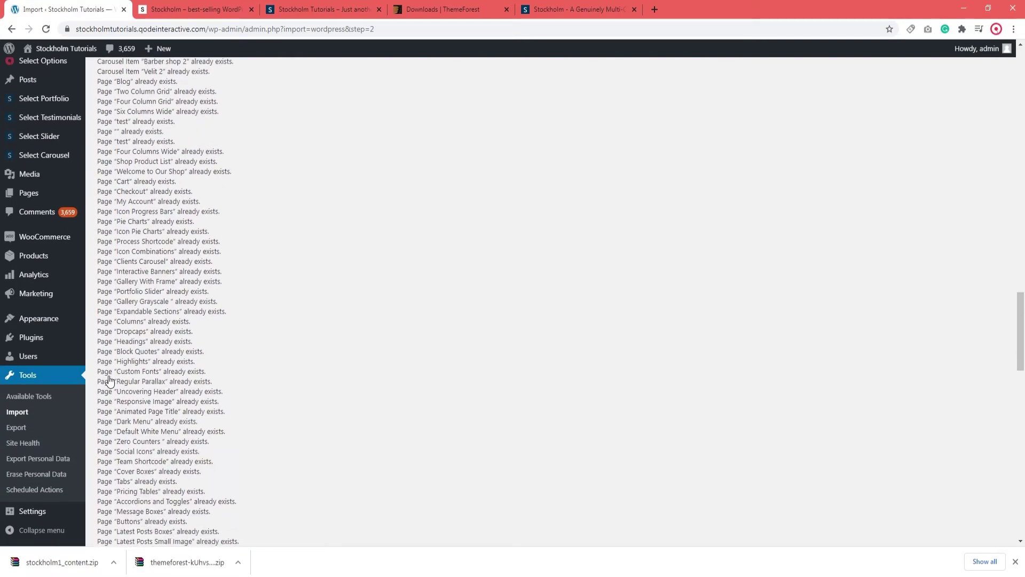
pyautogui.scroll(-20, 109, 380)
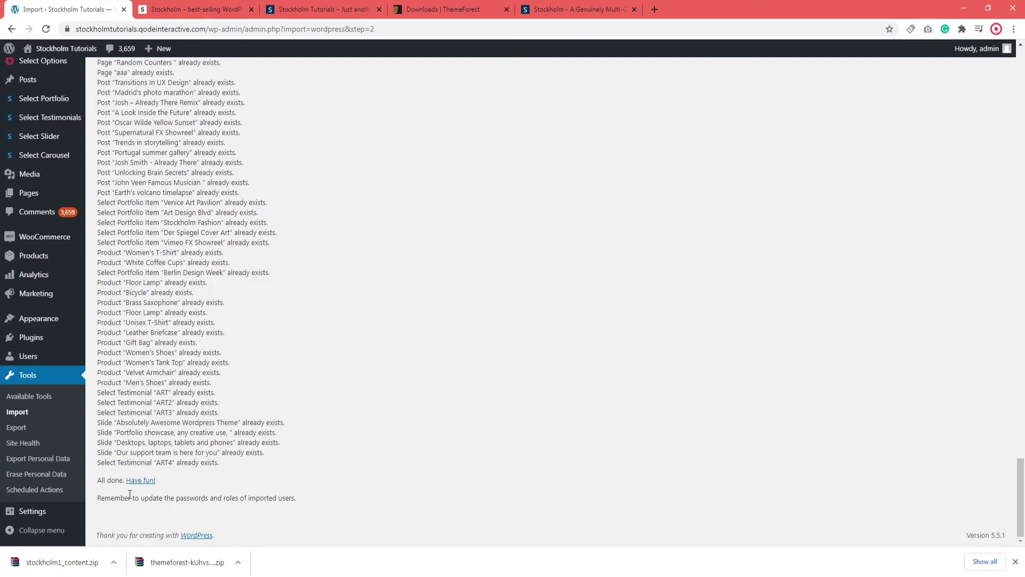
pyautogui.scroll(15, 418, 287)
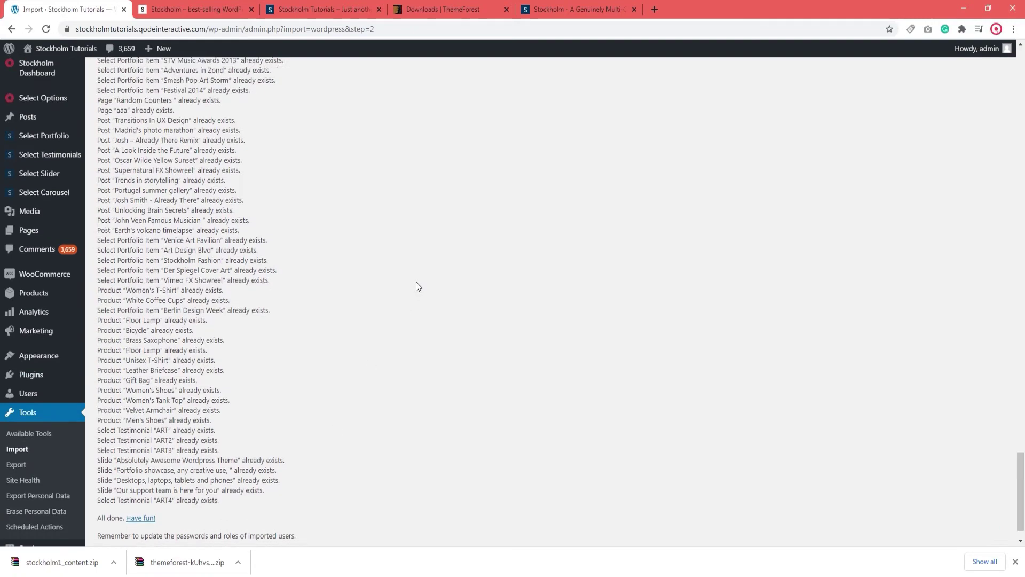
pyautogui.moveTo(19, 107)
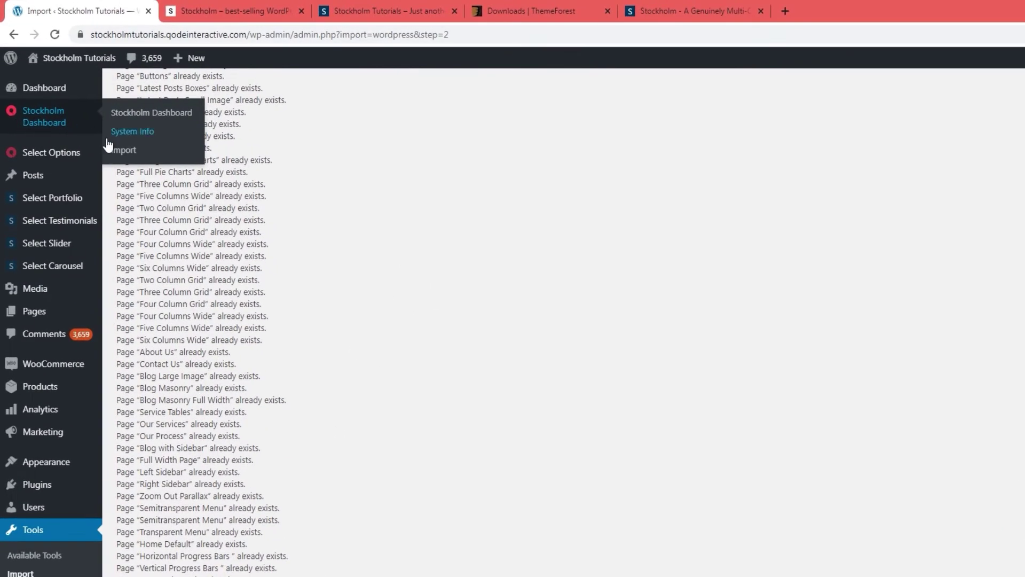
# Import the Anders demo's Widgets from Stockholm Dashboard > Import.
pyautogui.click(124, 150)
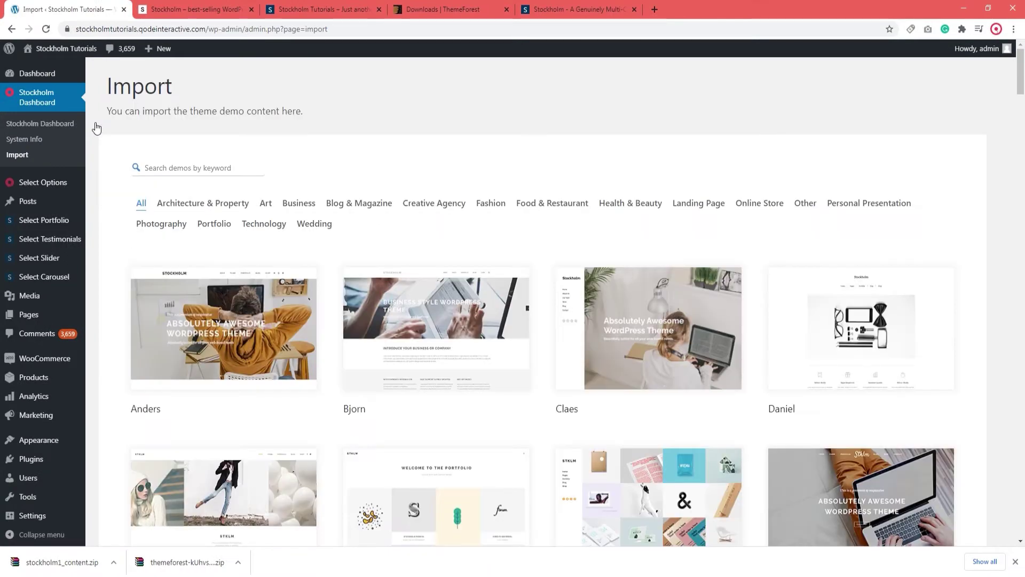
pyautogui.click(239, 309)
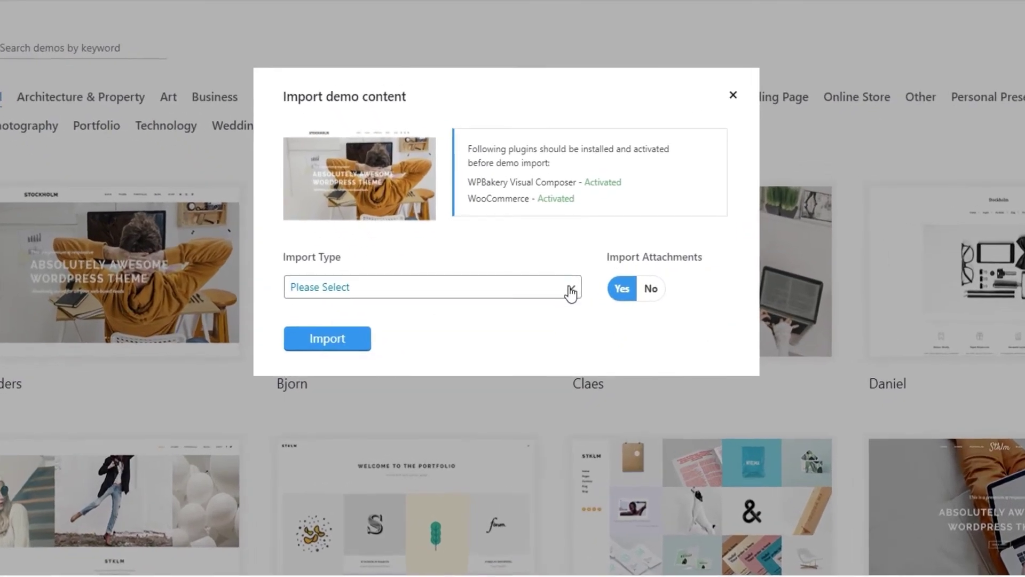
pyautogui.click(554, 340)
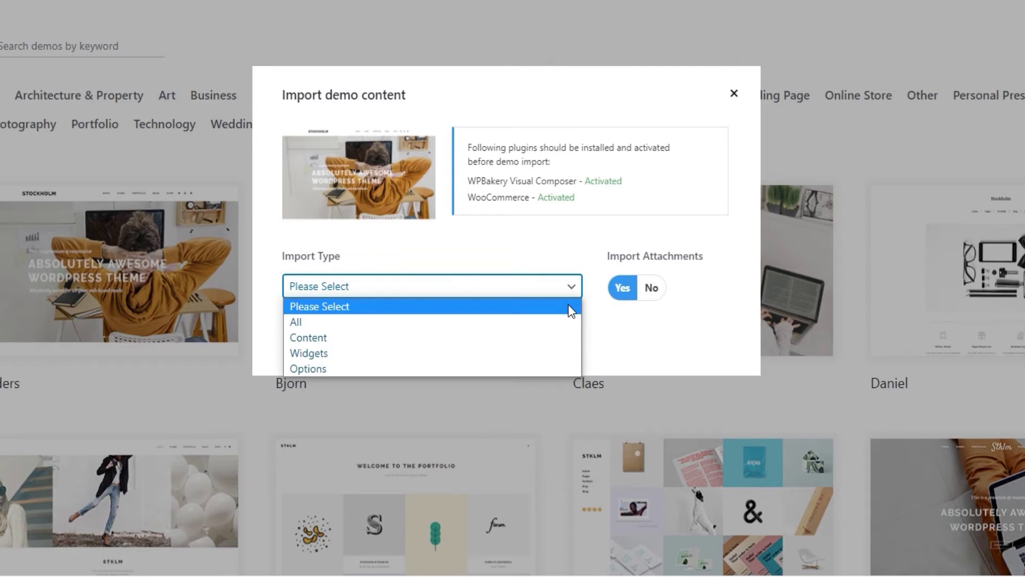
pyautogui.click(485, 352)
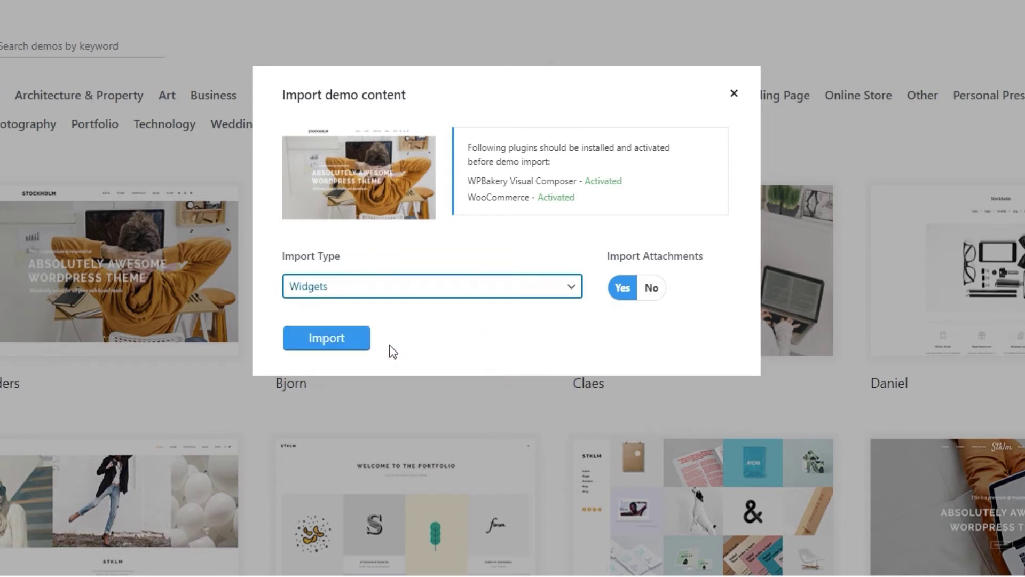
pyautogui.click(352, 340)
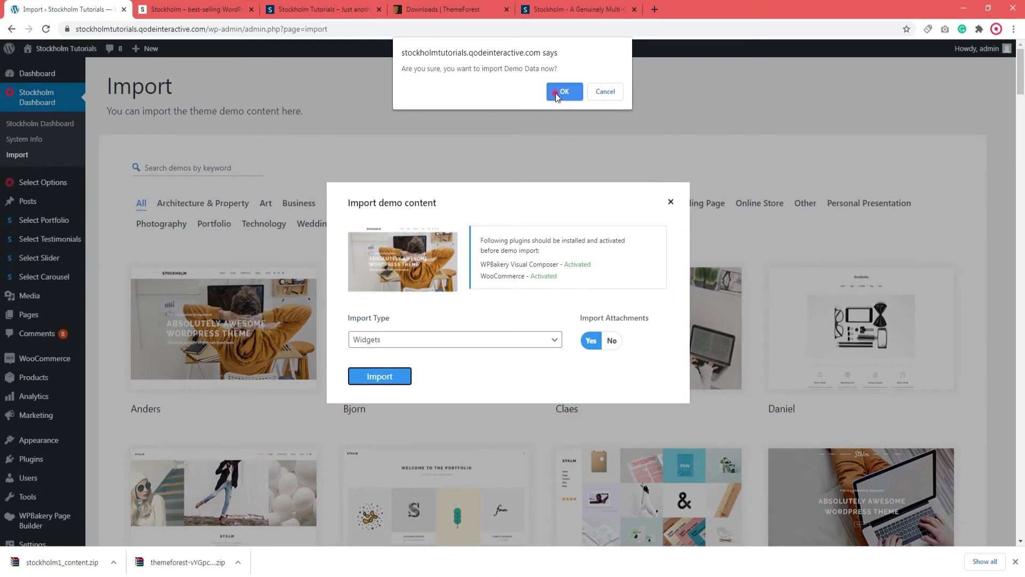
pyautogui.click(560, 92)
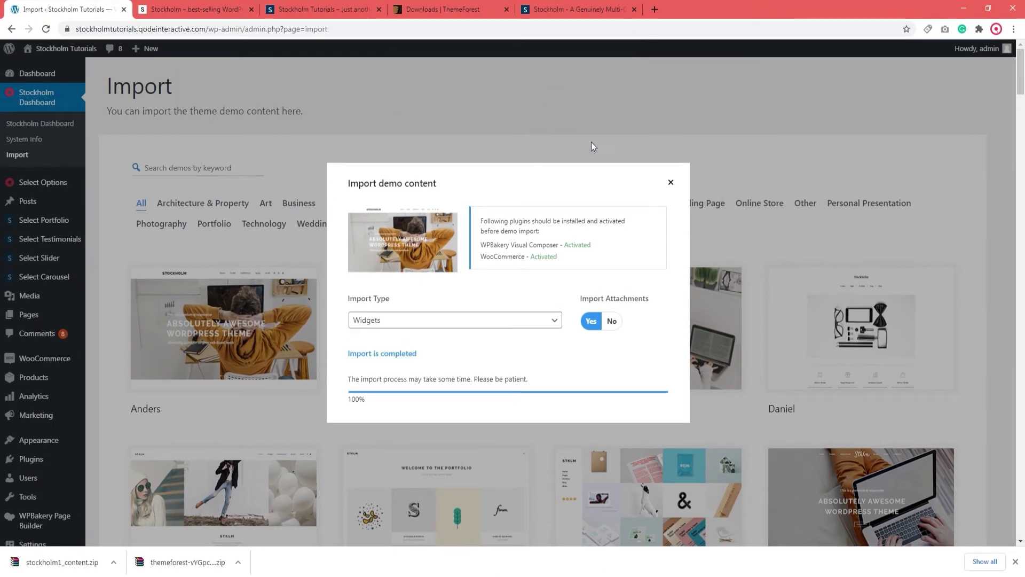
pyautogui.click(670, 182)
# Reload the page, import the Anders demo's Options to 100%, then view the front page.
pyautogui.click(45, 30)
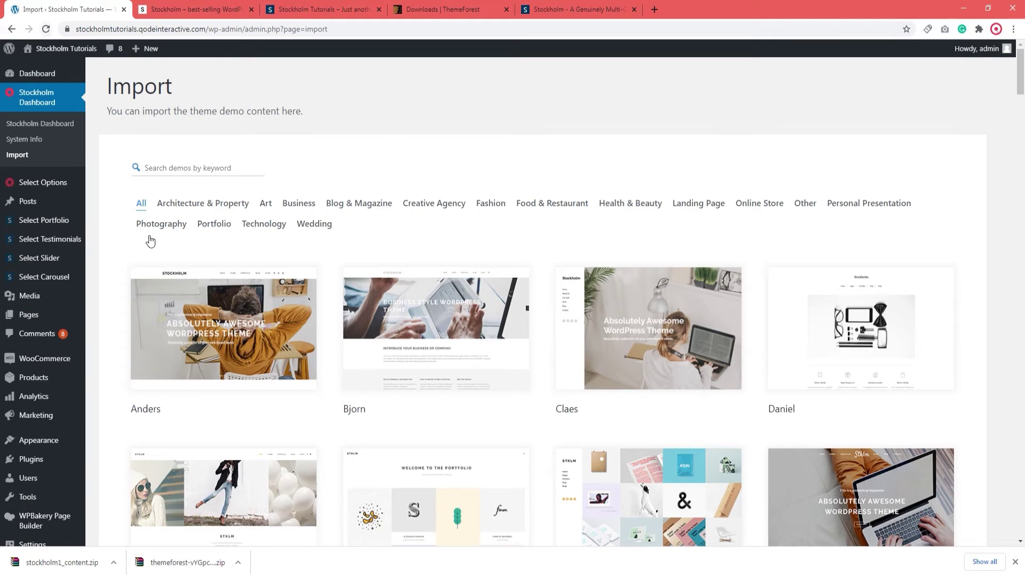
pyautogui.click(218, 325)
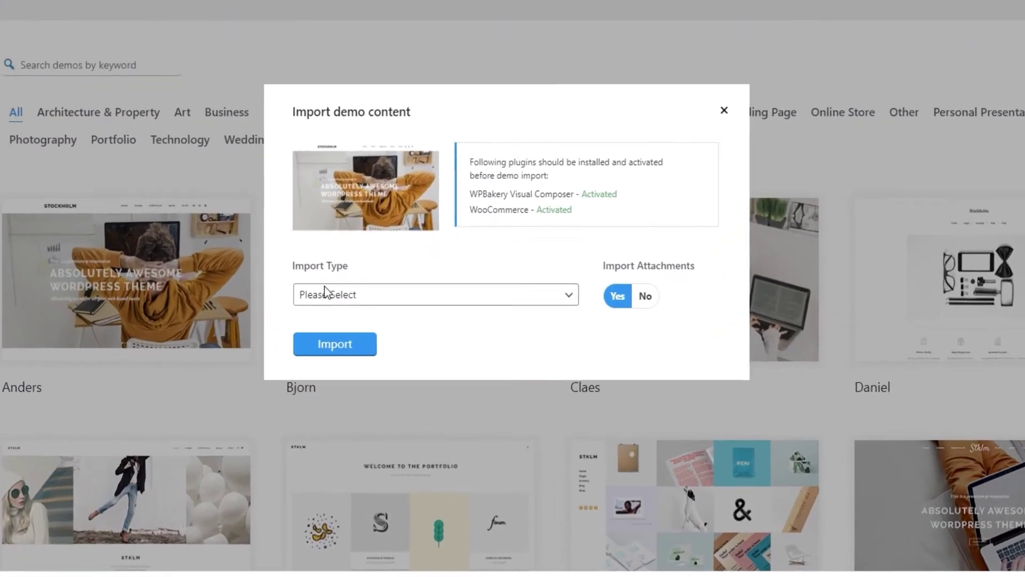
pyautogui.click(373, 318)
pyautogui.click(384, 368)
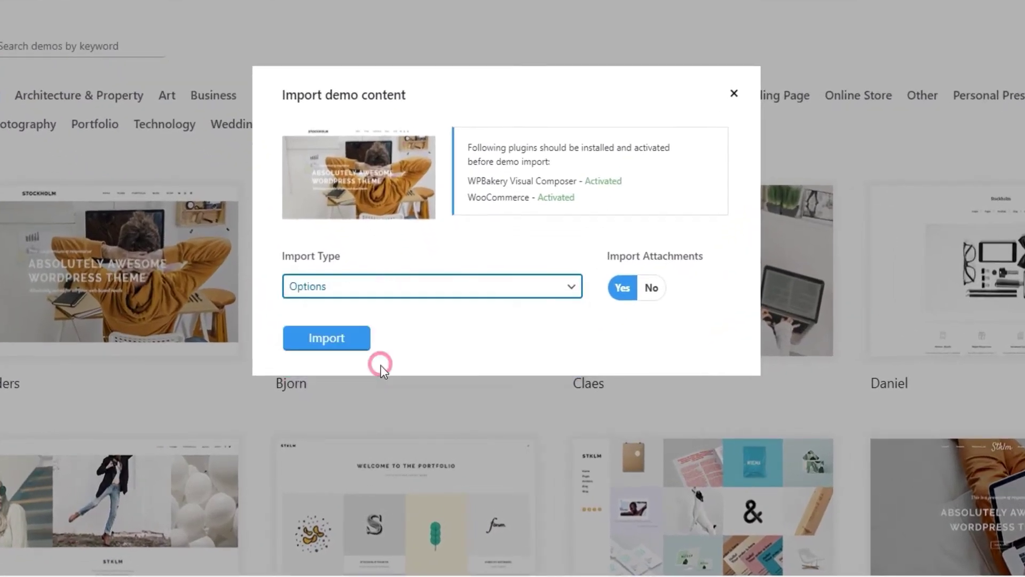
pyautogui.click(354, 346)
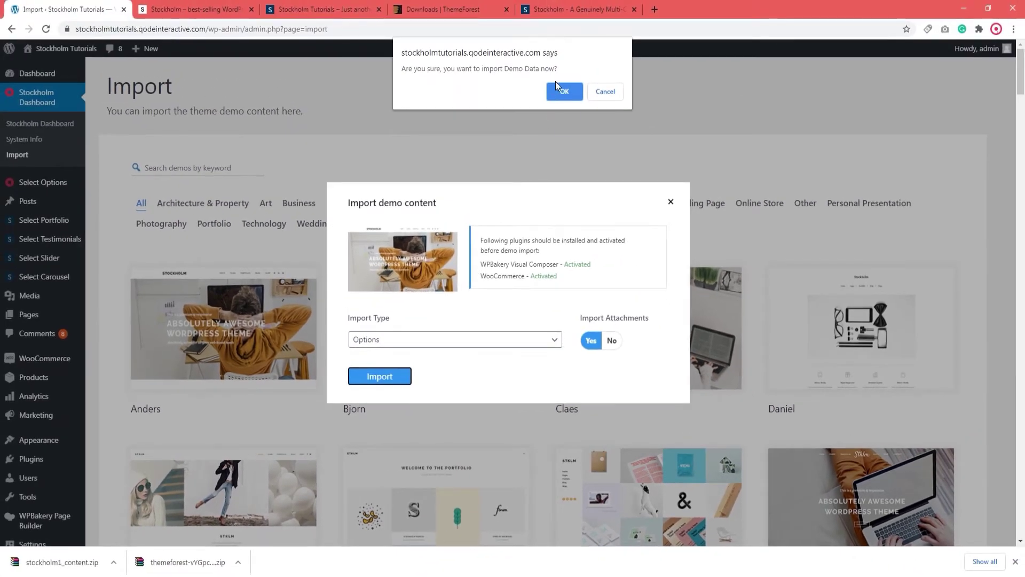
pyautogui.click(564, 91)
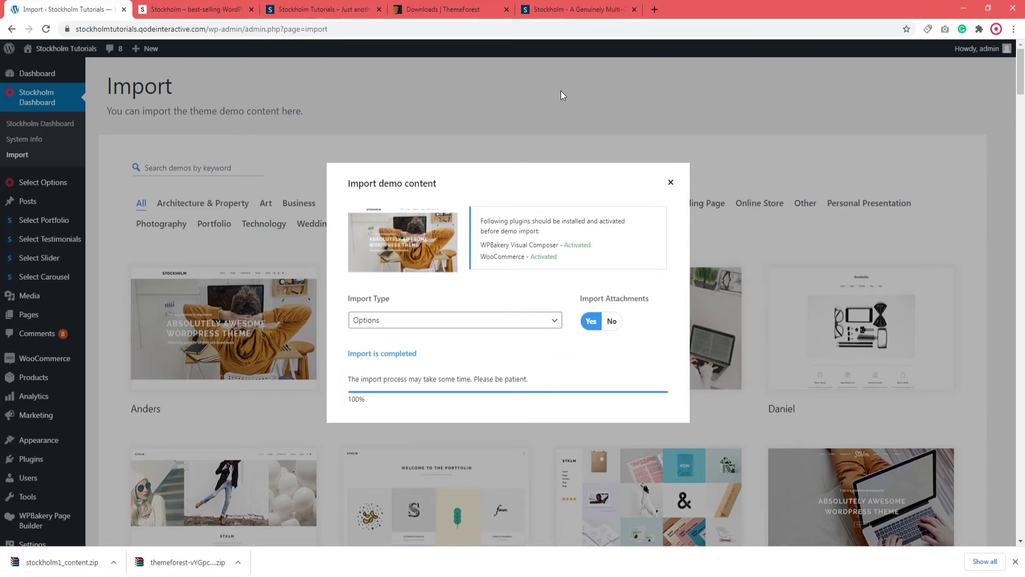
pyautogui.click(347, 11)
# Reload the front page to review the imported demo content, and move its tab to second position.
pyautogui.click(47, 29)
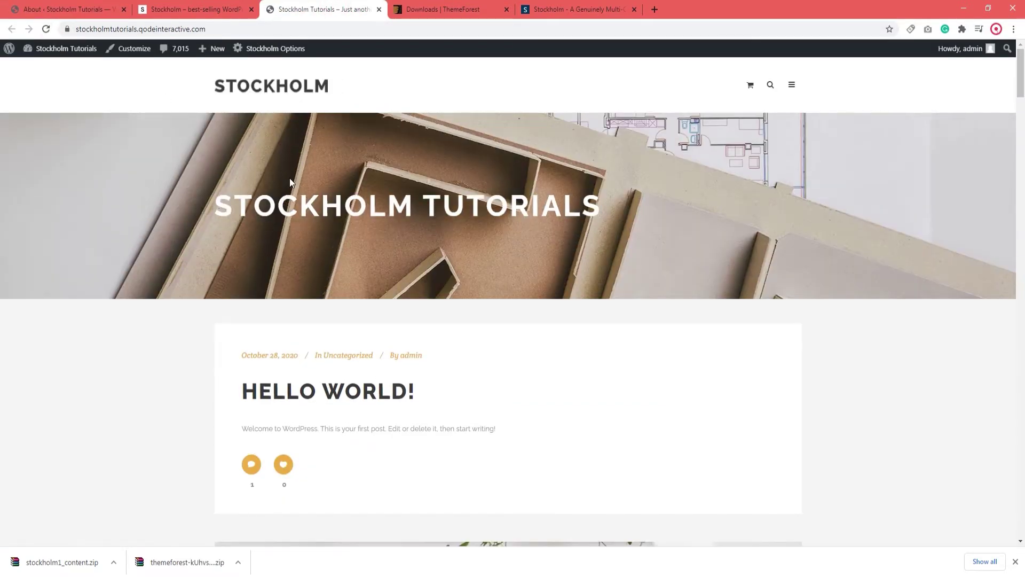
pyautogui.scroll(-15, 541, 325)
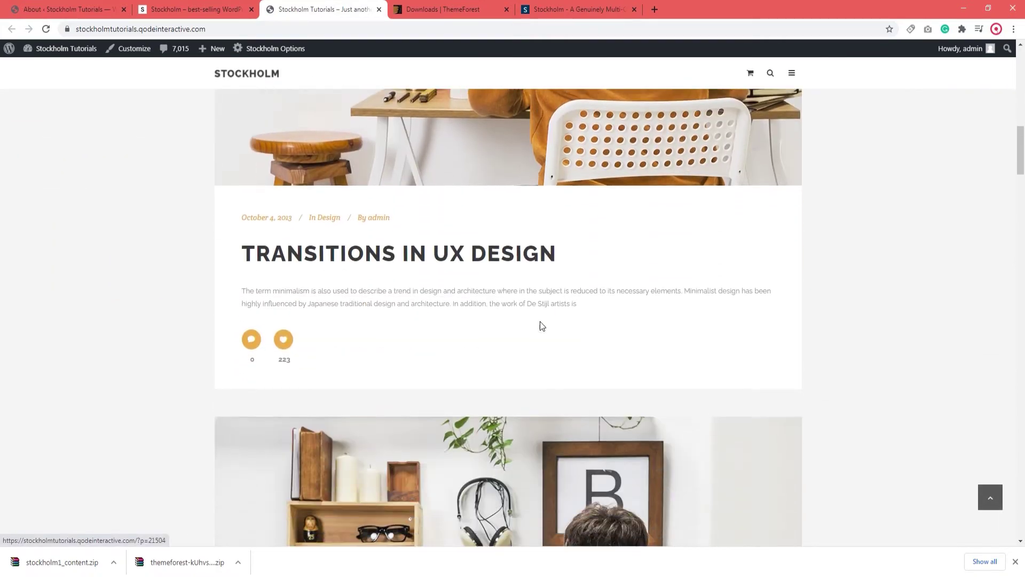
pyautogui.scroll(-2, 541, 326)
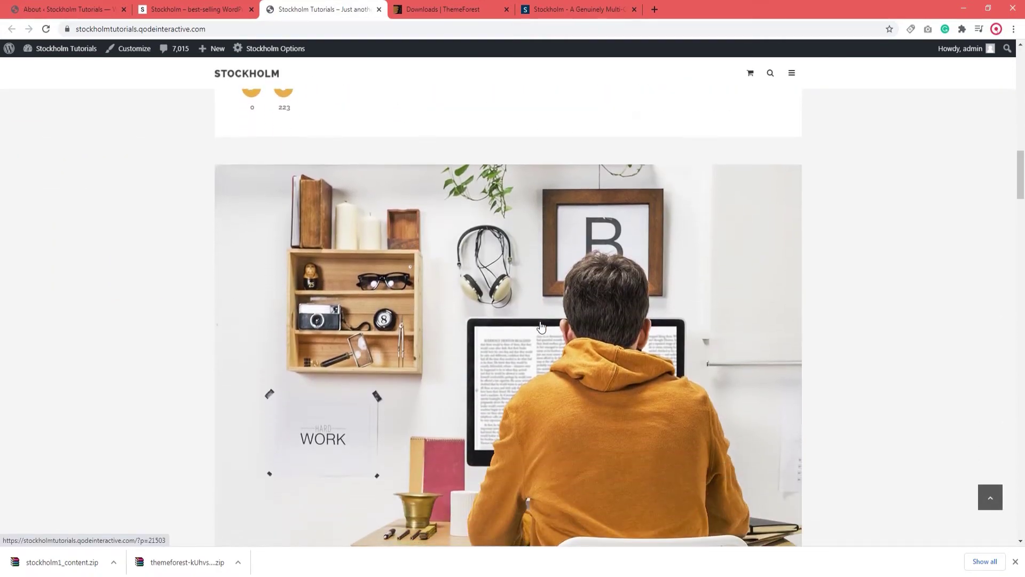
pyautogui.scroll(3, 540, 326)
pyautogui.scroll(14, 540, 326)
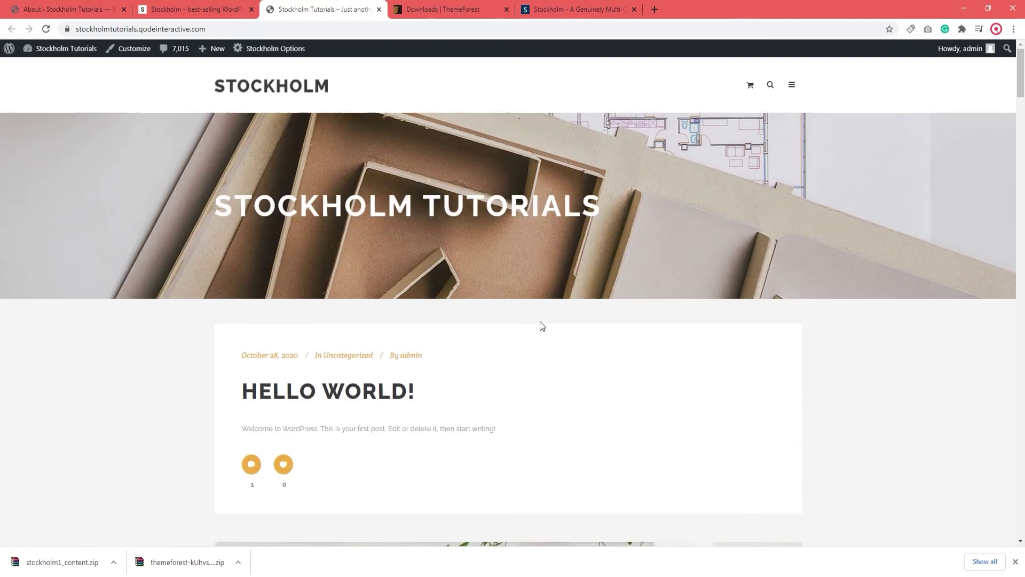
pyautogui.moveTo(342, 9); pyautogui.dragTo(176, 10)
# Set the homepage to the static page Home Default and save the Reading settings.
pyautogui.click(88, 7)
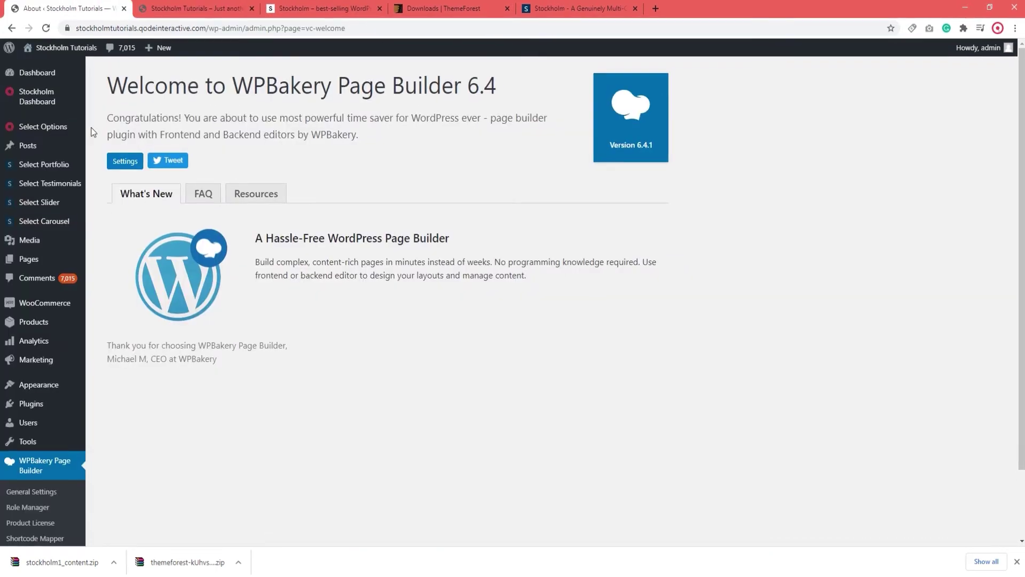
pyautogui.scroll(-2, 104, 429)
pyautogui.moveTo(49, 514)
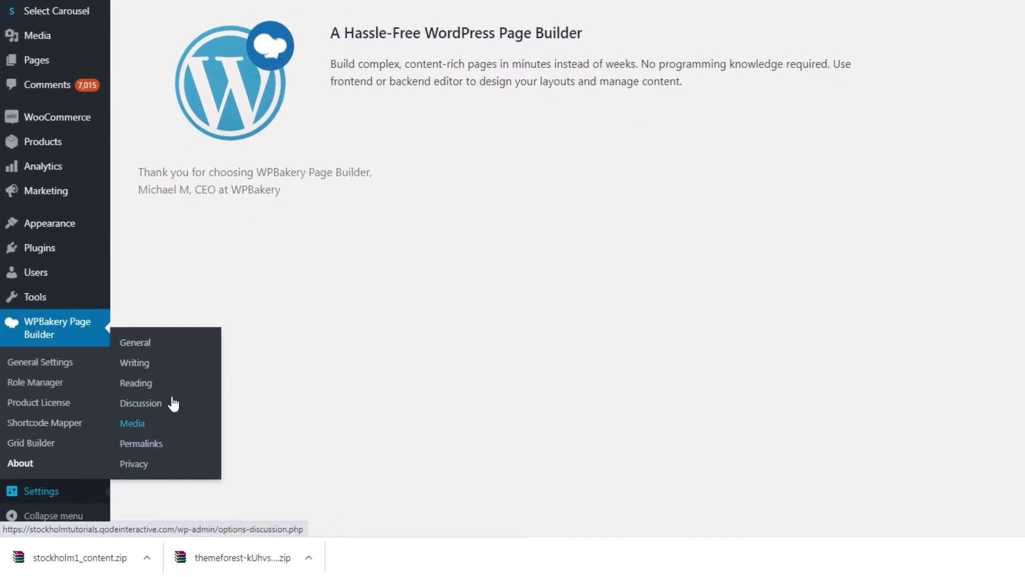
pyautogui.click(154, 383)
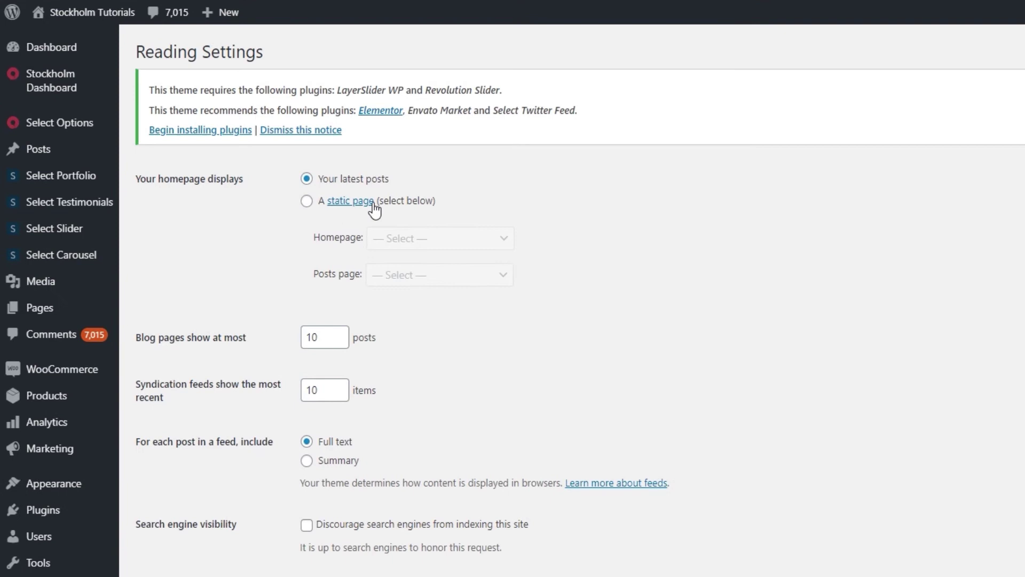
pyautogui.click(307, 202)
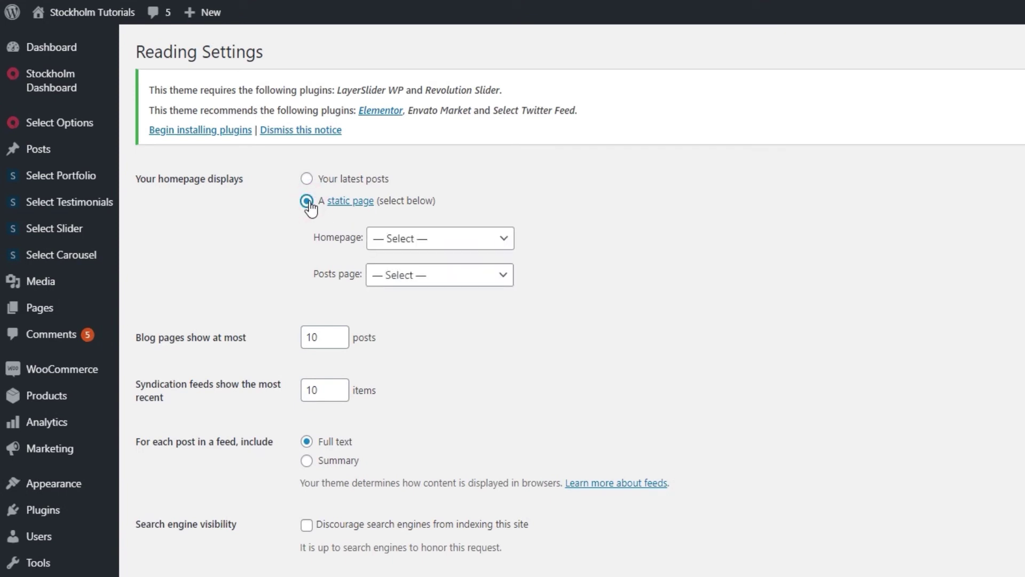
pyautogui.click(427, 236)
pyautogui.scroll(-3, 453, 366)
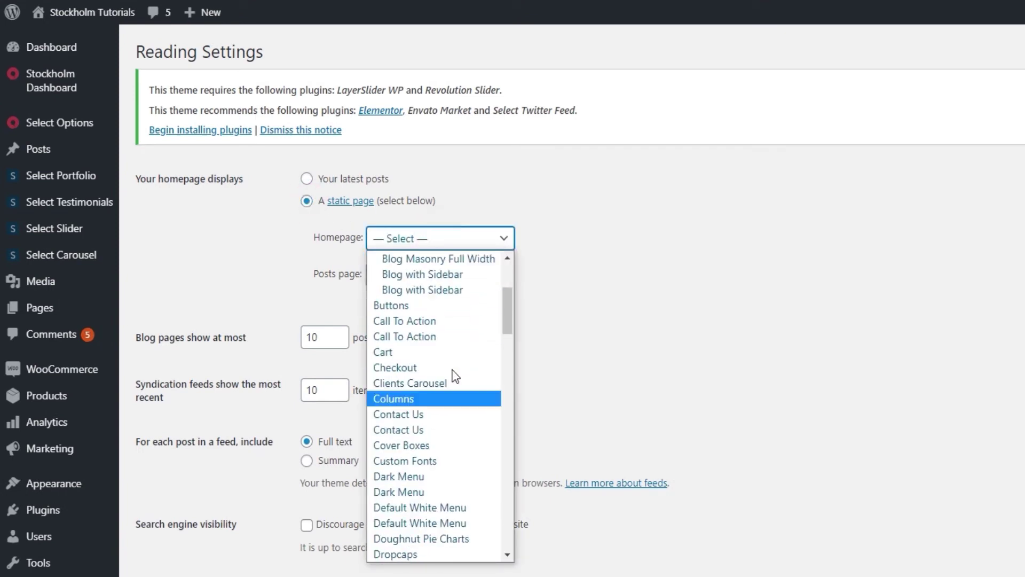
pyautogui.scroll(-1, 445, 478)
pyautogui.scroll(-8, 439, 489)
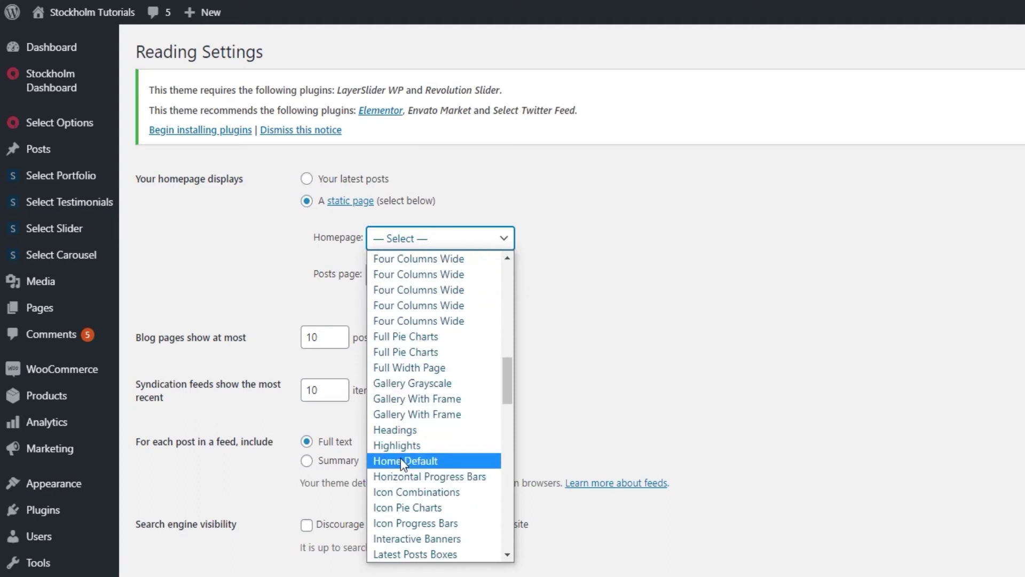
pyautogui.click(400, 460)
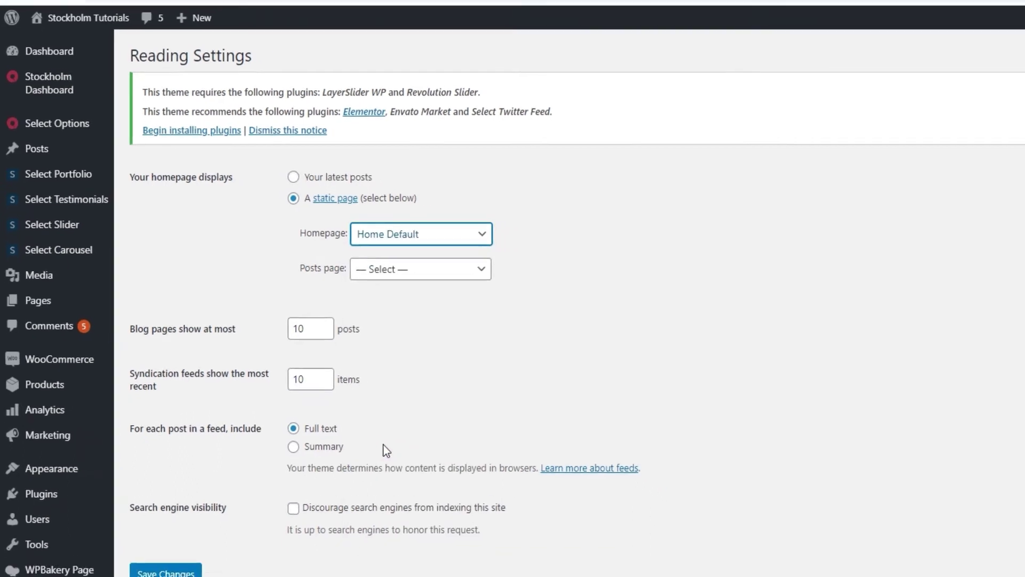
pyautogui.click(124, 469)
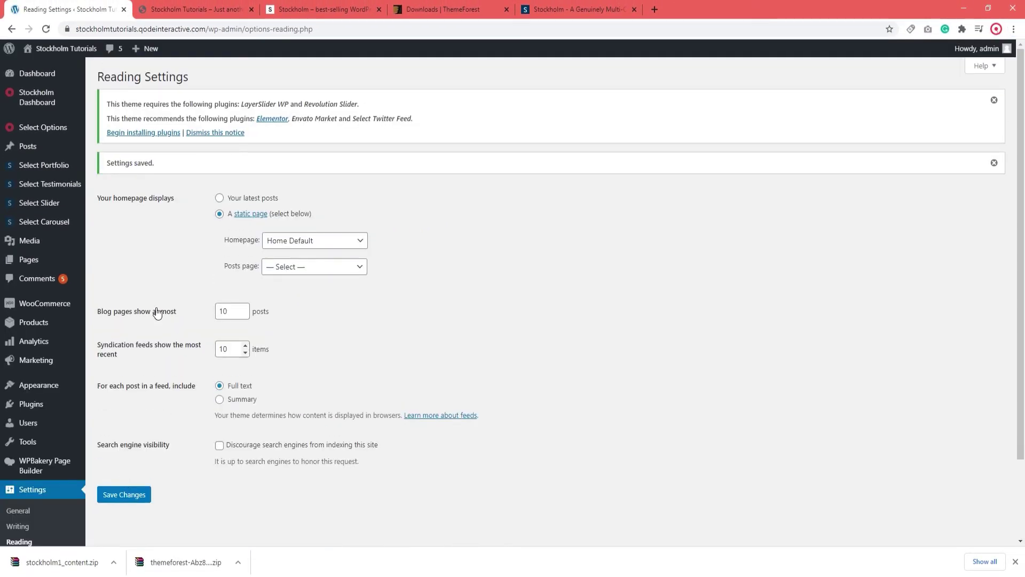
pyautogui.click(178, 11)
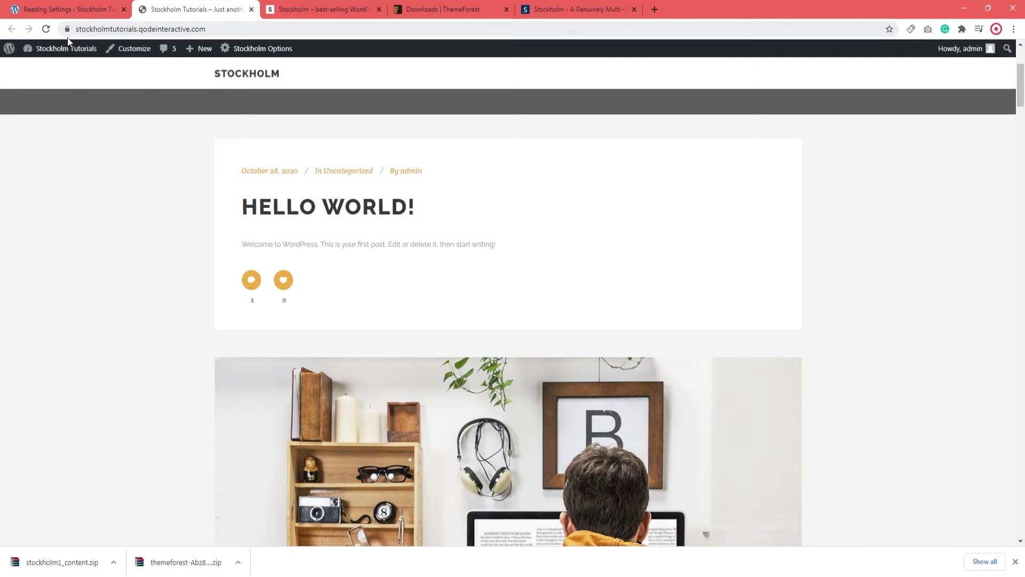
# Reload and scroll through the new Home Default slider homepage, then go back to Reading Settings.
pyautogui.click(47, 29)
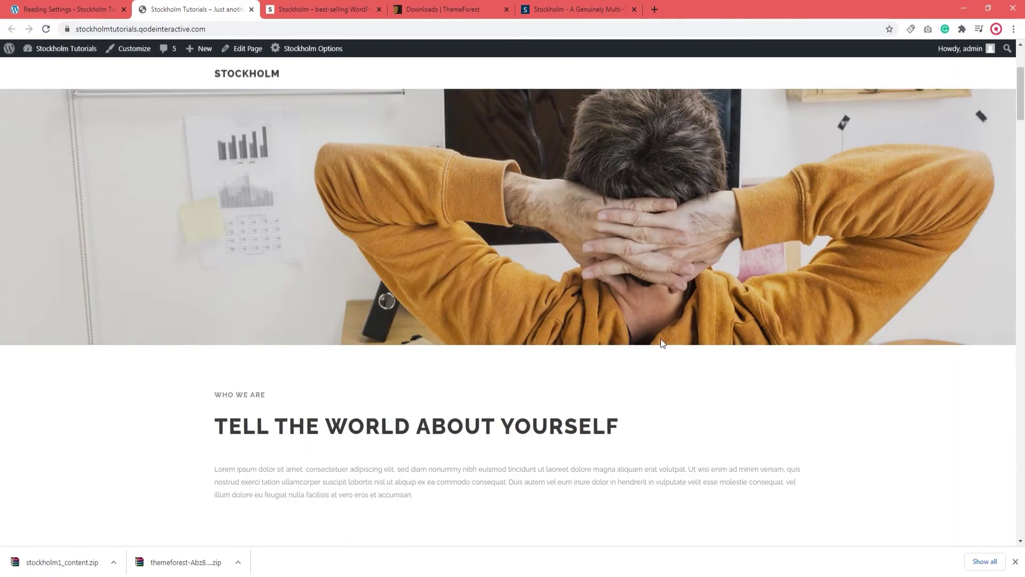
pyautogui.scroll(-5, 661, 343)
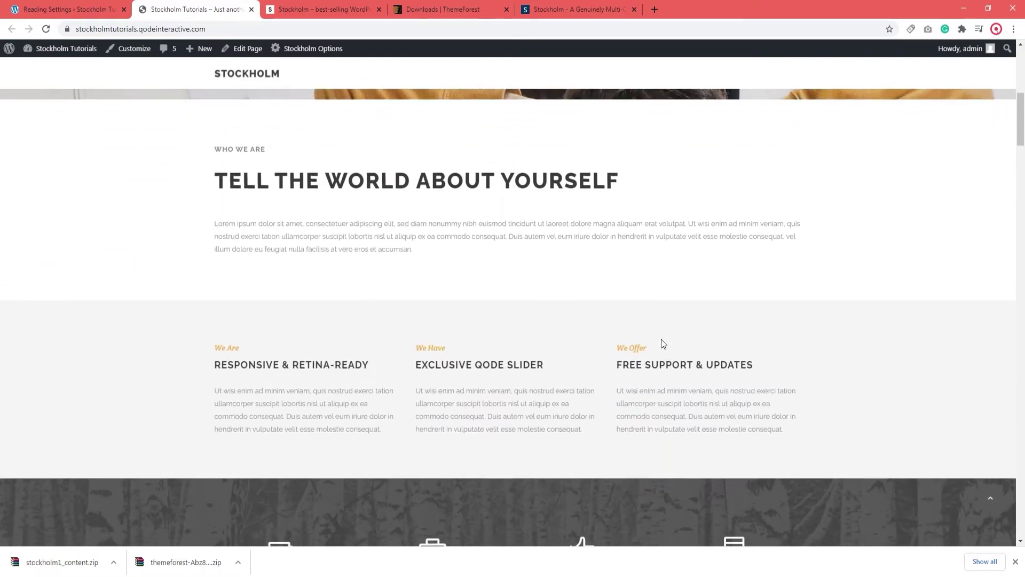
pyautogui.scroll(-6, 662, 342)
pyautogui.scroll(4, 661, 338)
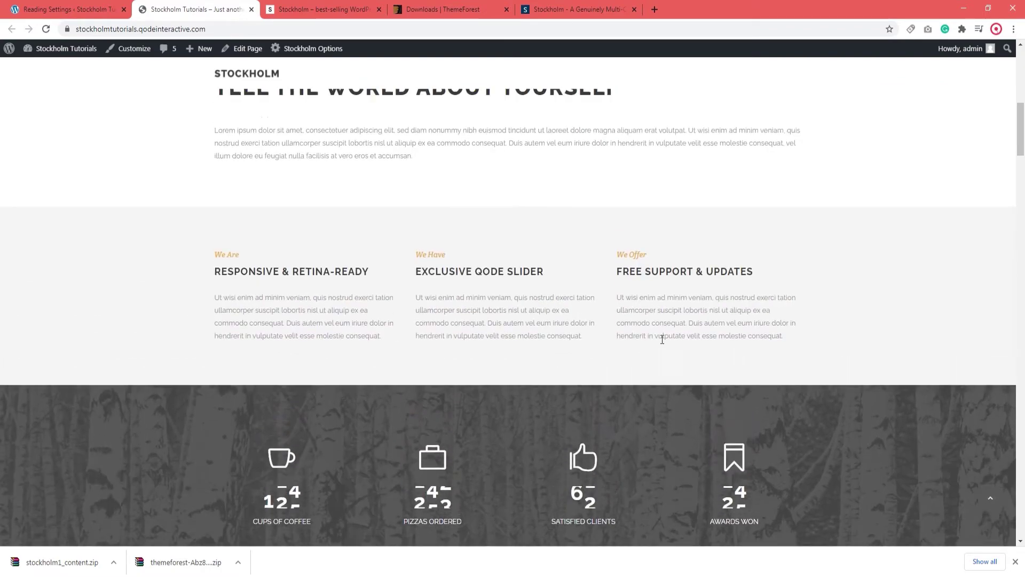
pyautogui.scroll(7, 662, 338)
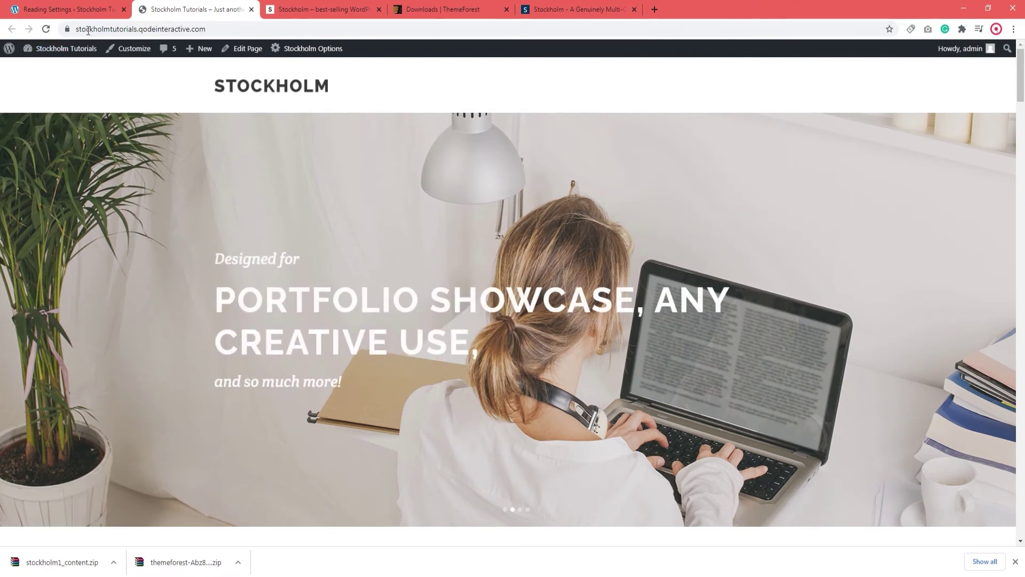
pyautogui.click(70, 9)
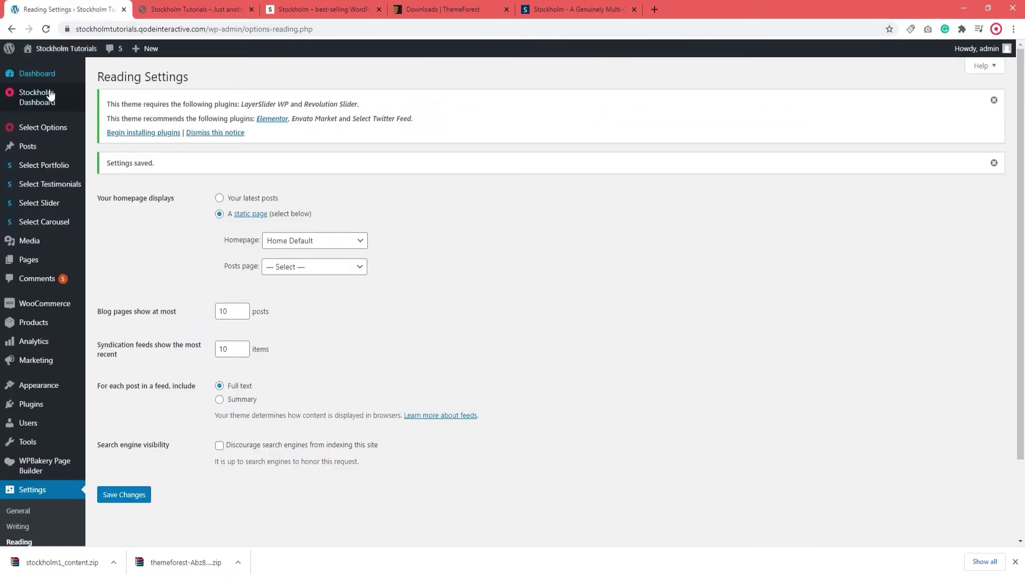
# Save the Stockholm theme's General options page.
pyautogui.moveTo(42, 127)
pyautogui.click(101, 131)
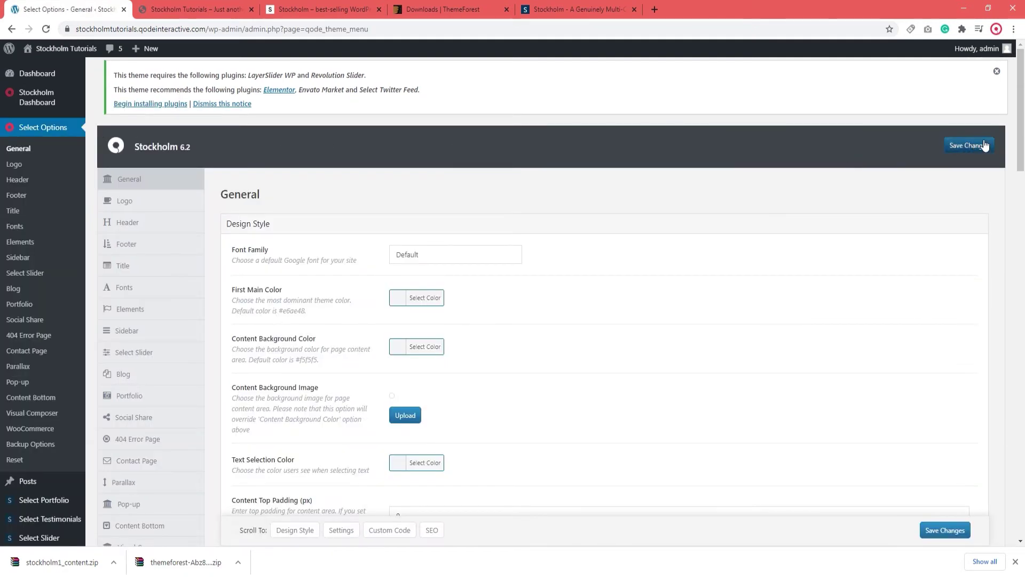
pyautogui.click(984, 145)
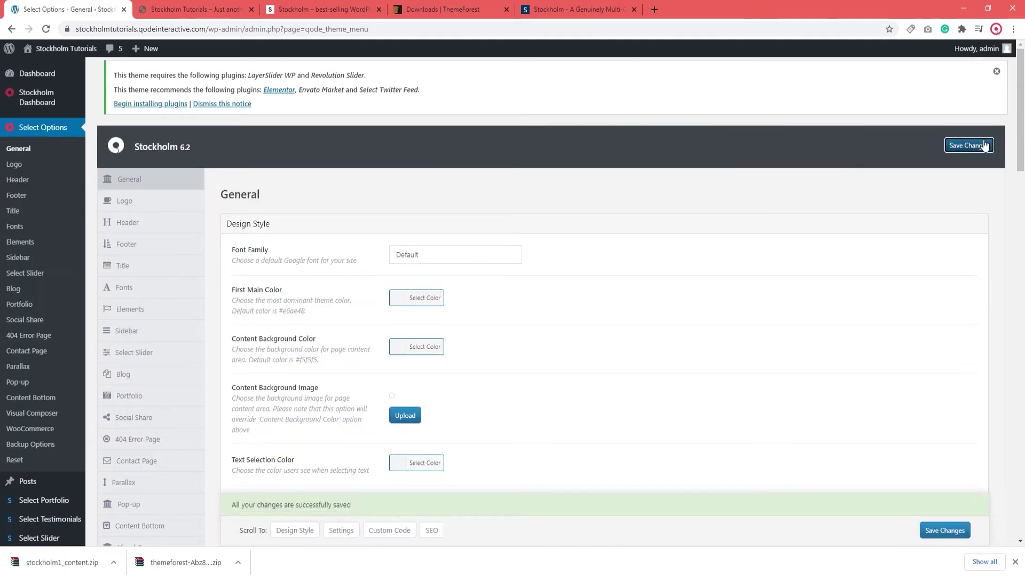
# Reload the front-end homepage to check the result, then return to the admin tab.
pyautogui.click(193, 10)
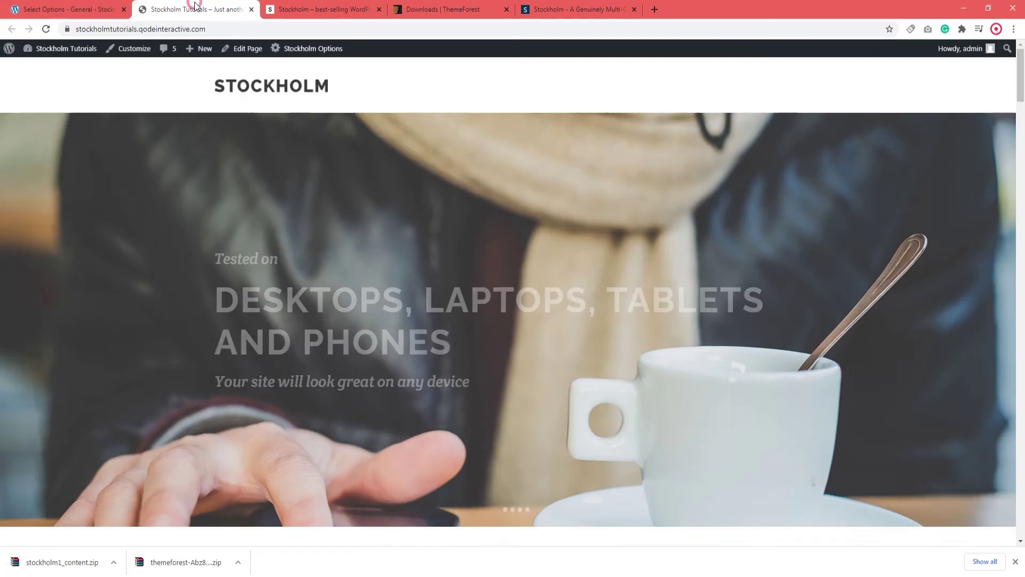
pyautogui.click(44, 30)
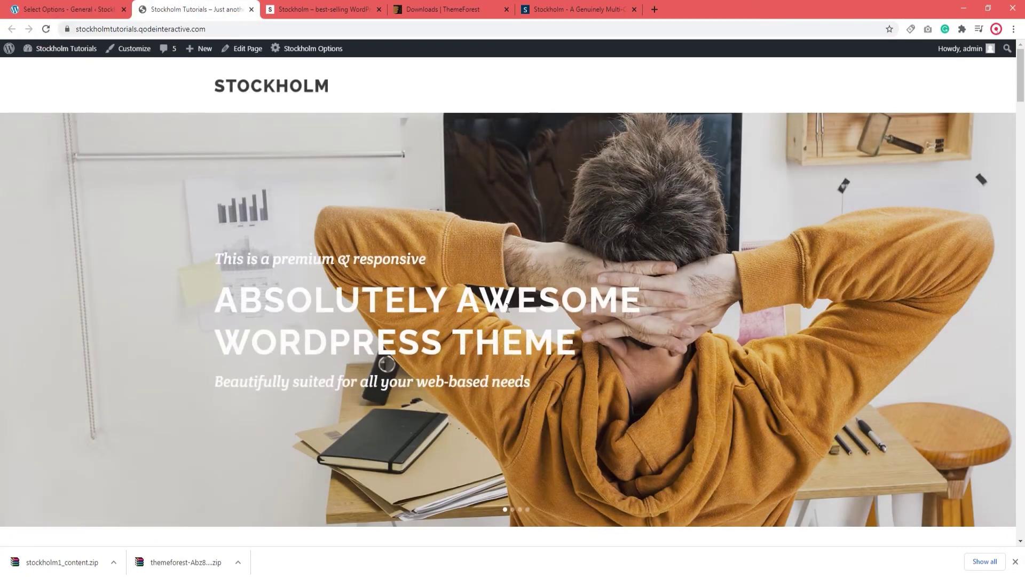
pyautogui.scroll(-15, 508, 307)
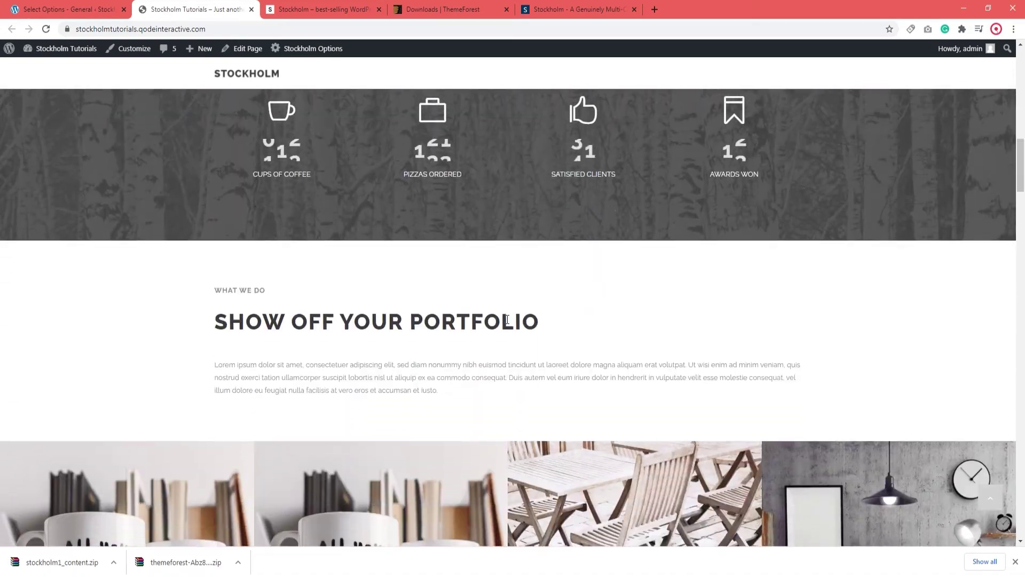
pyautogui.scroll(-15, 507, 319)
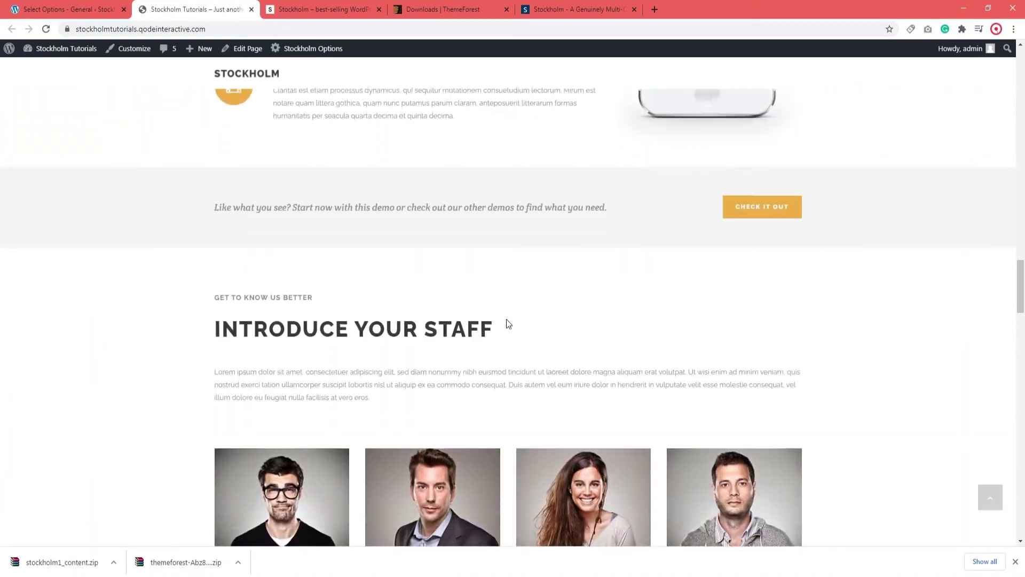
pyautogui.scroll(12, 506, 319)
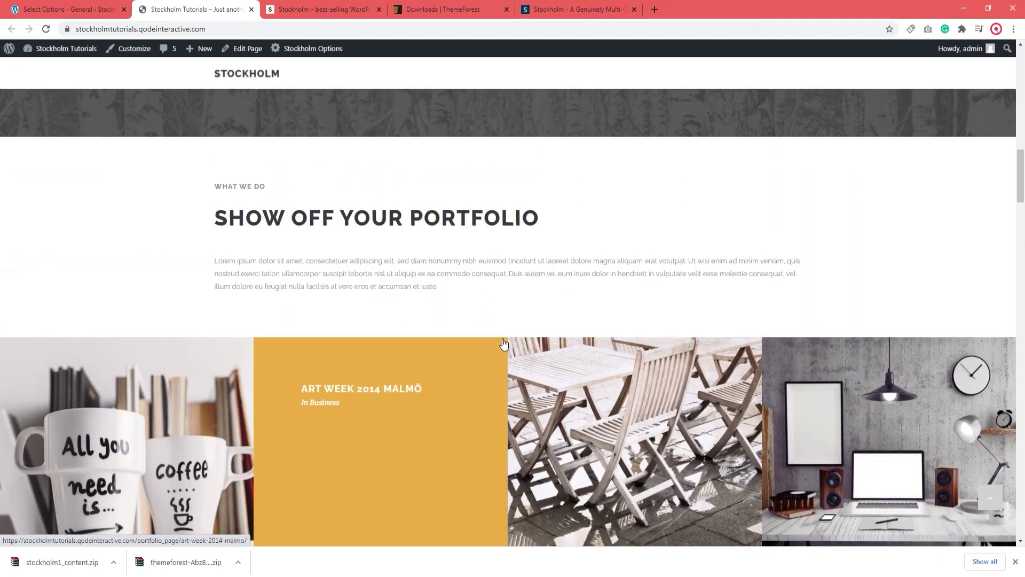
pyautogui.hotkey('ctrl', 'shift', 'Tab')
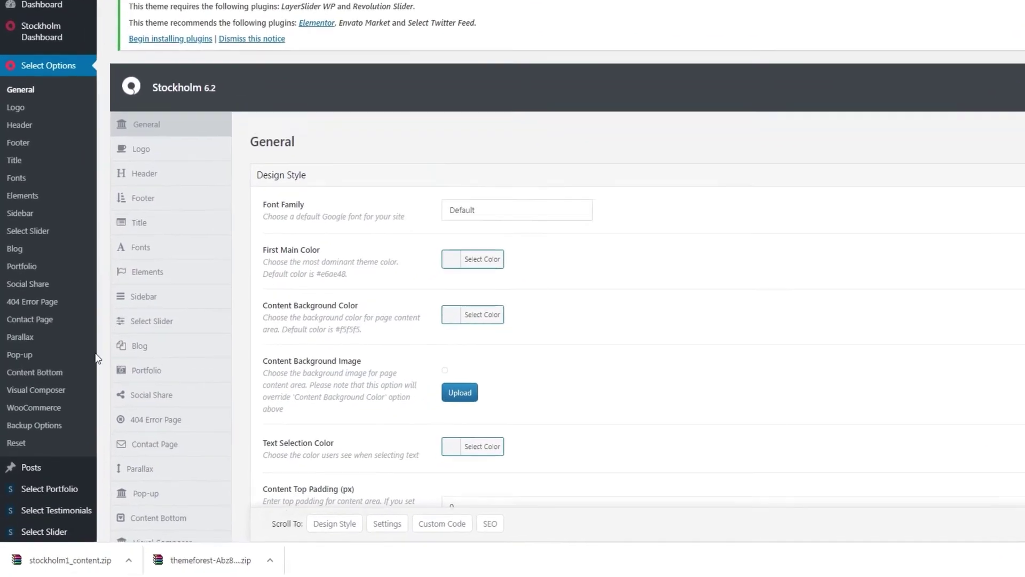
pyautogui.scroll(-8, 98, 358)
# Change the permalink structure to Post name and save it.
pyautogui.click(150, 476)
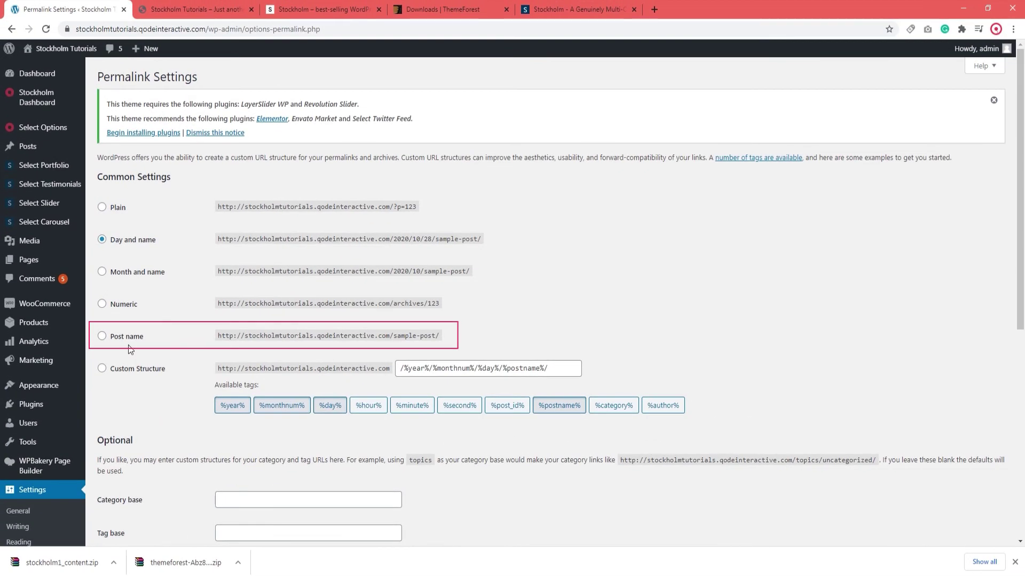
pyautogui.click(158, 276)
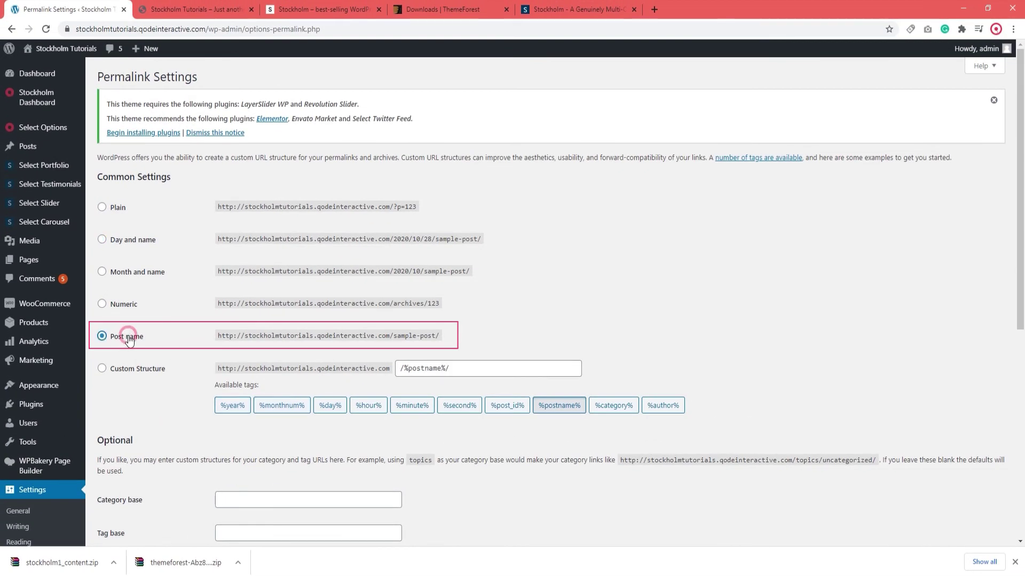
pyautogui.scroll(-7, 536, 332)
pyautogui.click(145, 492)
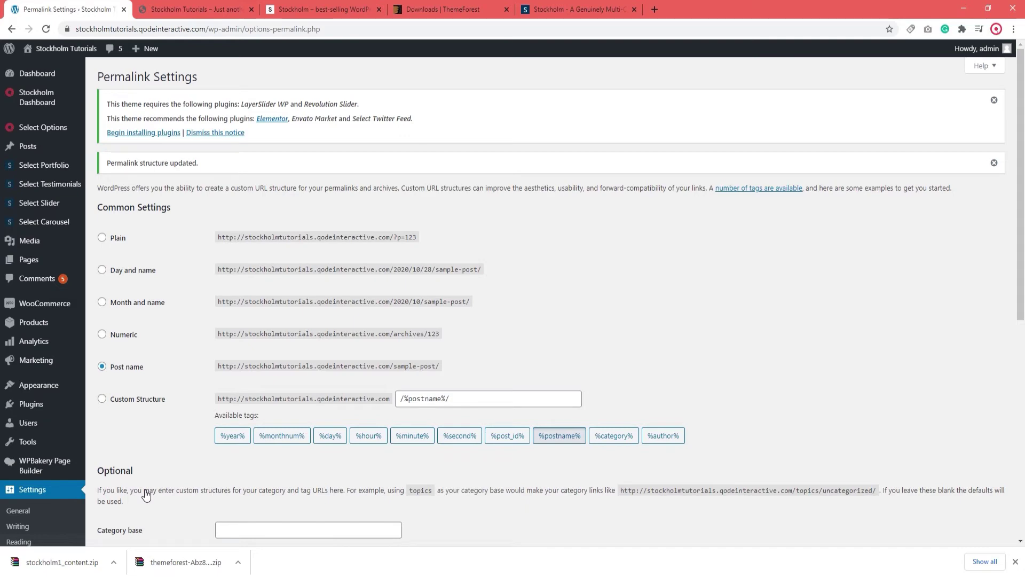
# Reload the front-end homepage, then return to the Permalink Settings page.
pyautogui.click(197, 9)
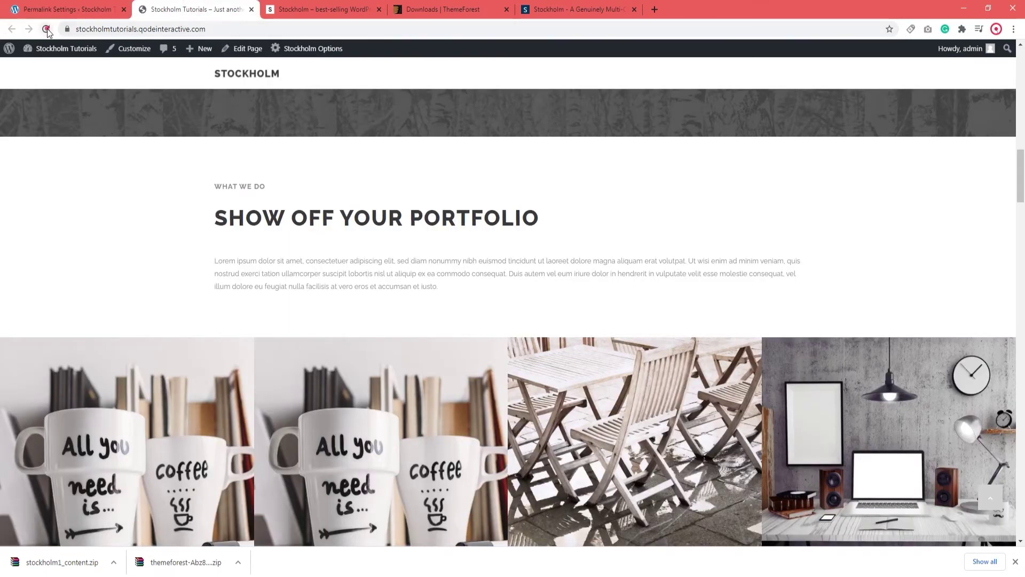
pyautogui.click(46, 28)
pyautogui.scroll(15, 714, 390)
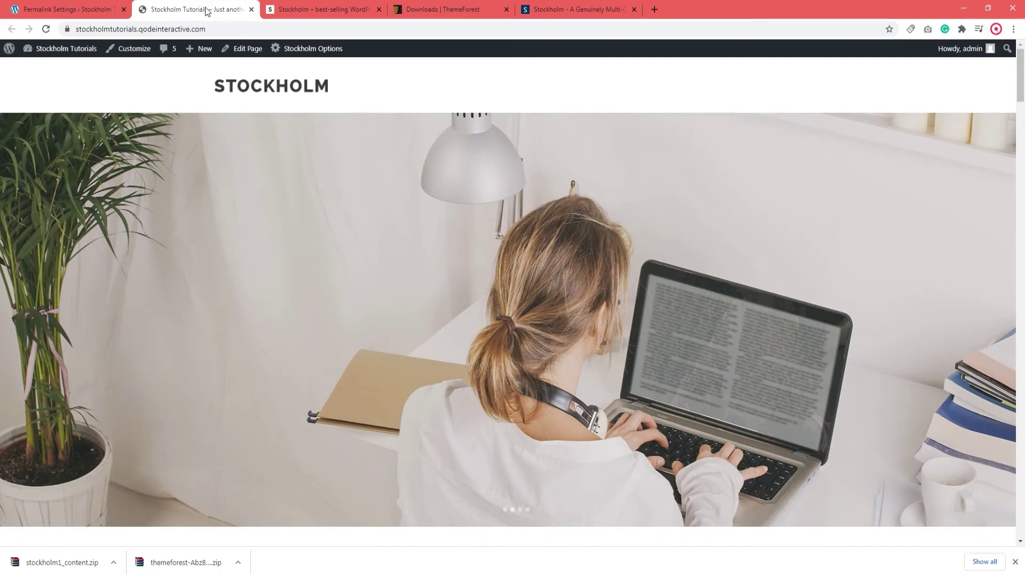
pyautogui.click(80, 9)
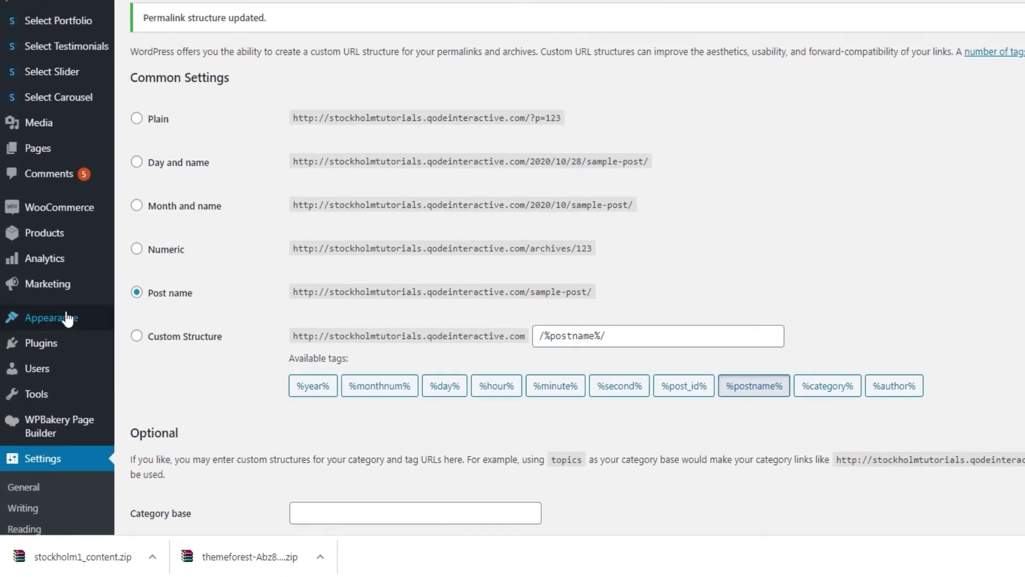
# Load top_menu into the Menus editor.
pyautogui.moveTo(34, 384)
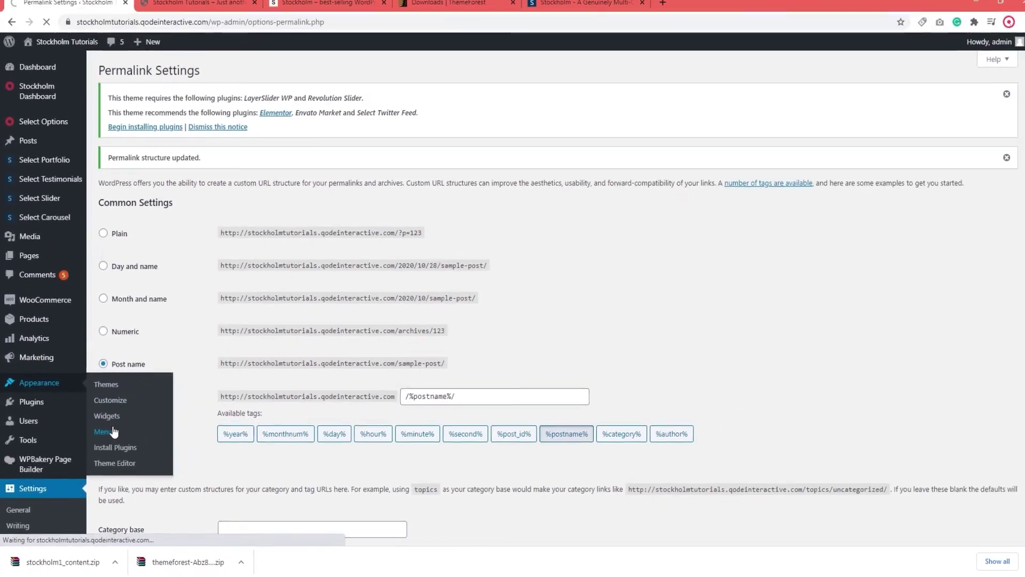
pyautogui.click(140, 375)
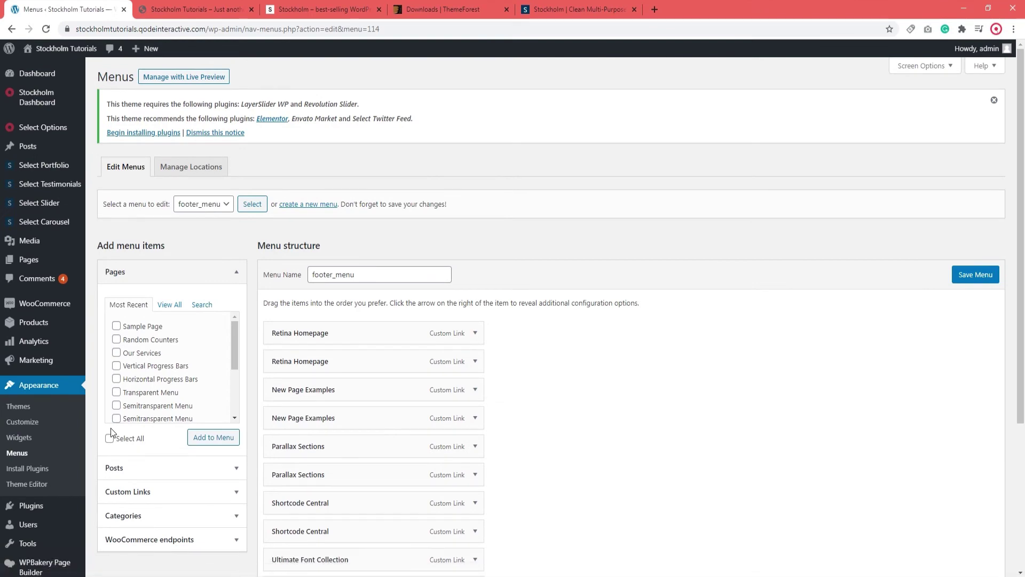
pyautogui.click(198, 207)
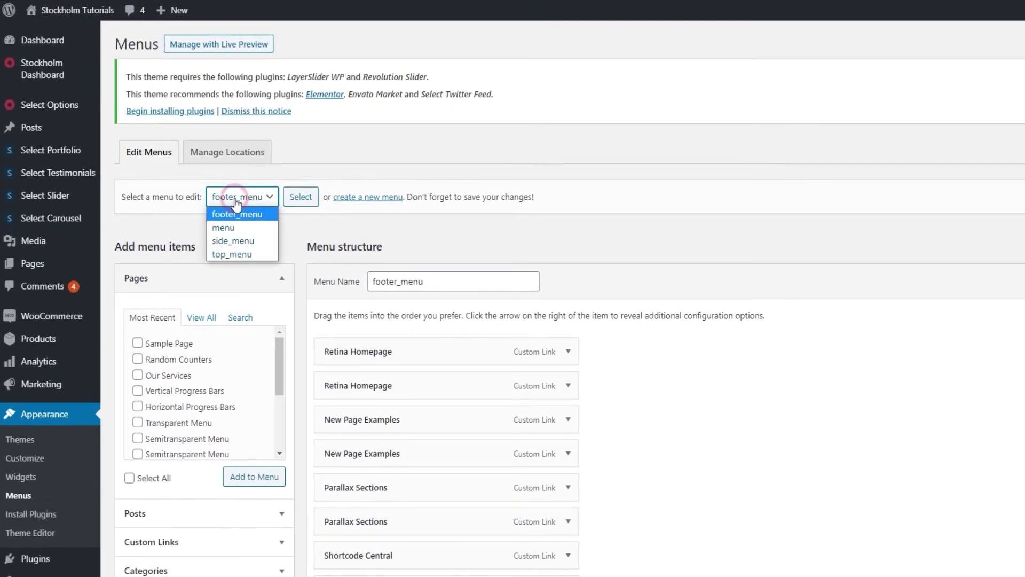
pyautogui.click(239, 254)
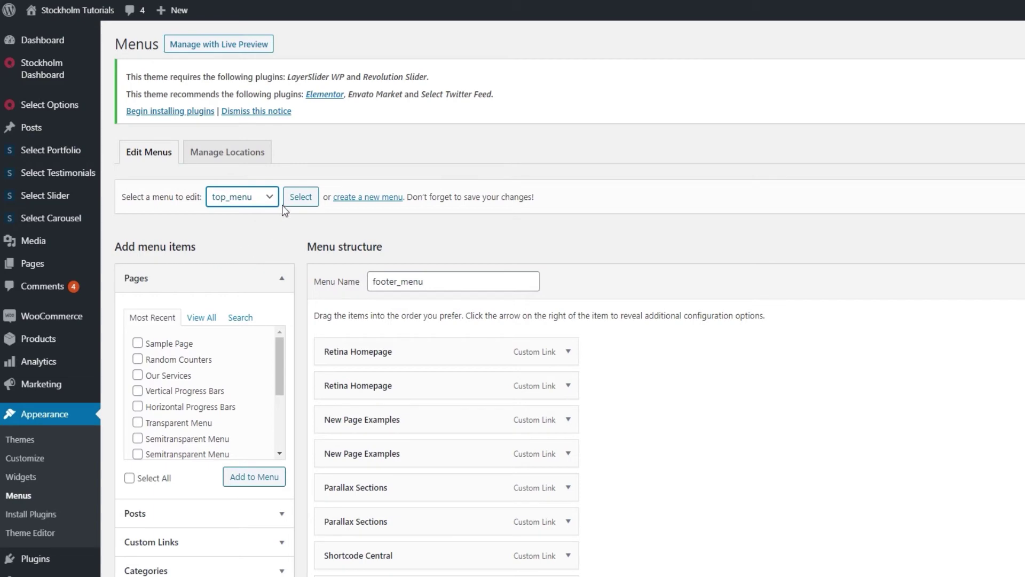
pyautogui.click(296, 197)
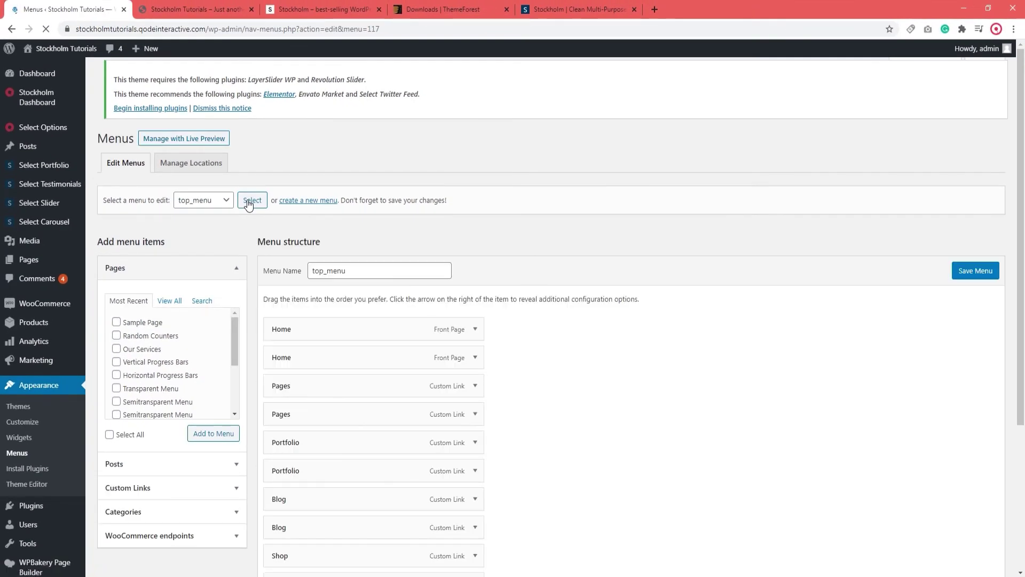
# Assign top_menu to Top Navigation and Mobile Navigation, save it, and reload the front page.
pyautogui.scroll(-4, 822, 440)
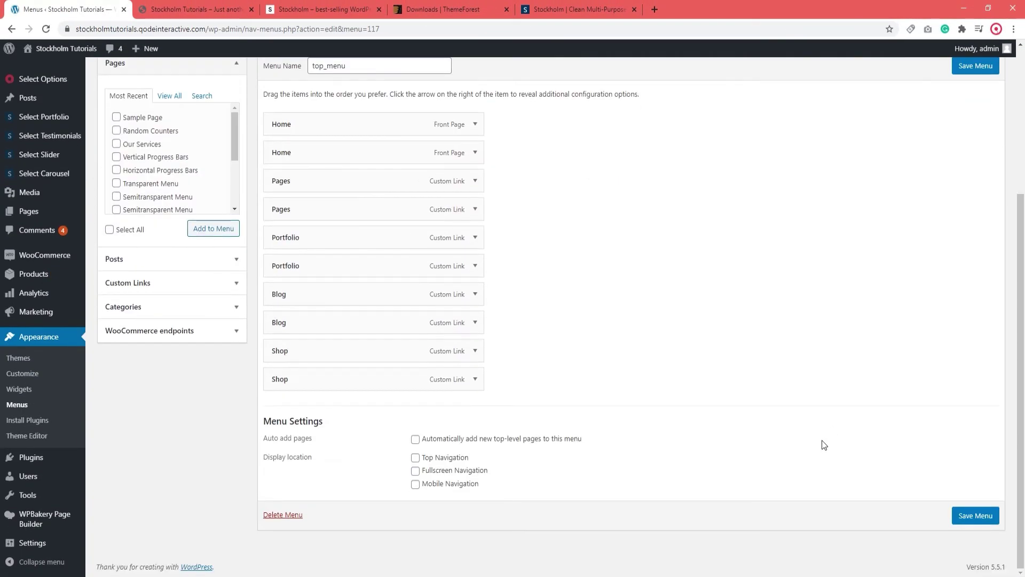
pyautogui.click(456, 458)
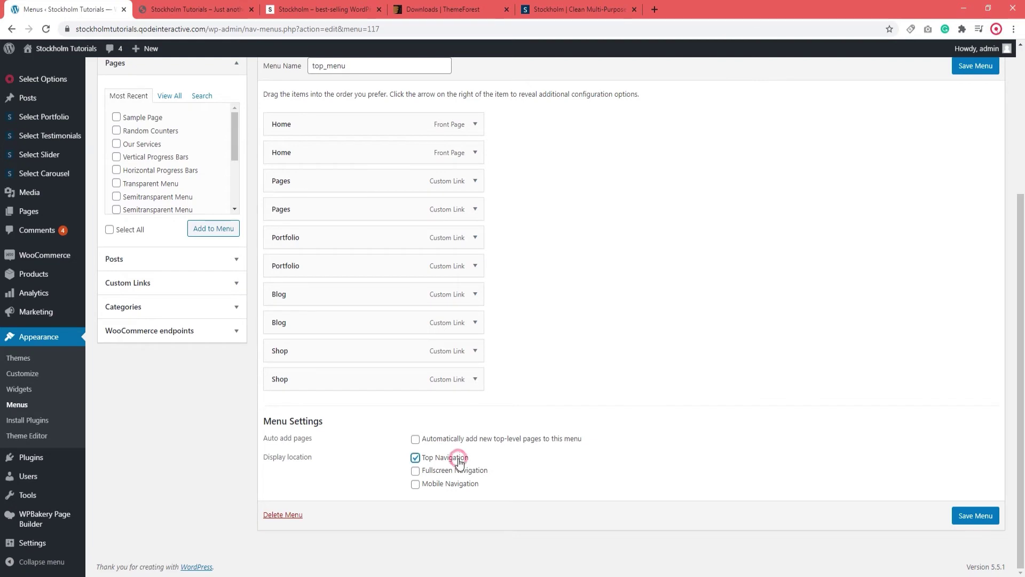
pyautogui.click(451, 485)
pyautogui.click(987, 518)
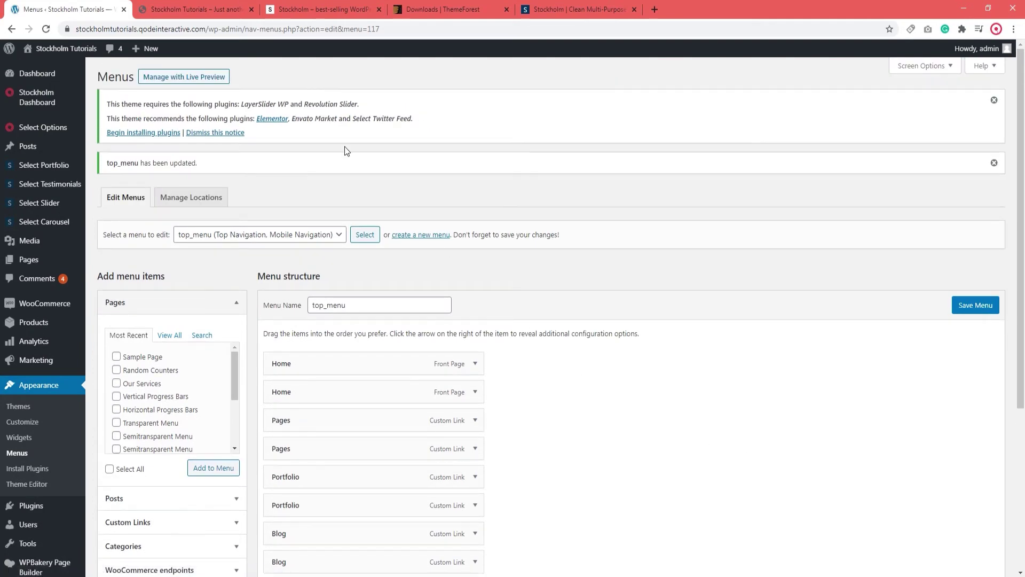
pyautogui.click(186, 16)
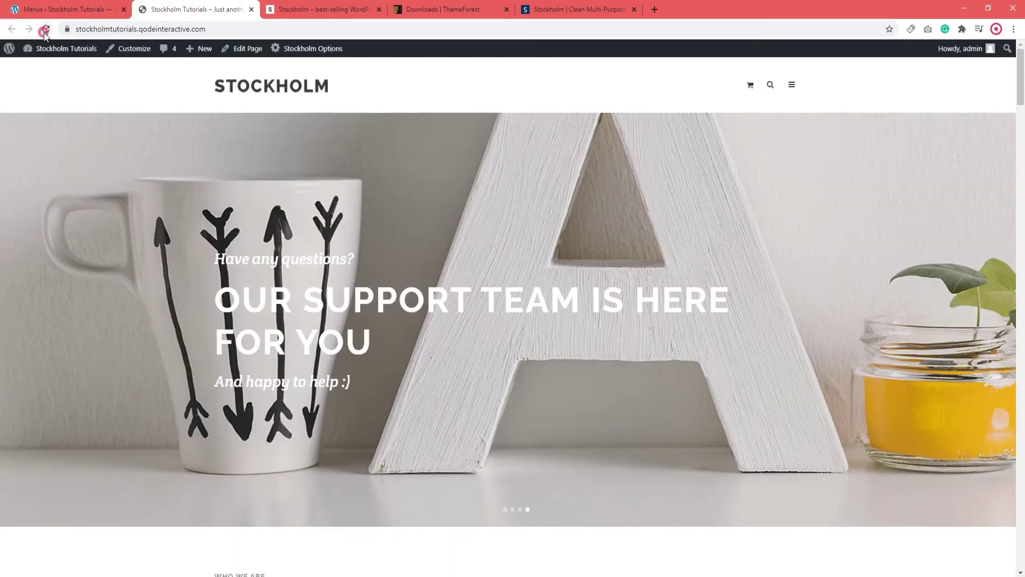
pyautogui.click(46, 30)
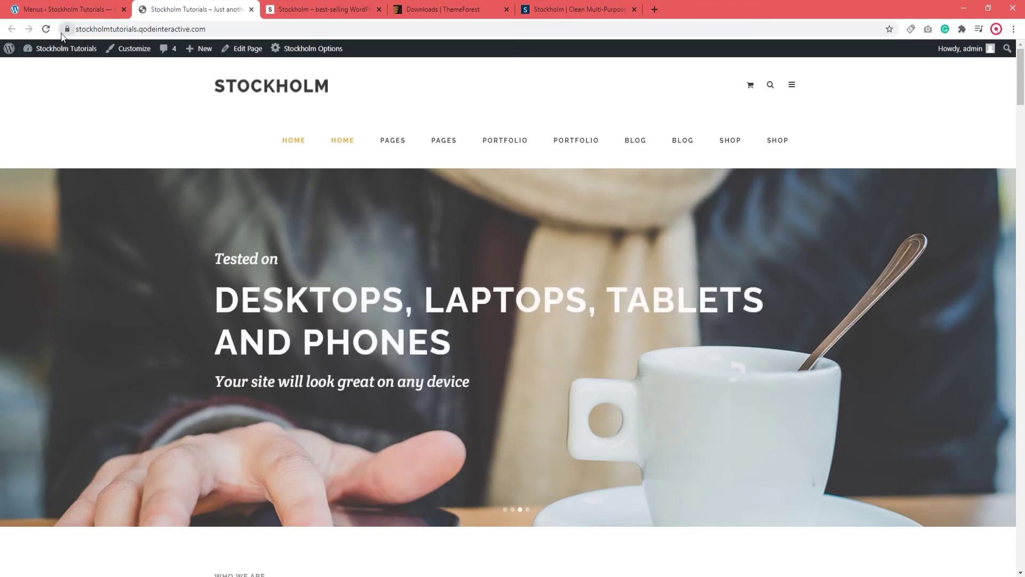
# After checking the homepage's navigation bar, go back to the Menus admin page.
pyautogui.click(58, 11)
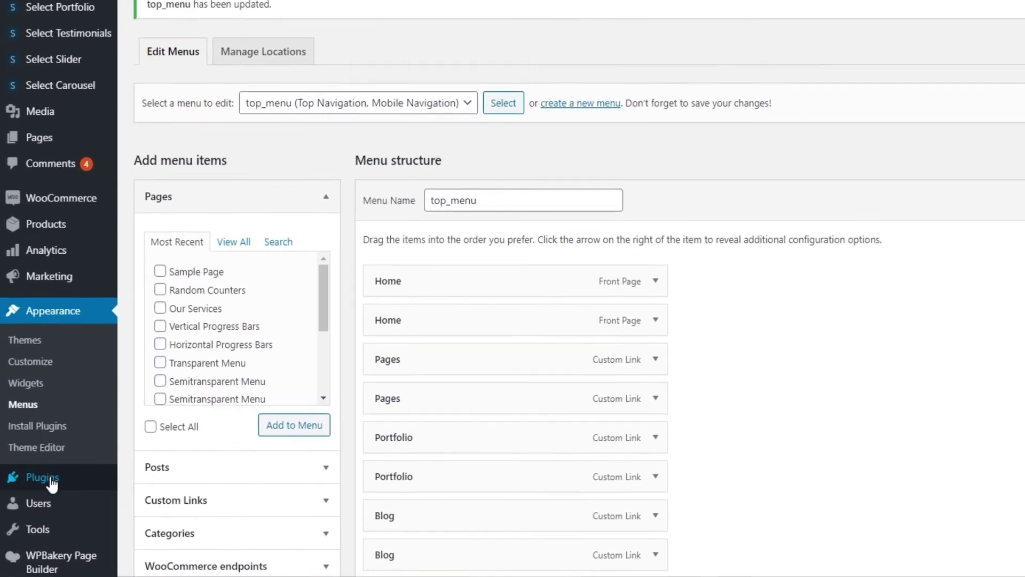
# Search for 'Quick Remove Menu HPThemes' and activate the hpthemes Quick remove menu item plugin.
pyautogui.moveTo(69, 511)
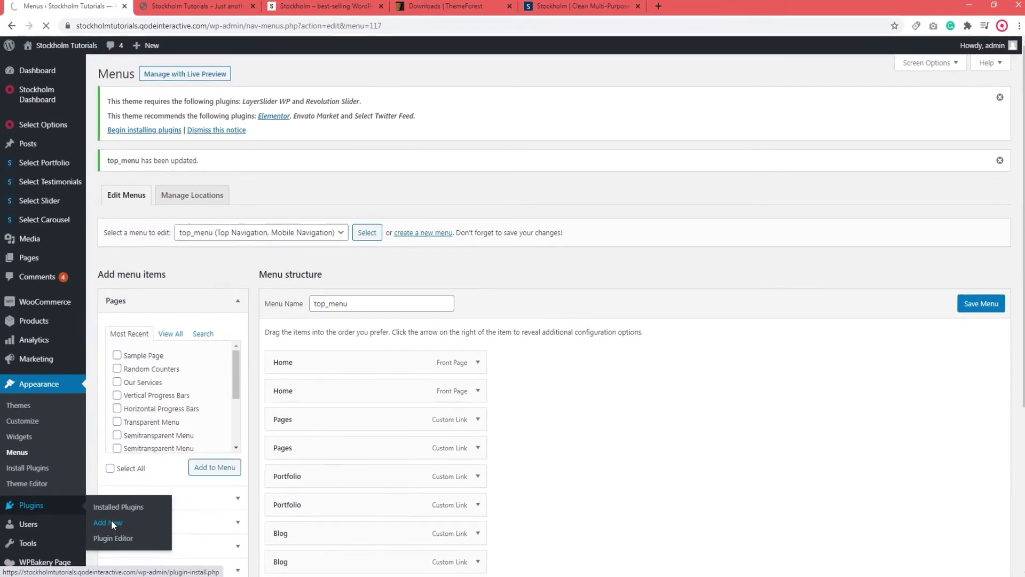
pyautogui.click(149, 499)
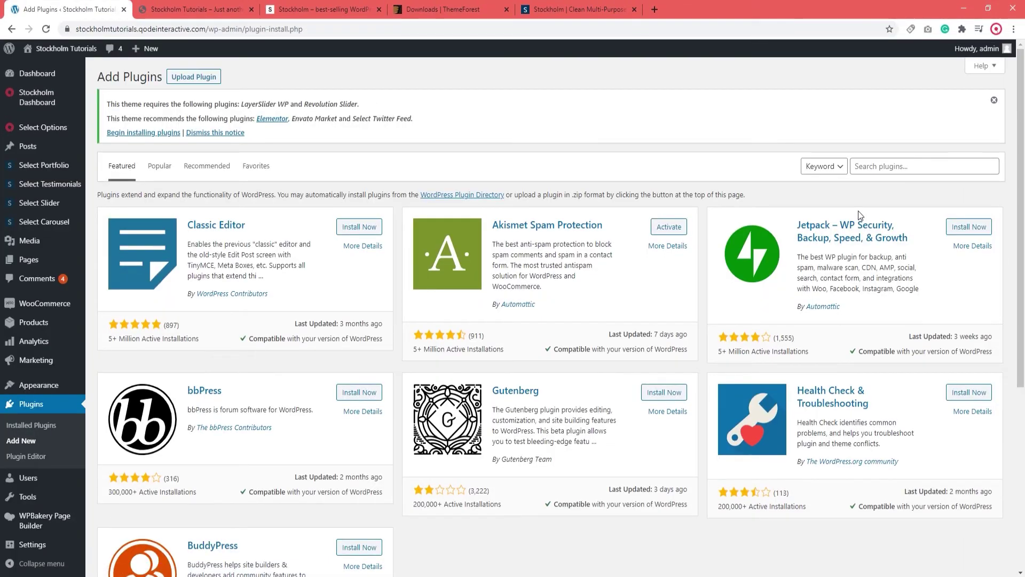
pyautogui.click(867, 167)
pyautogui.click(869, 206)
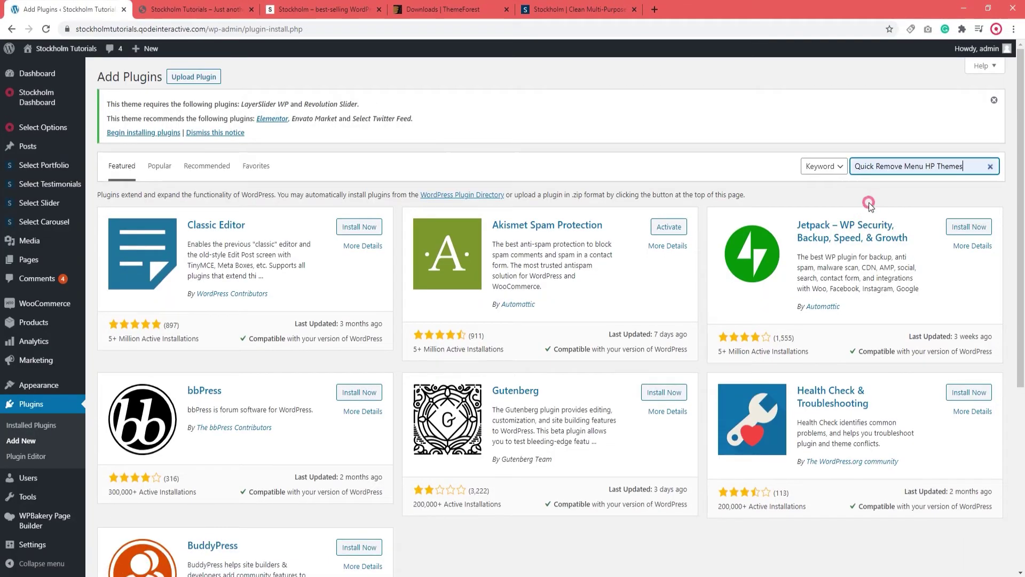
pyautogui.click(935, 167)
pyautogui.press('BackSpace')
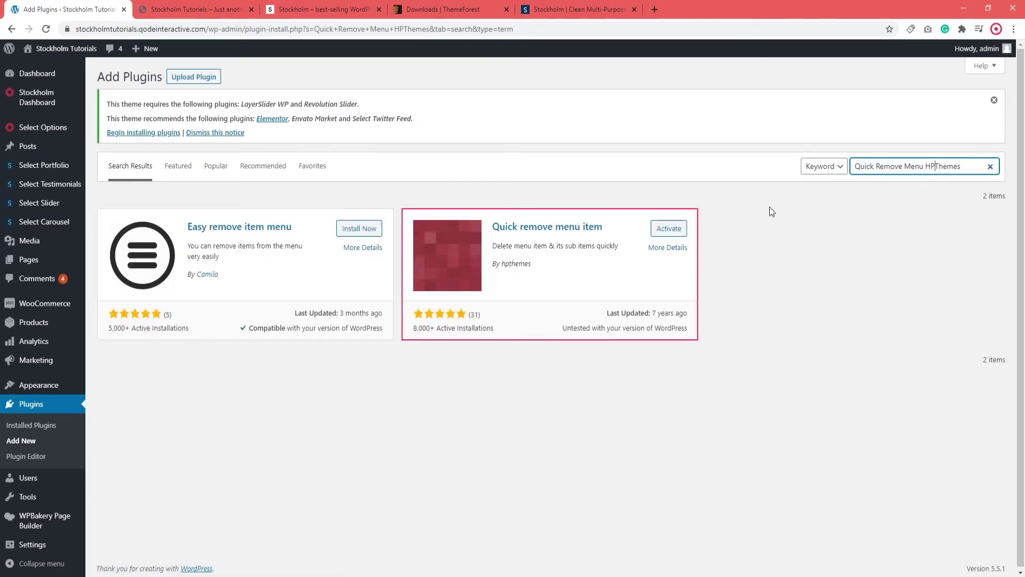
pyautogui.click(673, 230)
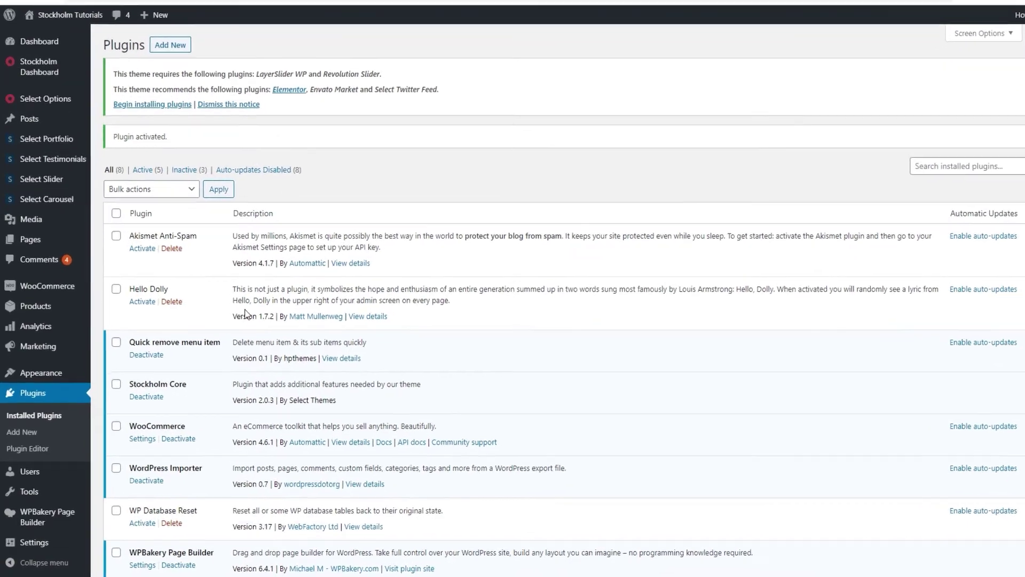
pyautogui.moveTo(32, 385)
# Delete the duplicate Home, Pages, Portfolio, Blog and Shop items from top_menu and save.
pyautogui.click(142, 376)
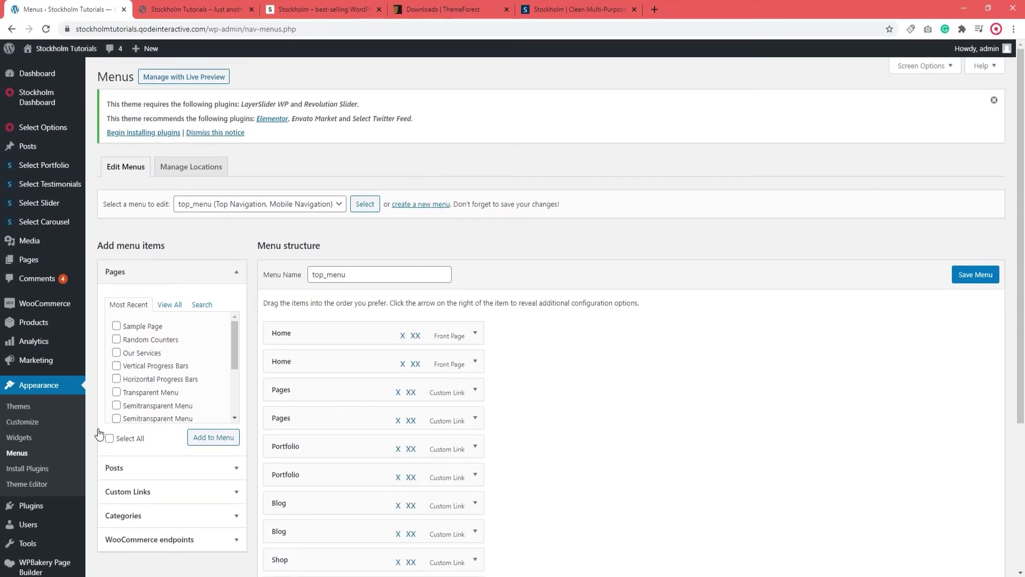
pyautogui.scroll(-2, 645, 367)
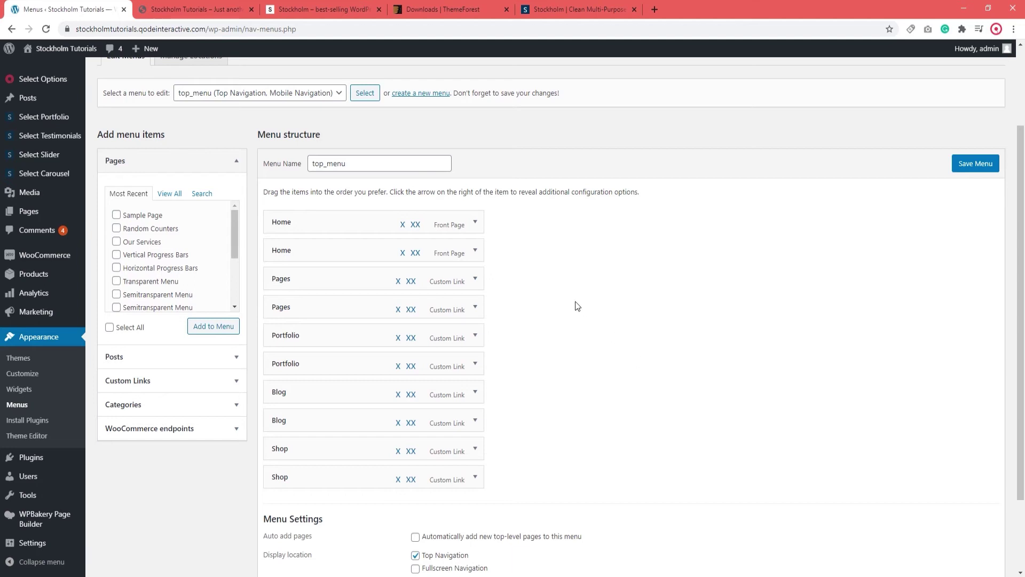
pyautogui.click(404, 255)
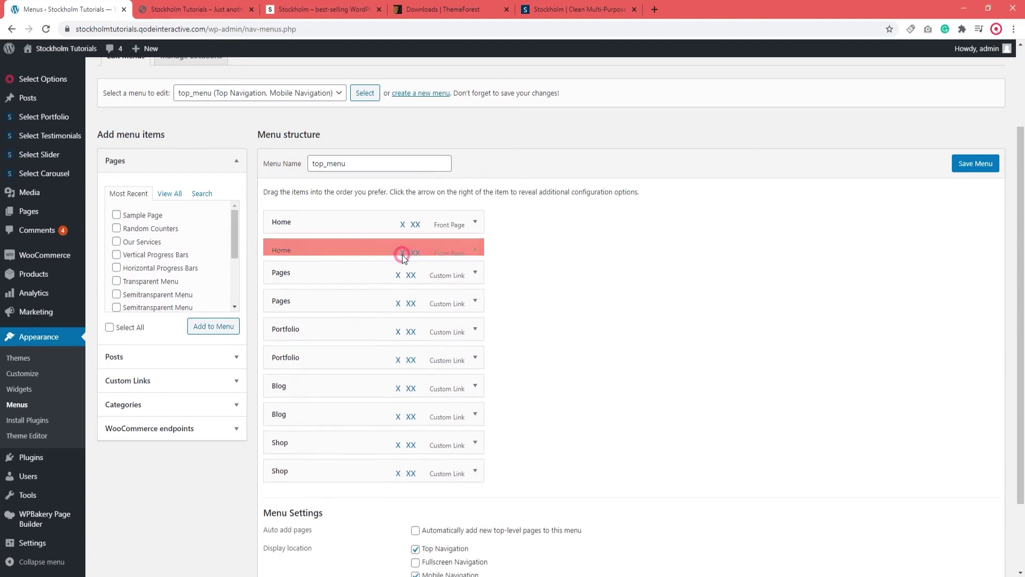
pyautogui.click(399, 280)
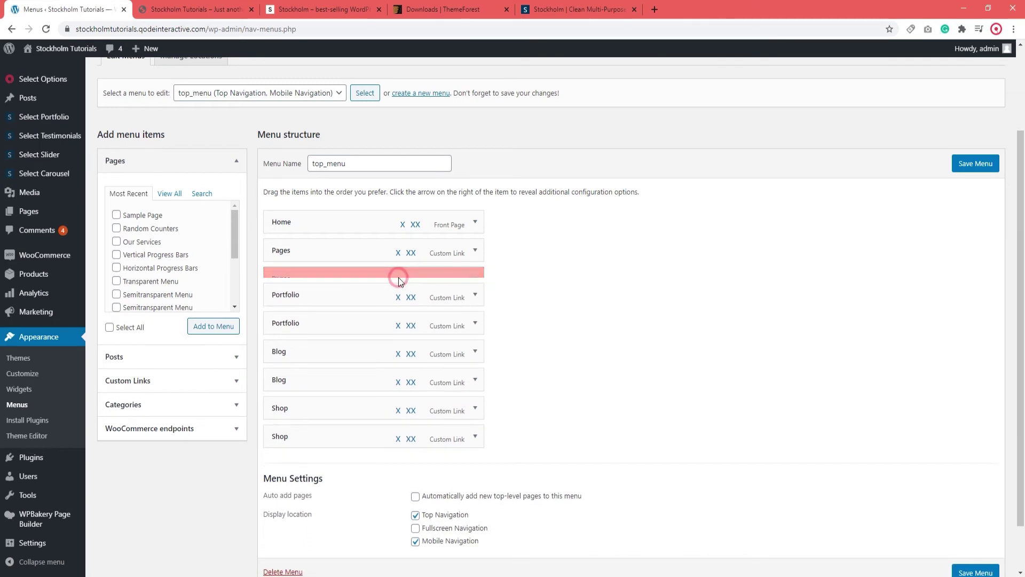
pyautogui.click(398, 310)
pyautogui.scroll(1, 395, 328)
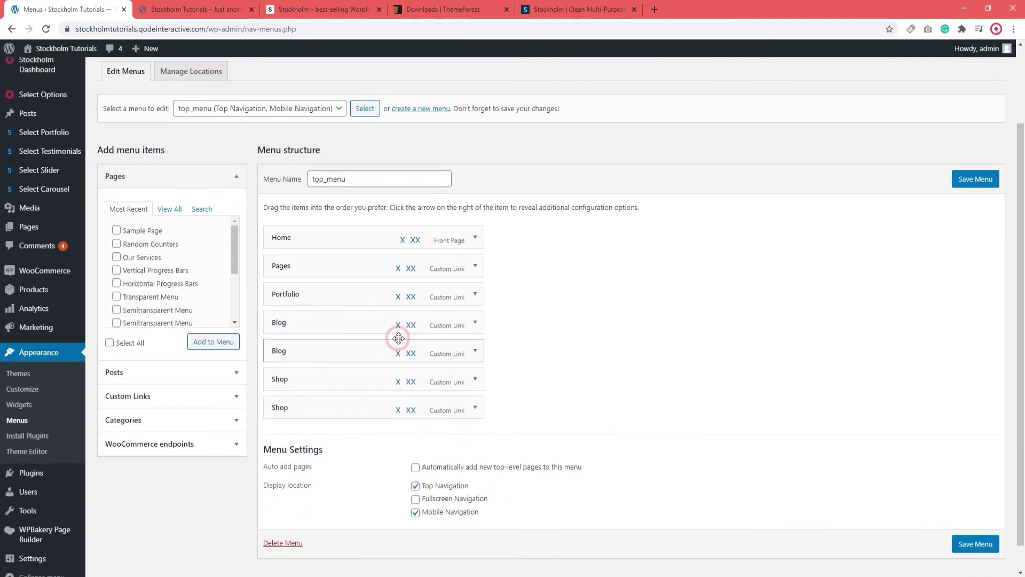
pyautogui.click(397, 353)
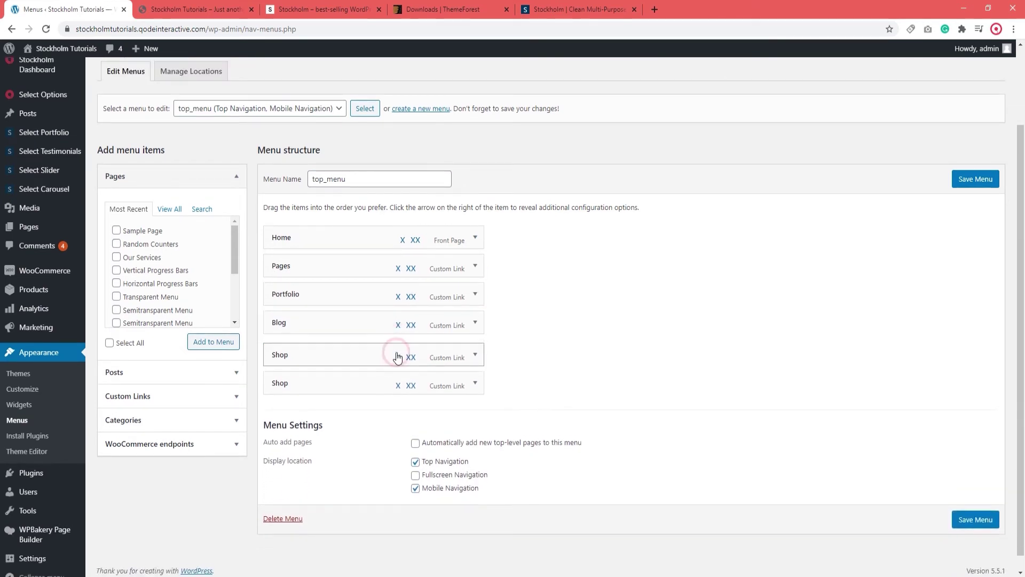
pyautogui.click(397, 381)
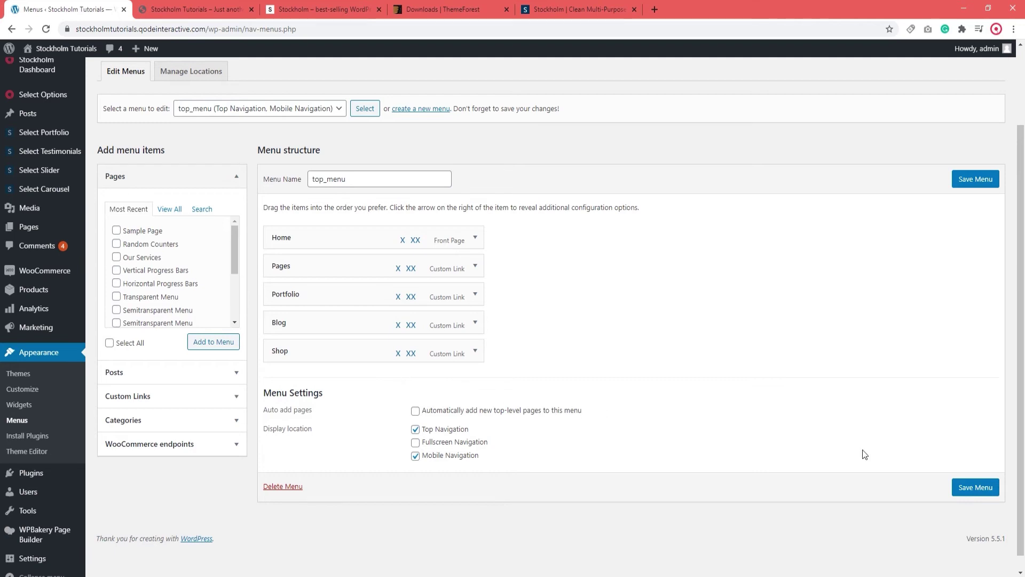
pyautogui.click(959, 488)
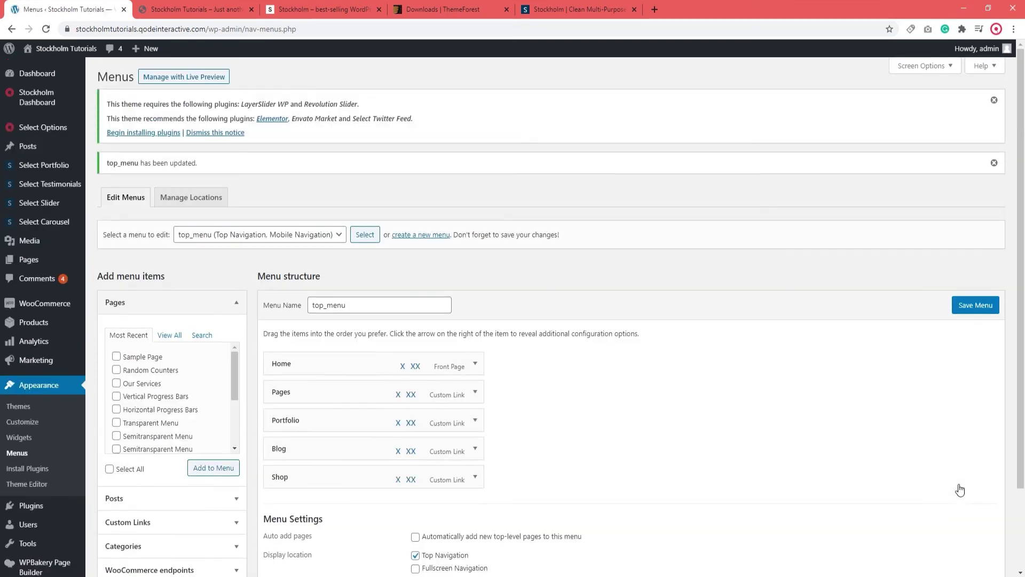
# Reload the live site to check the single-entry navigation and compare it with the Stockholm demo.
pyautogui.click(203, 9)
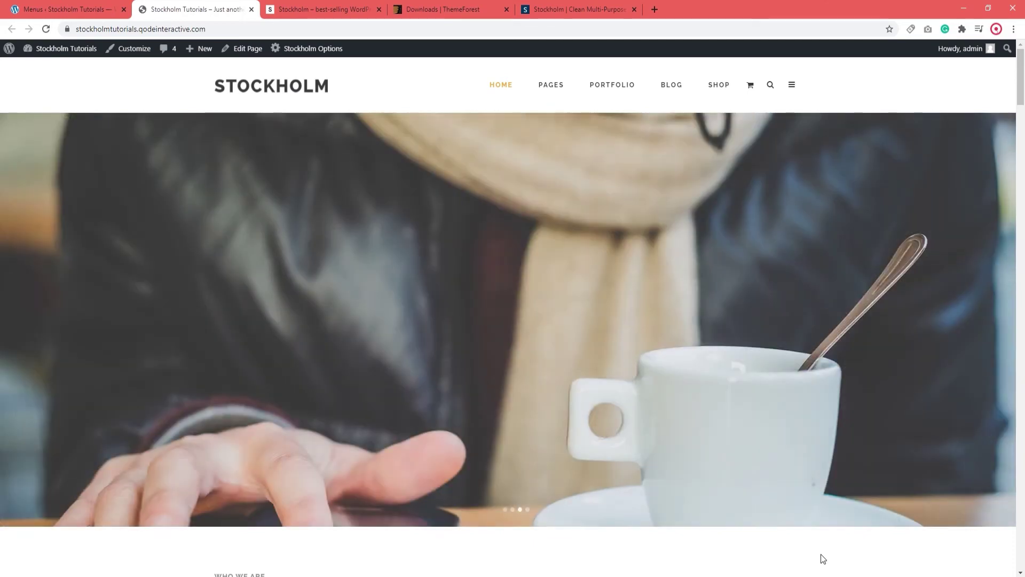
pyautogui.moveTo(587, 9); pyautogui.dragTo(330, 21)
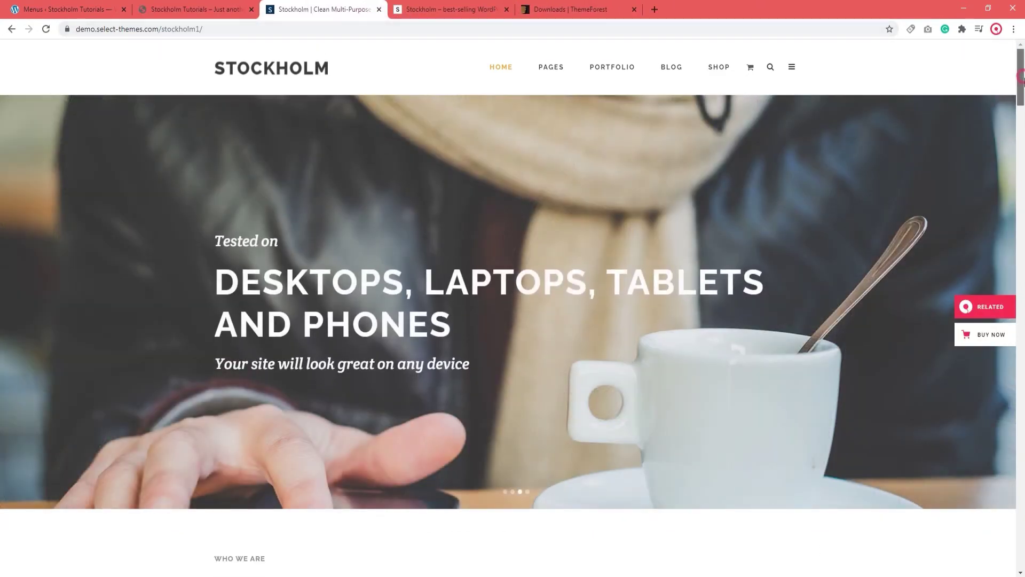
pyautogui.moveTo(1021, 87)
pyautogui.mouseDown()
pyautogui.moveTo(1023, 317)
pyautogui.moveTo(1017, 78)
pyautogui.mouseUp()
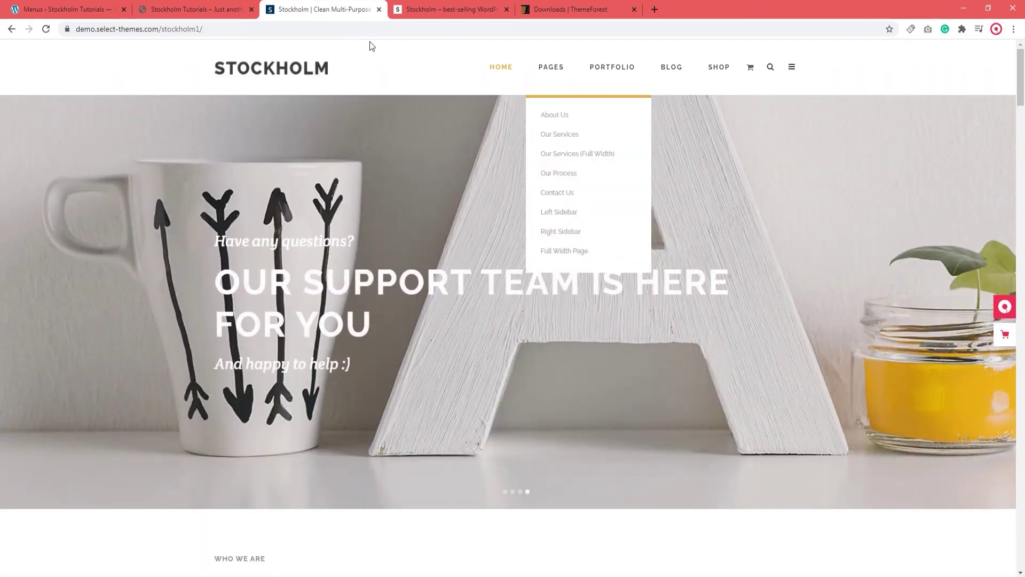
pyautogui.click(206, 10)
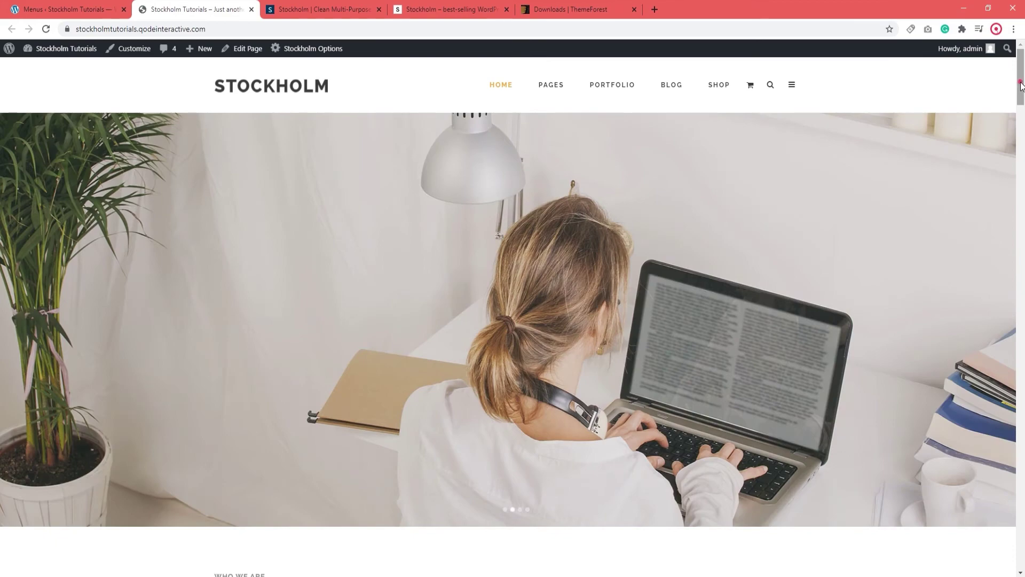
pyautogui.moveTo(1021, 86); pyautogui.dragTo(1023, 291)
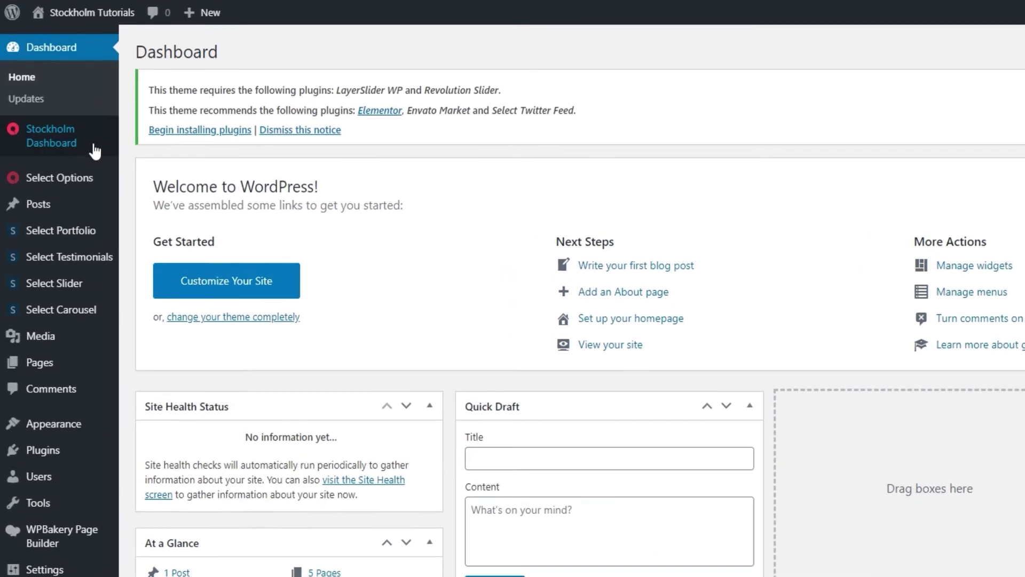
# Activate WooCommerce from the Anders demo's import window, then go to the installed plugins list.
pyautogui.moveTo(78, 145)
pyautogui.click(144, 175)
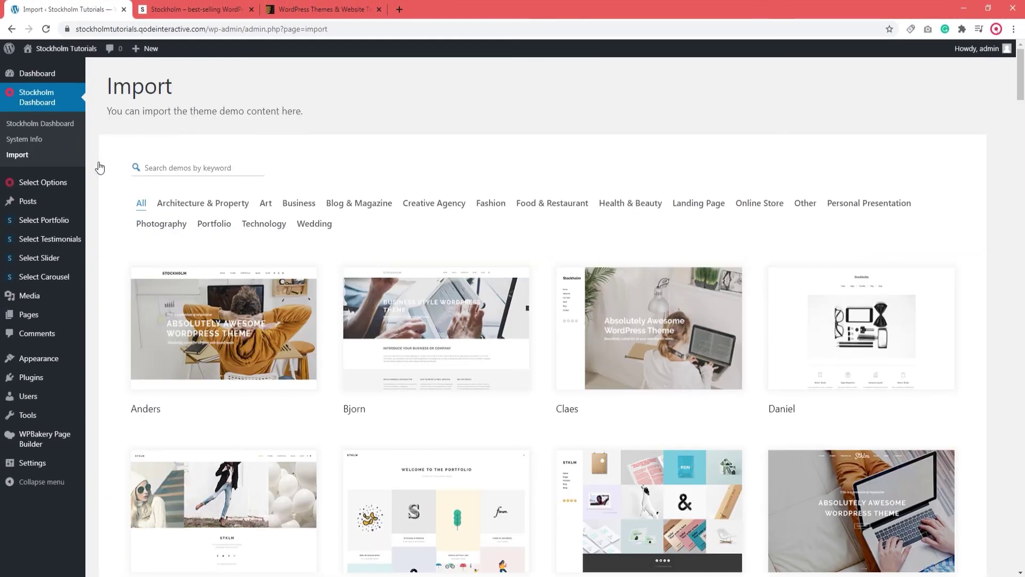
pyautogui.click(201, 322)
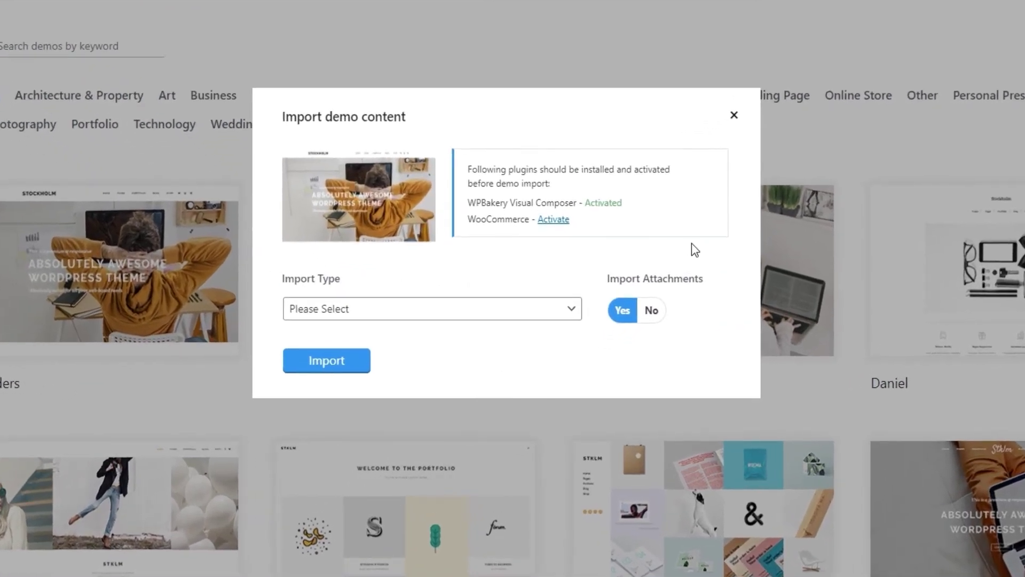
pyautogui.click(555, 221)
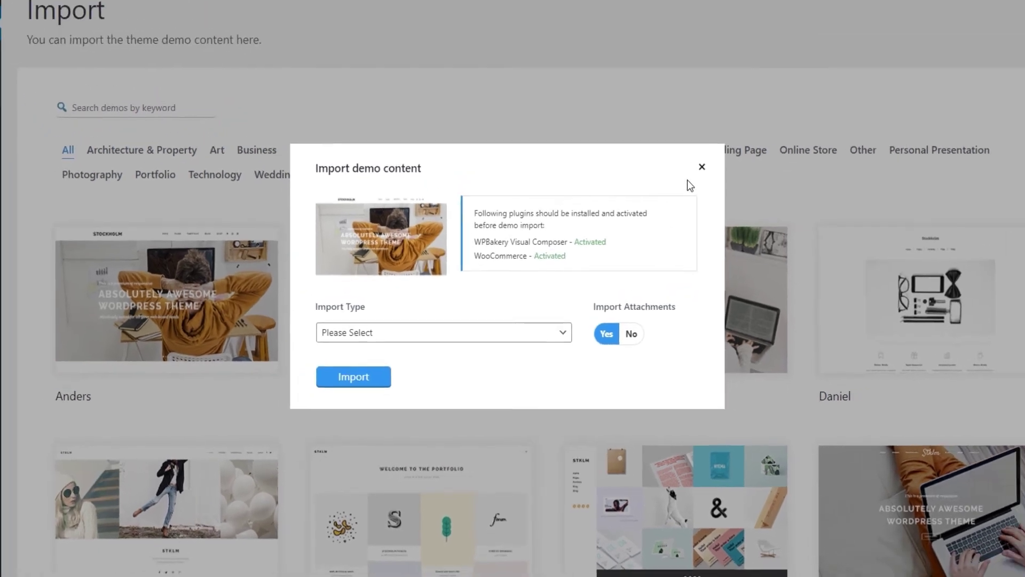
pyautogui.click(734, 115)
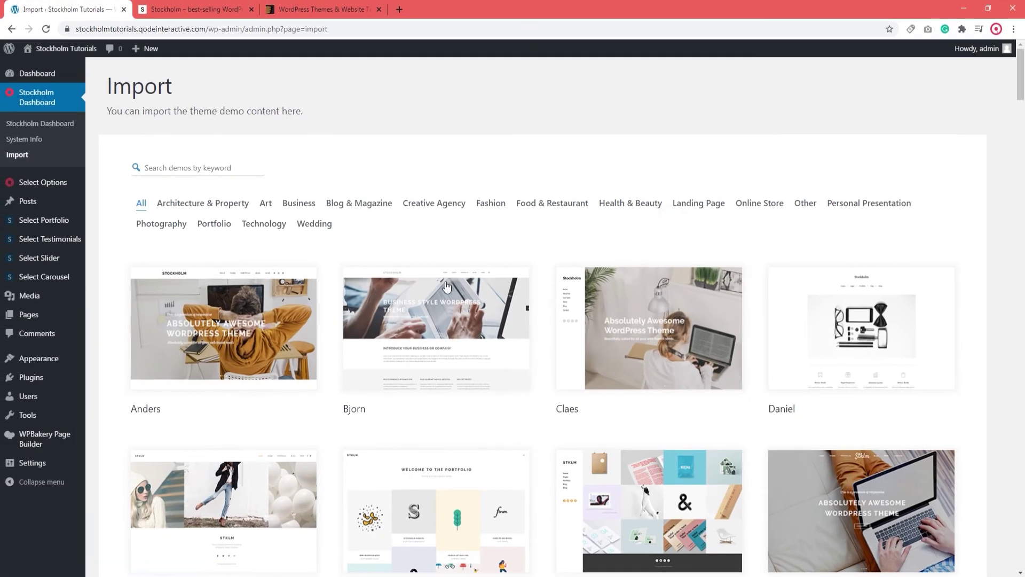
pyautogui.click(46, 378)
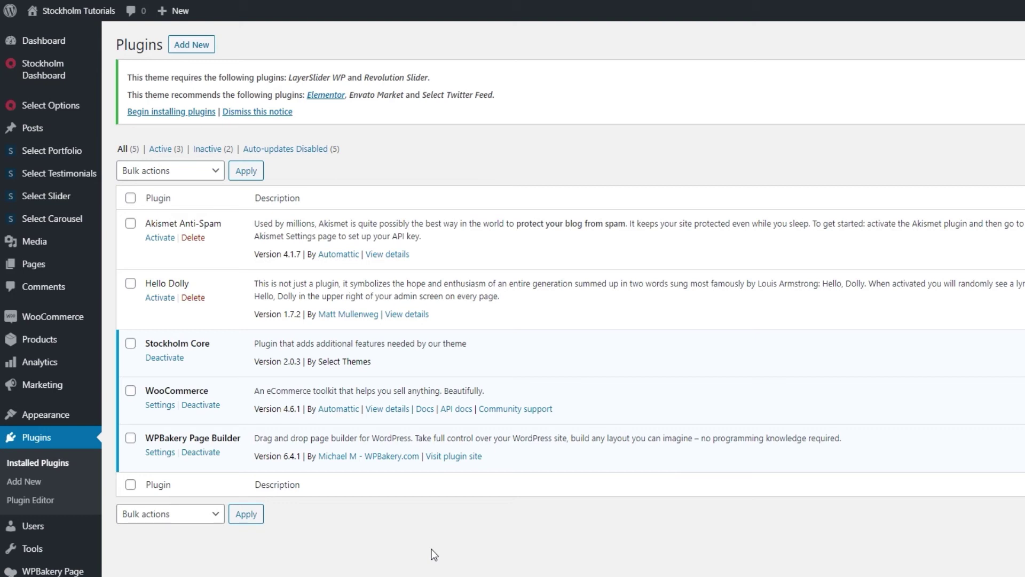
# Deactivate WPBakery Page Builder, leaving Stockholm Core and WooCommerce active.
pyautogui.click(203, 450)
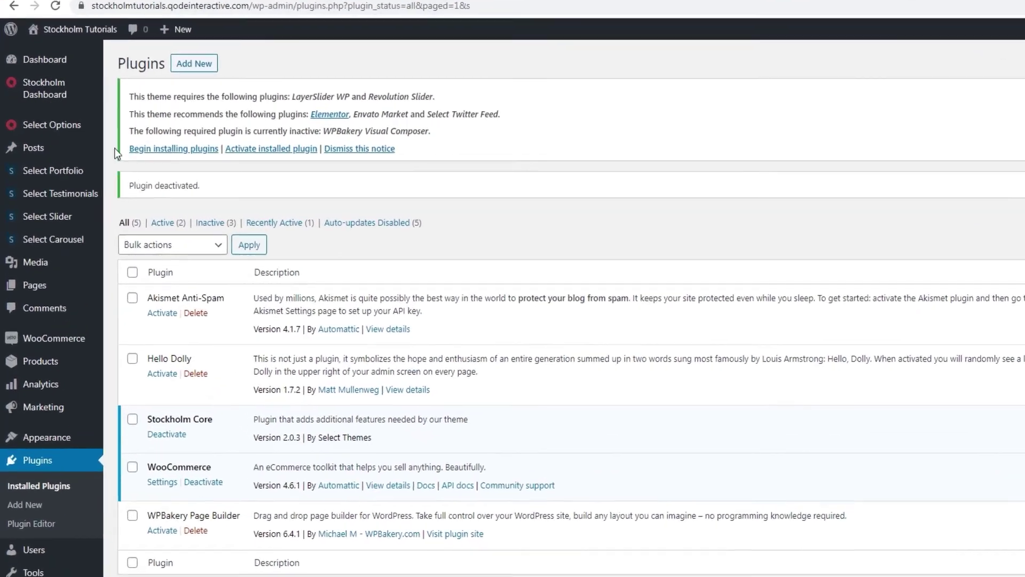
# On the Stockholm demo import page, choose to import All content for the Anders demo.
pyautogui.moveTo(78, 109)
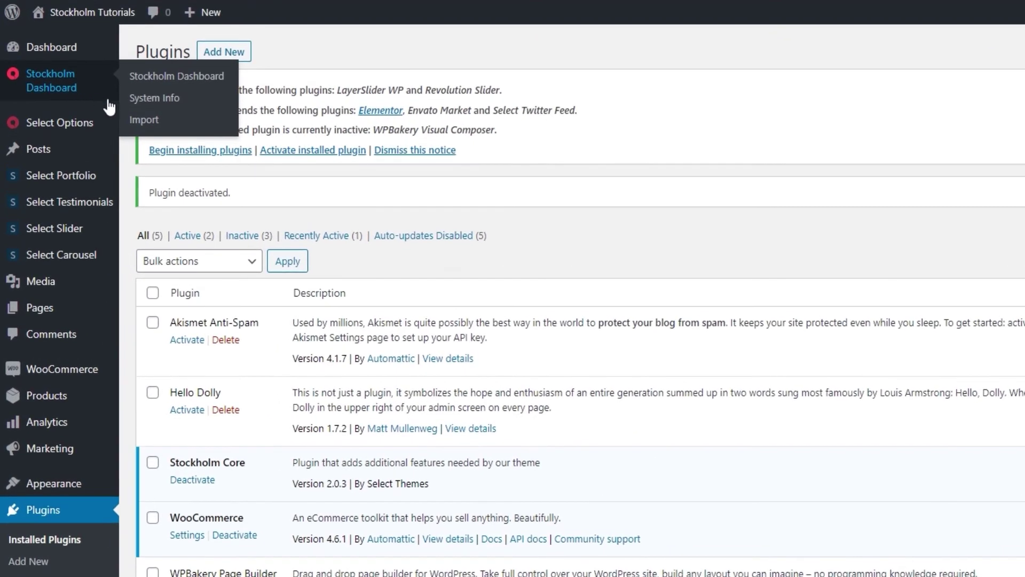
pyautogui.click(140, 119)
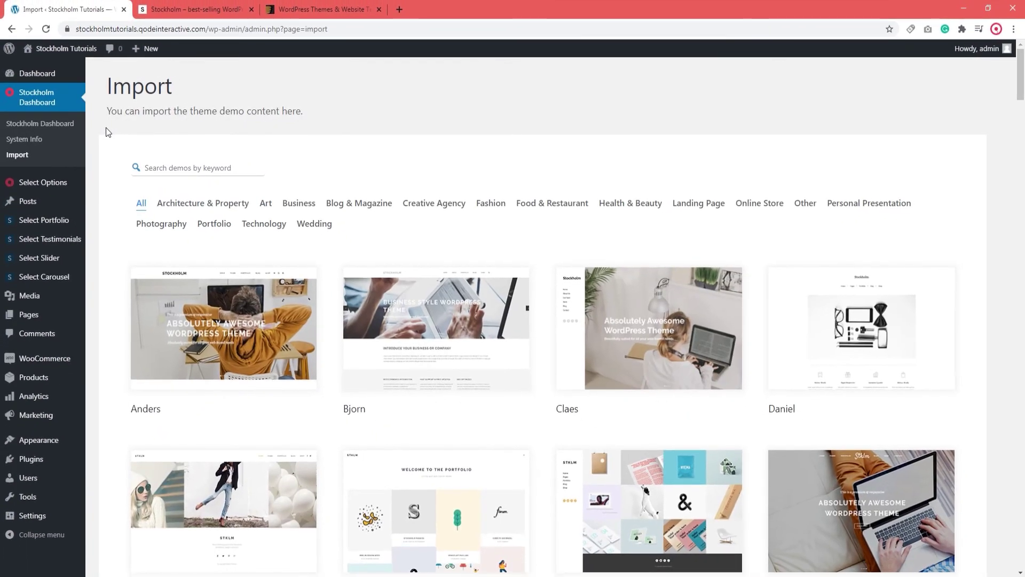
pyautogui.click(201, 300)
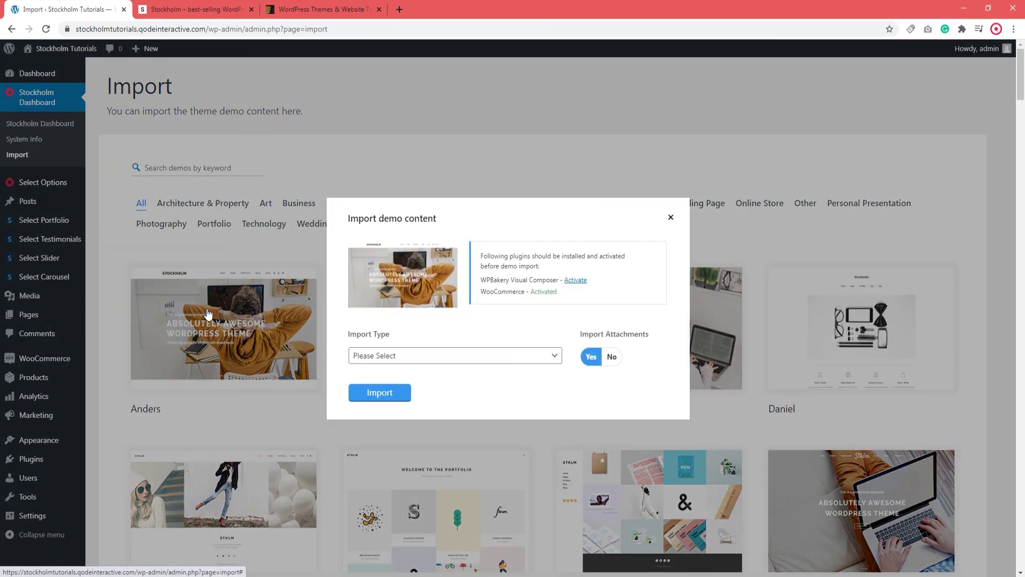
pyautogui.click(371, 353)
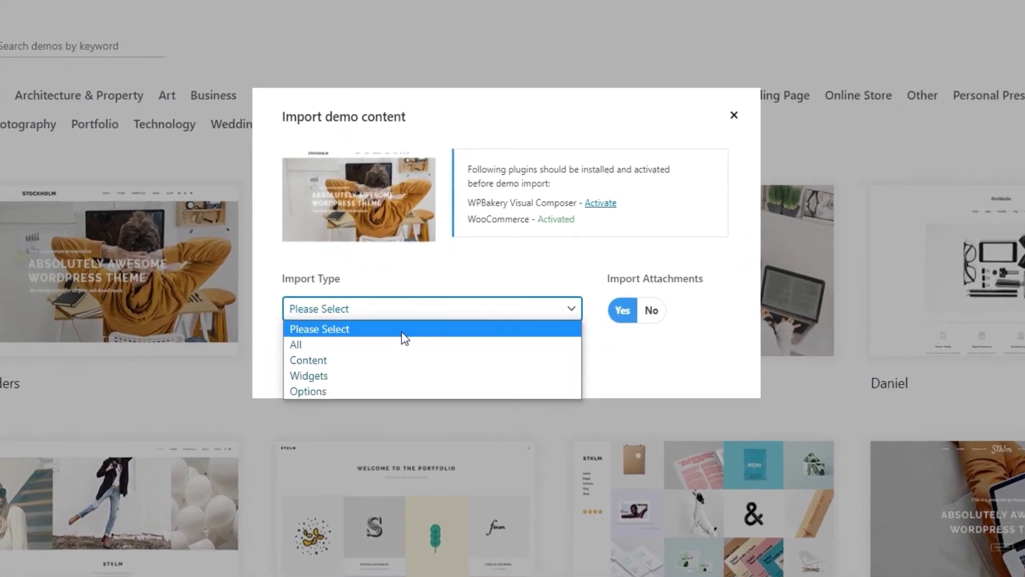
pyautogui.click(321, 344)
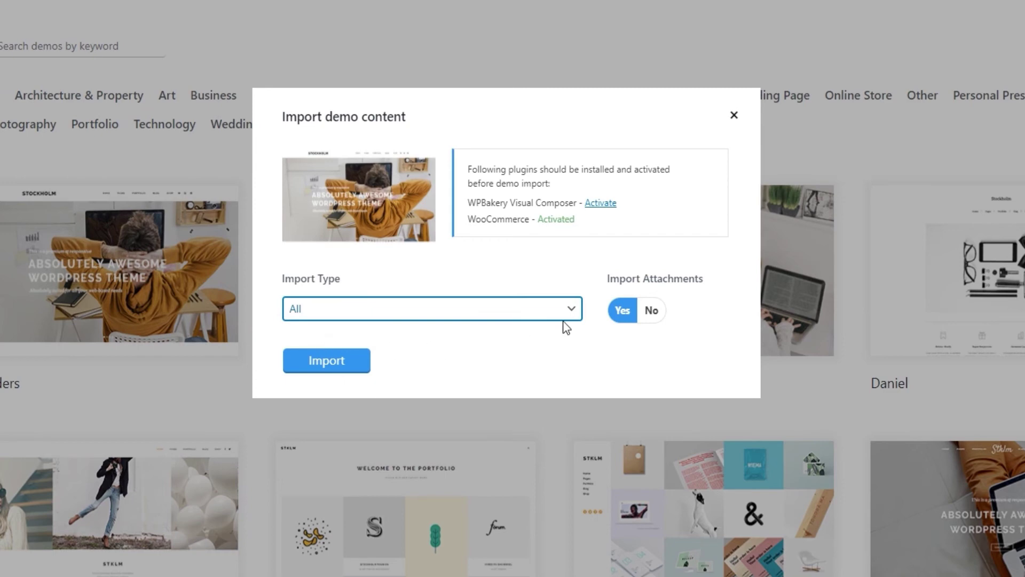
# Import the Anders demo with Import Attachments set to No, confirm, and close it at 100%.
pyautogui.click(651, 310)
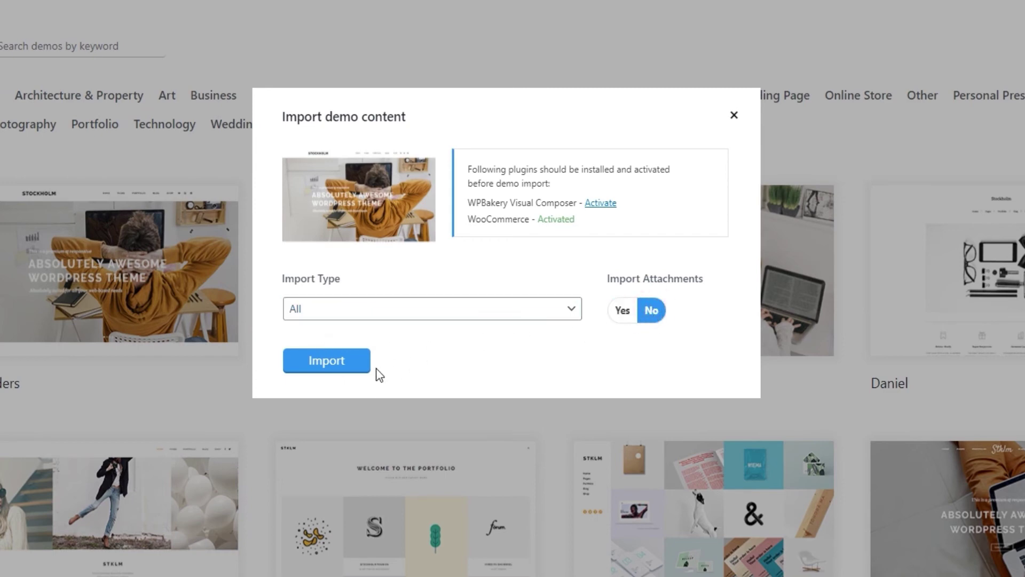
pyautogui.click(327, 363)
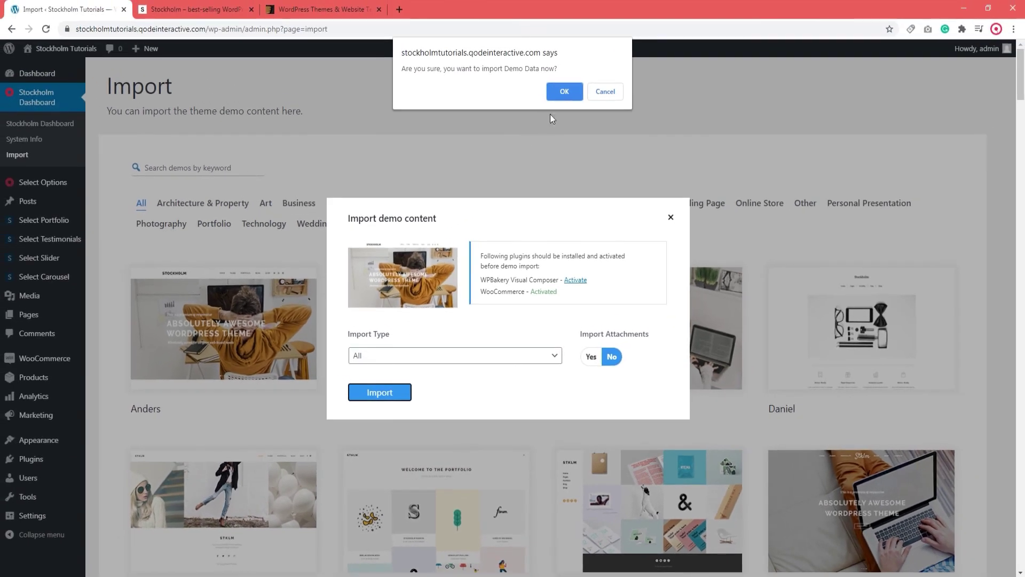
pyautogui.click(565, 94)
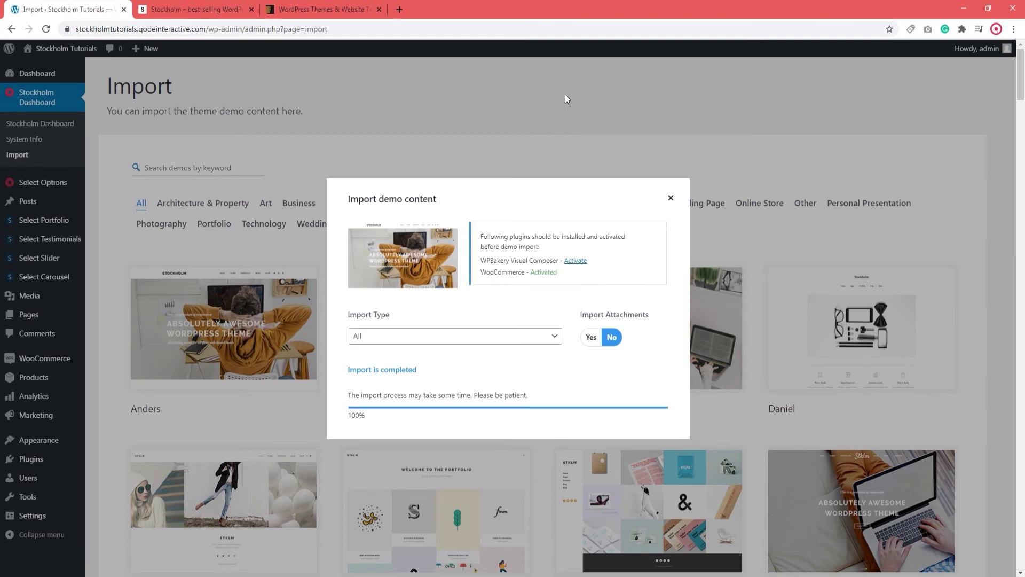
pyautogui.click(671, 199)
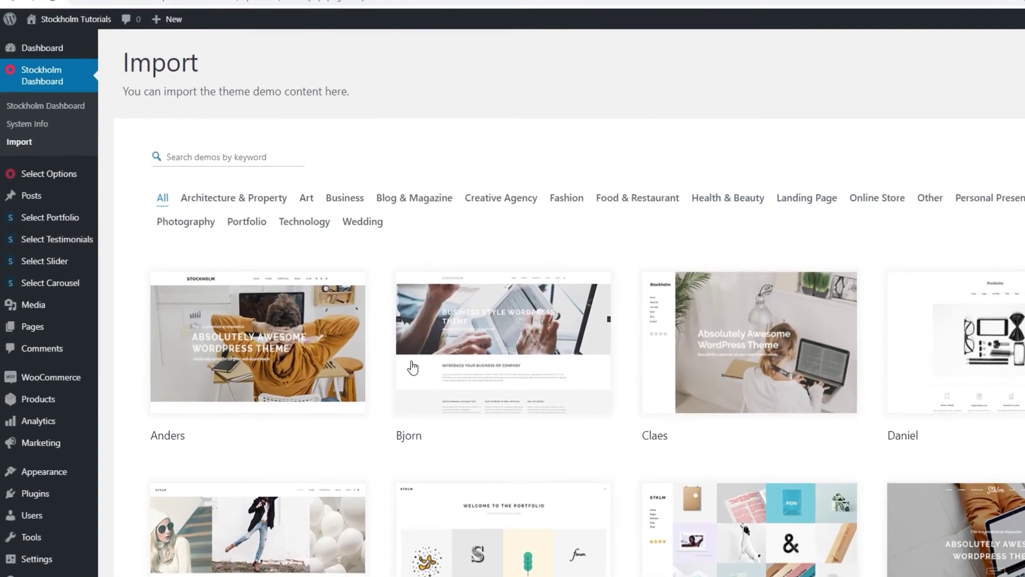
# Reactivate WPBakery Page Builder, then save Changes in the Stockholm theme's general Select Options.
pyautogui.click(61, 503)
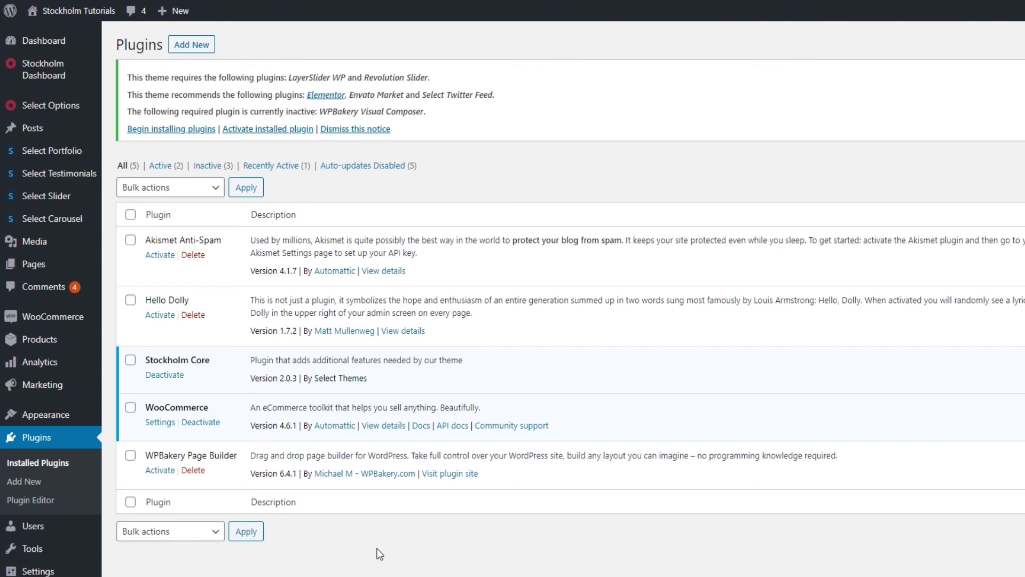
pyautogui.click(160, 470)
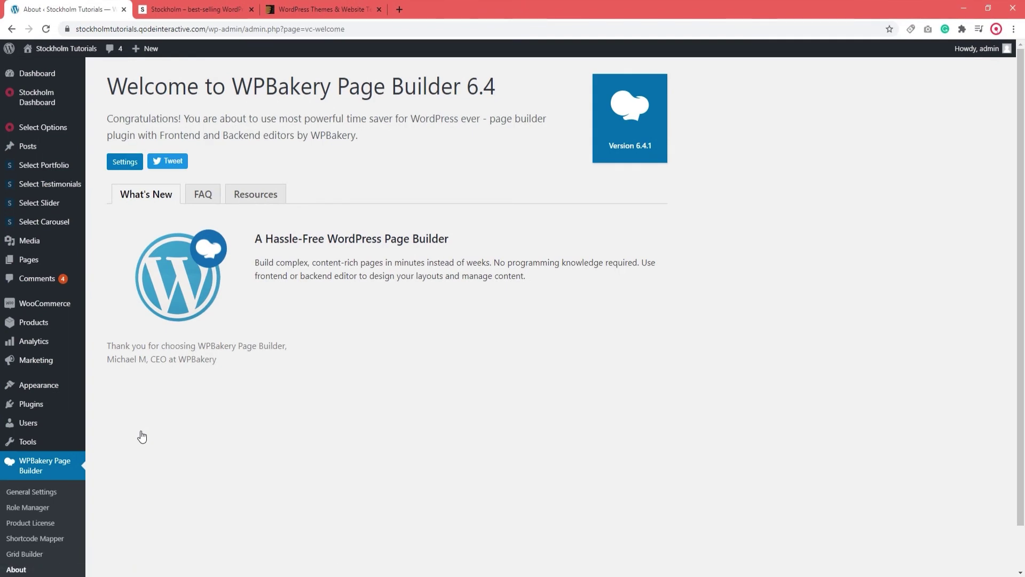
pyautogui.click(59, 107)
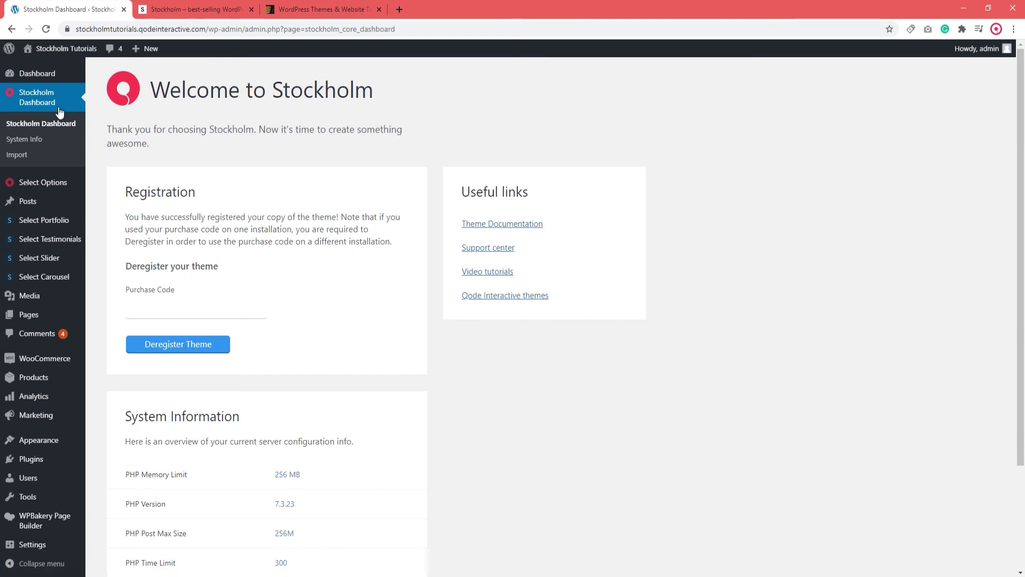
pyautogui.click(52, 180)
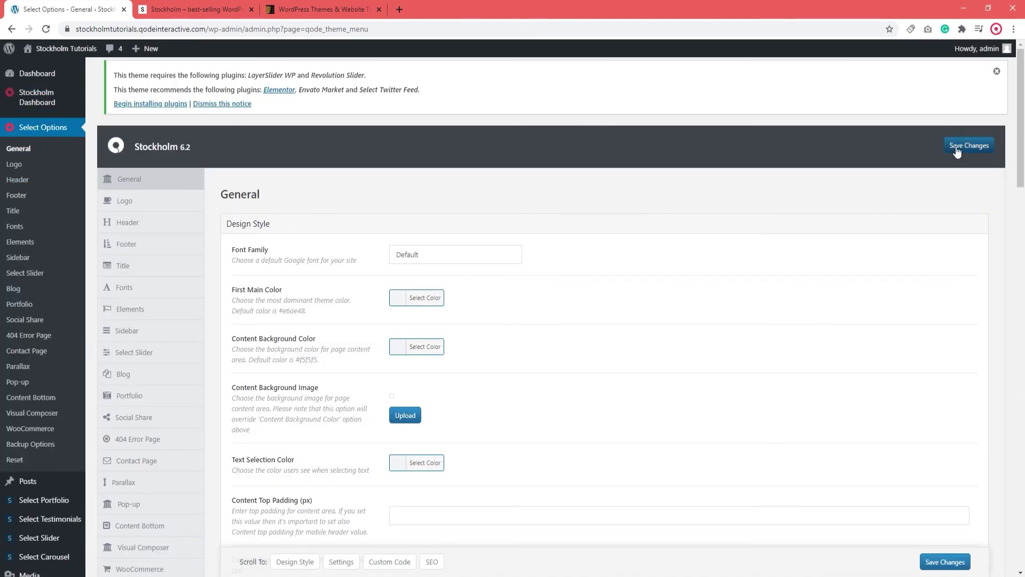
pyautogui.click(957, 150)
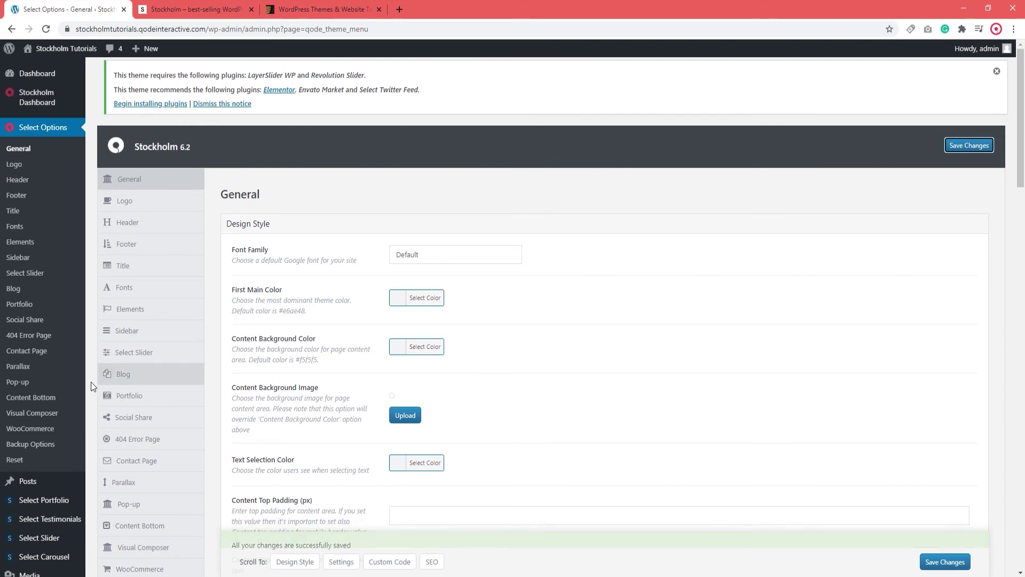
pyautogui.scroll(-4, 90, 388)
# Find Home Default on page 3 of Pages, open it in WPBakery, and finish the welcome popup.
pyautogui.click(67, 374)
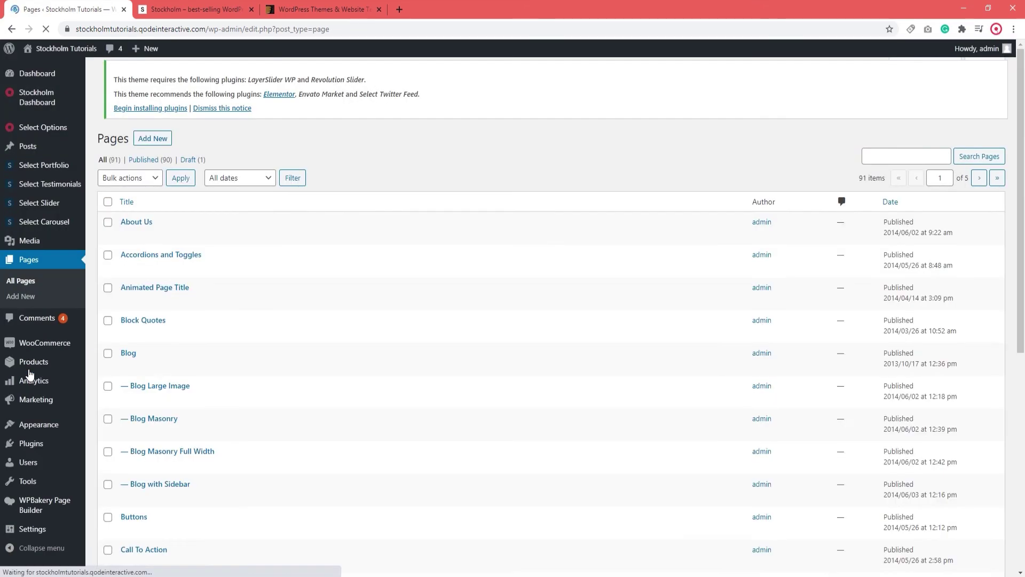
pyautogui.scroll(-7, 852, 412)
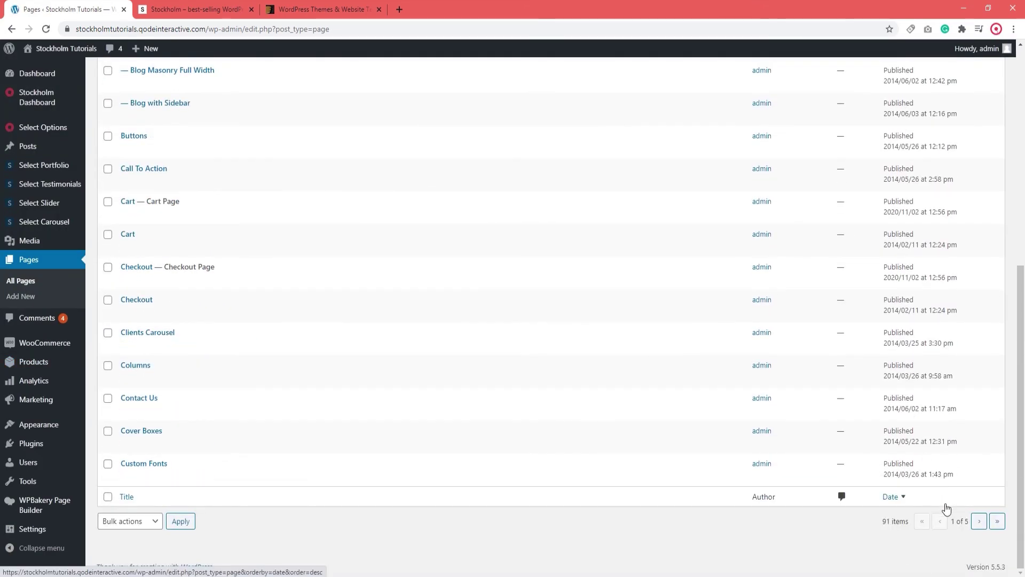
pyautogui.click(977, 521)
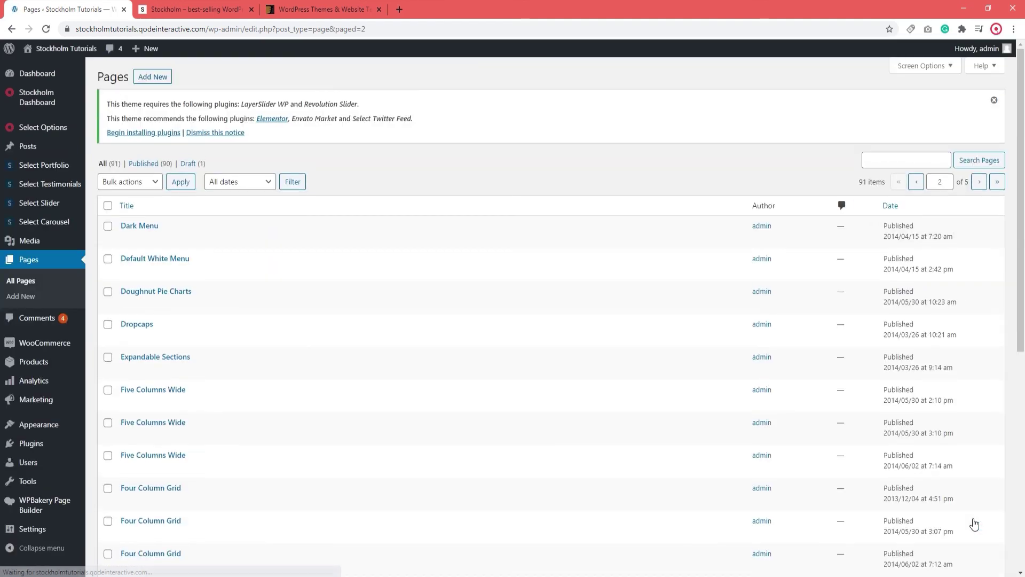
pyautogui.click(980, 184)
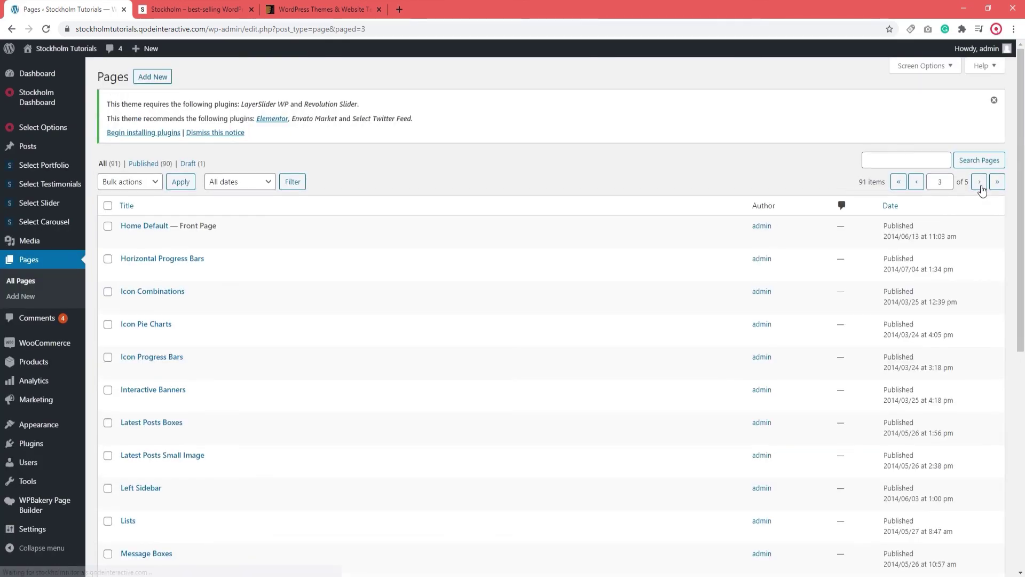
pyautogui.click(158, 230)
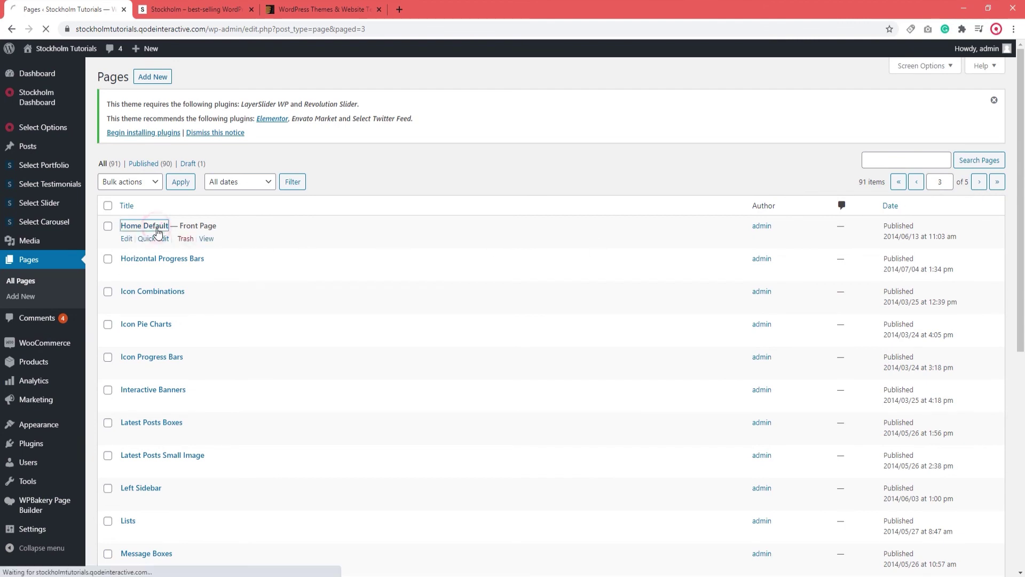
pyautogui.click(417, 236)
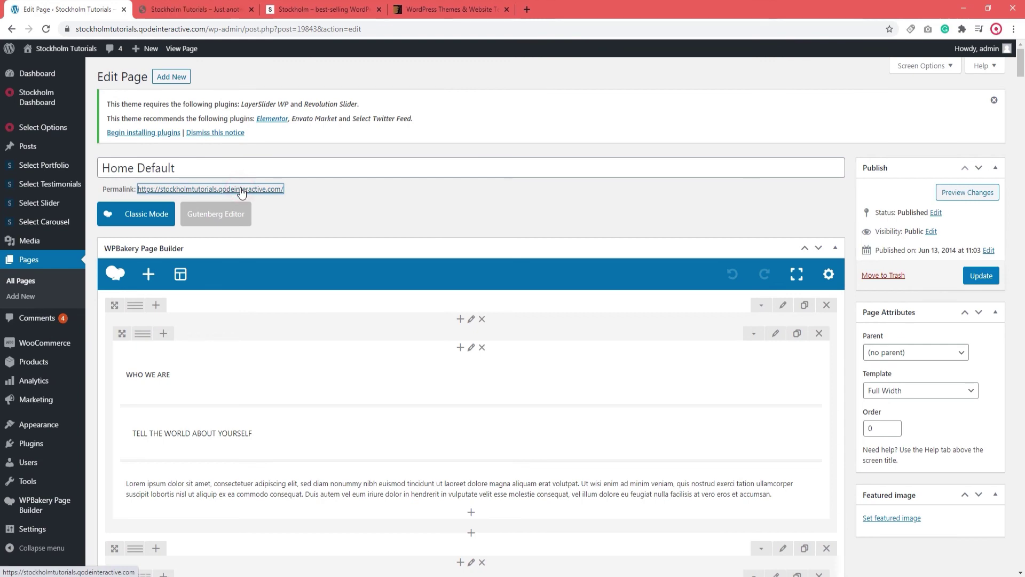
pyautogui.keyDown('ctrl'); pyautogui.click(241, 190); pyautogui.keyUp('ctrl')
# Scroll through the live home page in its new tab, then return to the Home Default editor.
pyautogui.click(200, 5)
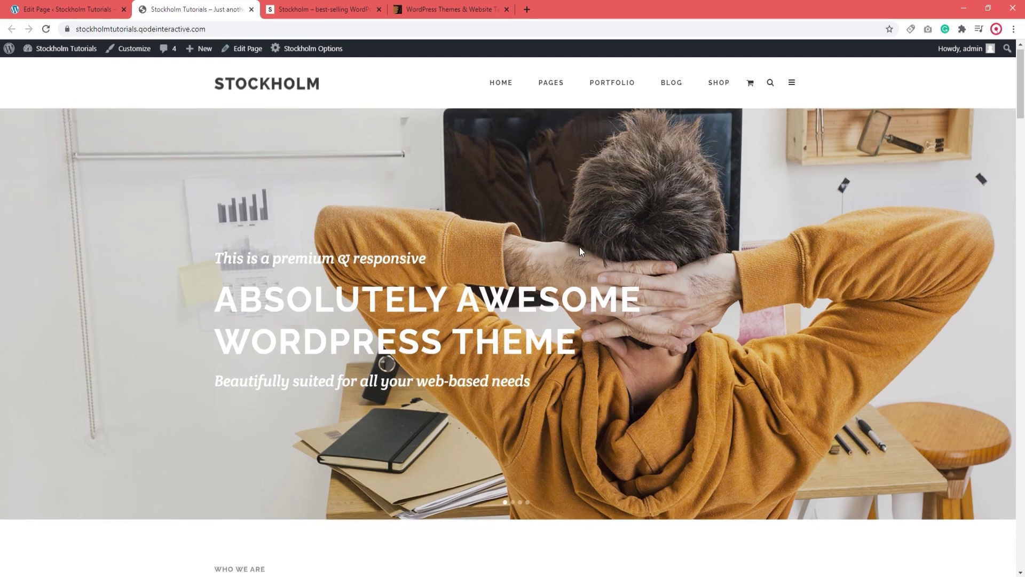
pyautogui.scroll(-15, 831, 328)
pyautogui.scroll(-12, 821, 383)
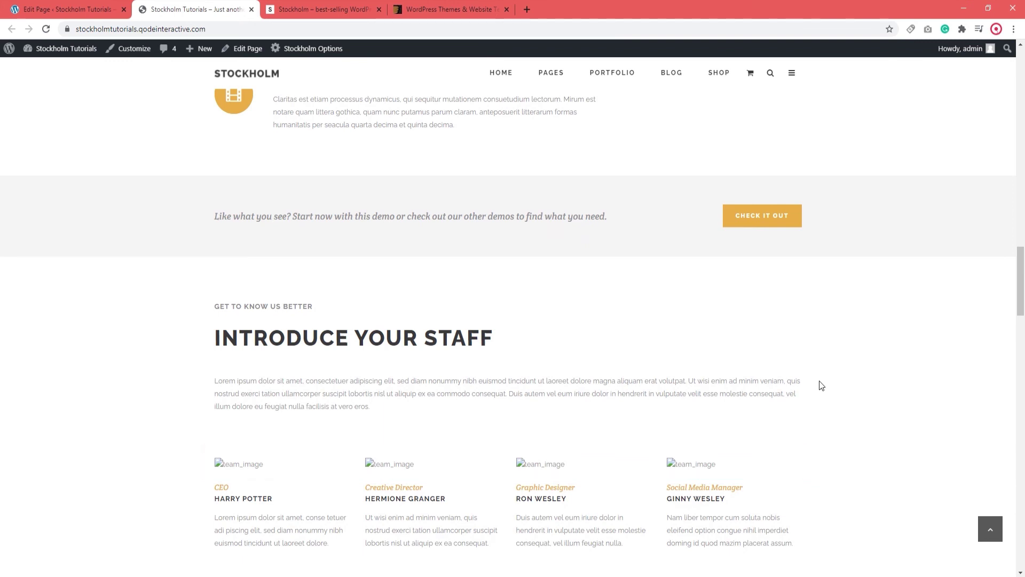
pyautogui.scroll(15, 821, 385)
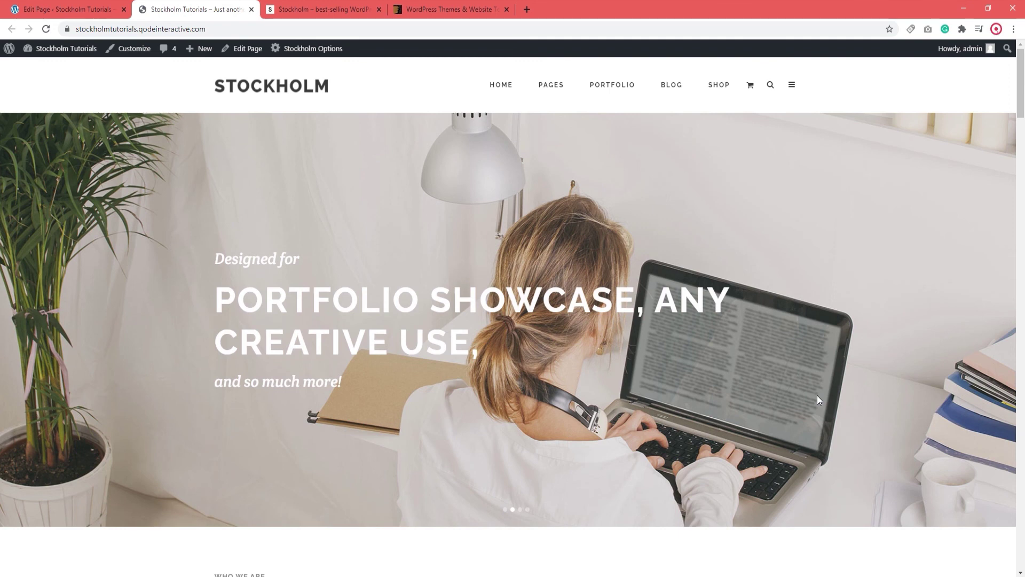
pyautogui.click(104, 14)
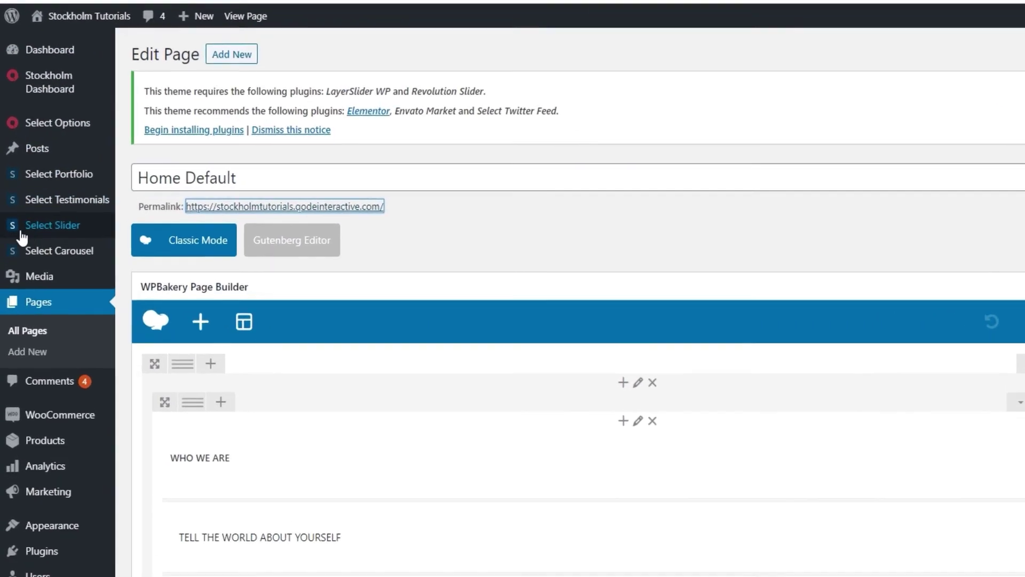
# Open the 'Our support team is here for you' slide and browse its image picker without changing the background.
pyautogui.click(44, 202)
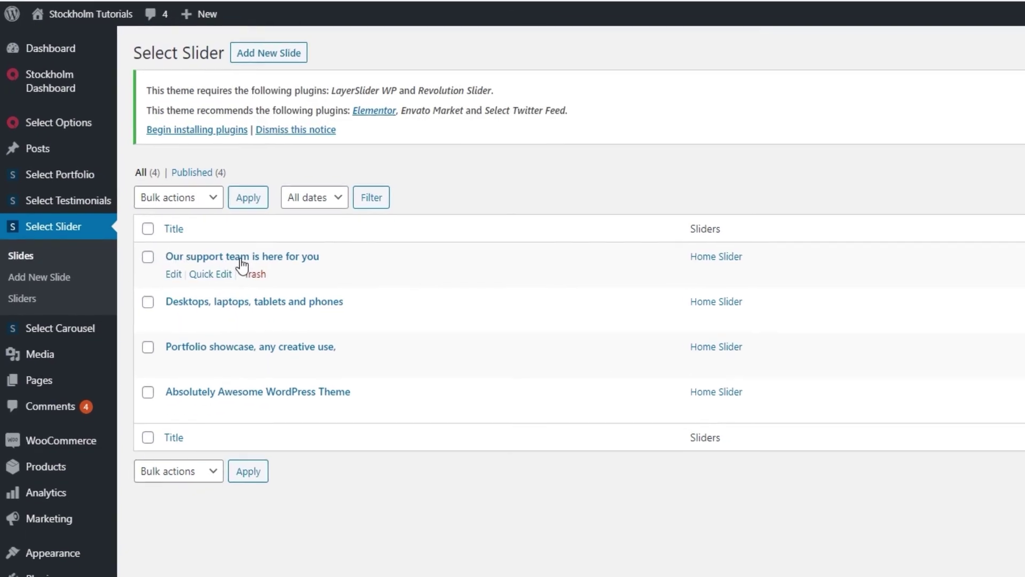
pyautogui.click(241, 259)
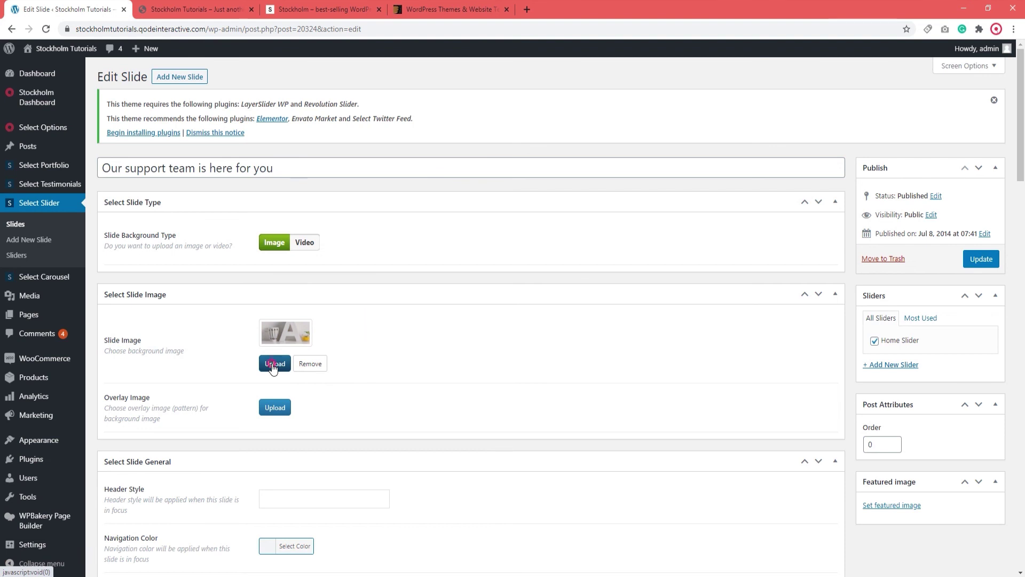
pyautogui.click(274, 366)
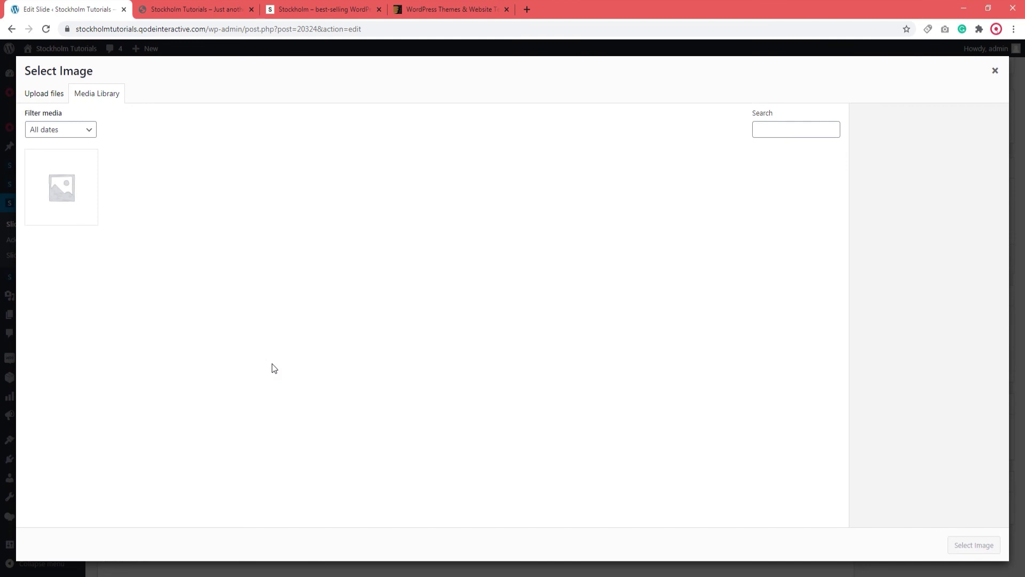
pyautogui.click(44, 94)
pyautogui.click(86, 96)
pyautogui.click(997, 71)
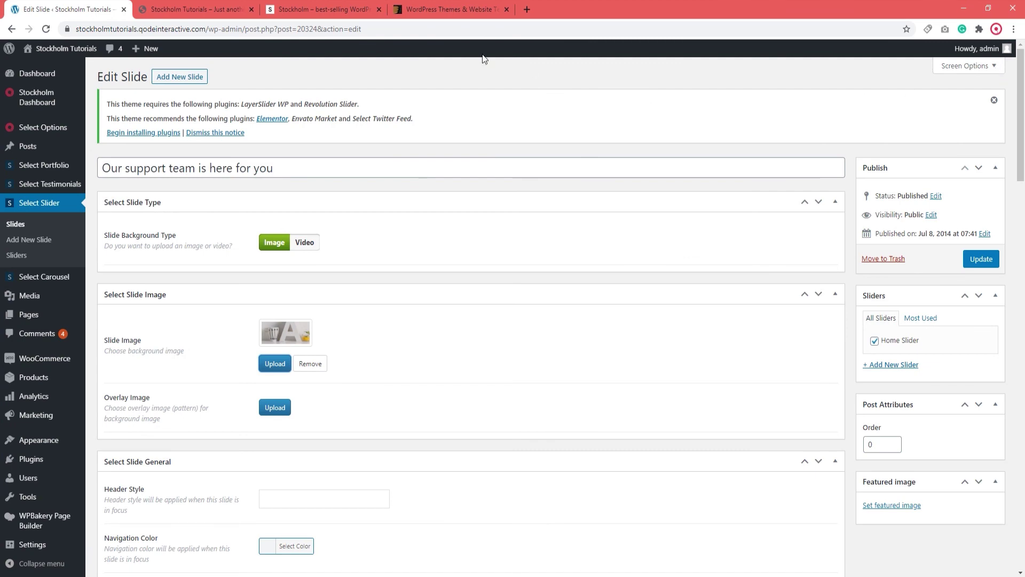
# Switch to the Stockholm Tutorials tab and watch the home slider reach the support team slide.
pyautogui.click(148, 6)
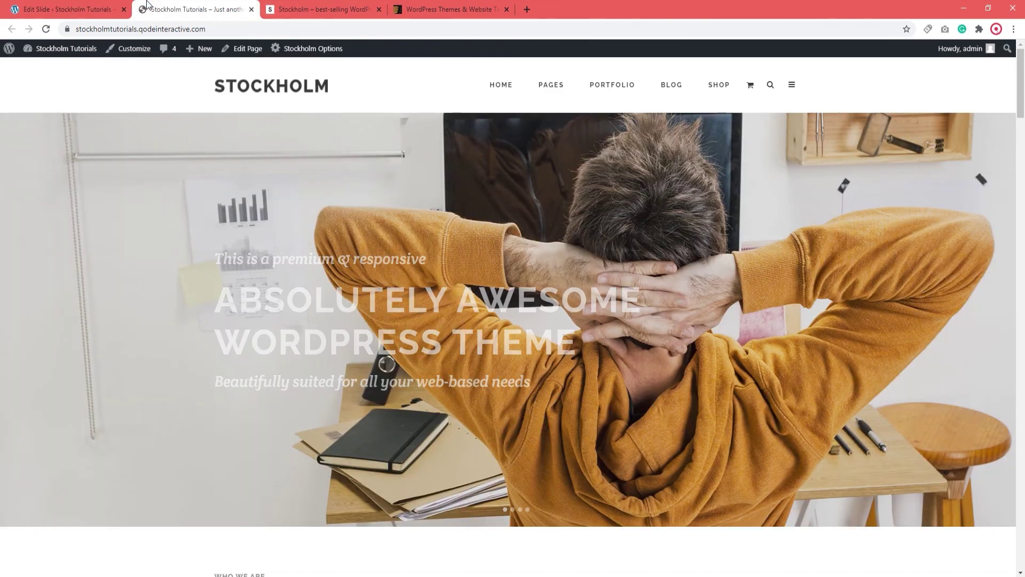